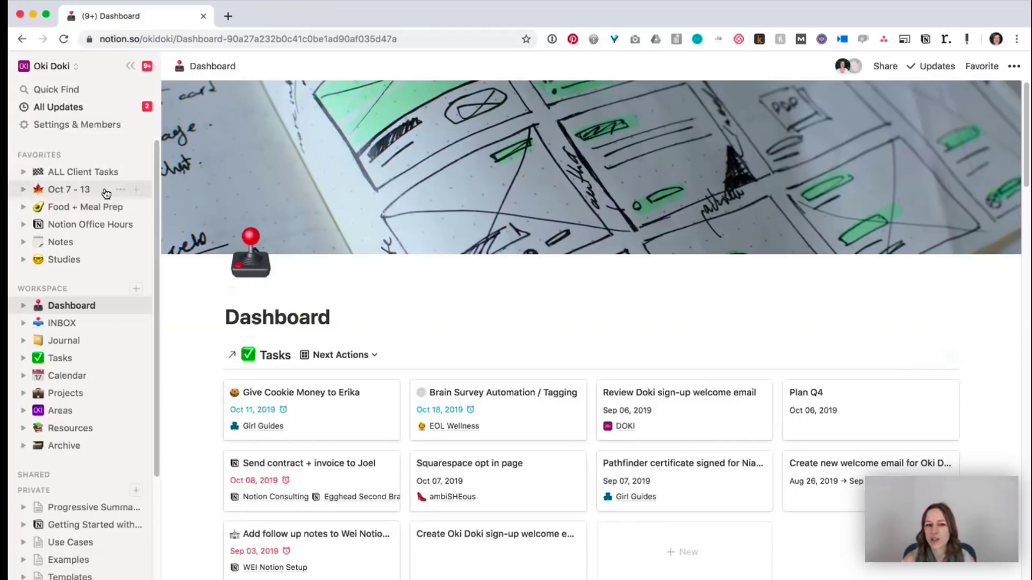
Step: Open the Oct 7 - 13 weekly page and review its list of properties
left_click(75, 192)
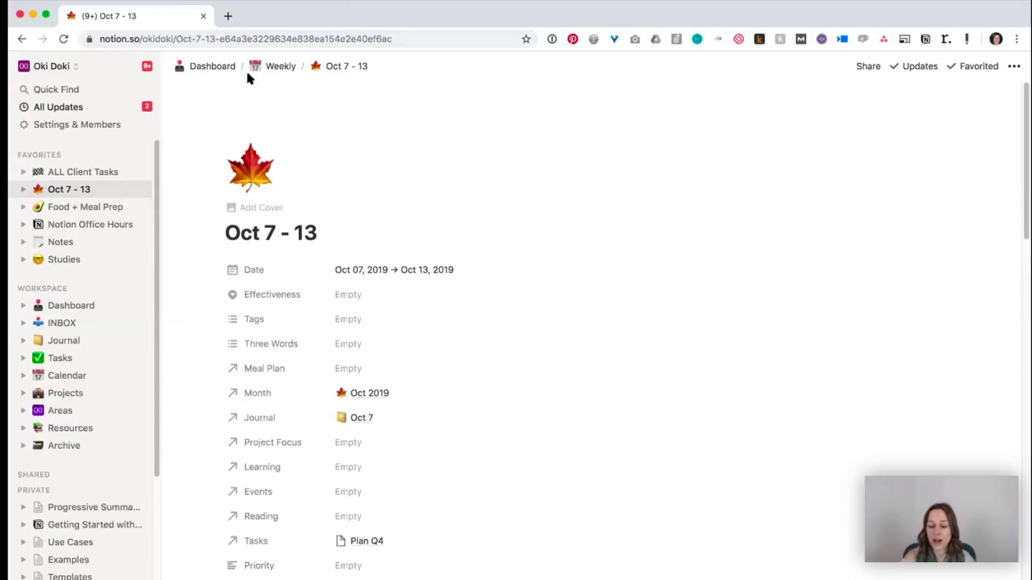
scroll(340, 324, "down", 1)
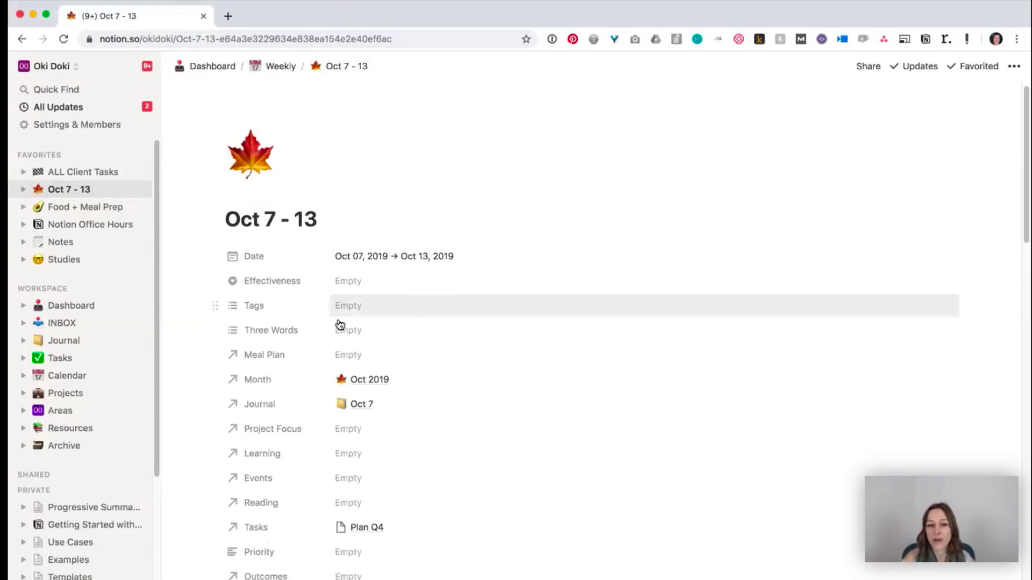
scroll(340, 324, "down", 1)
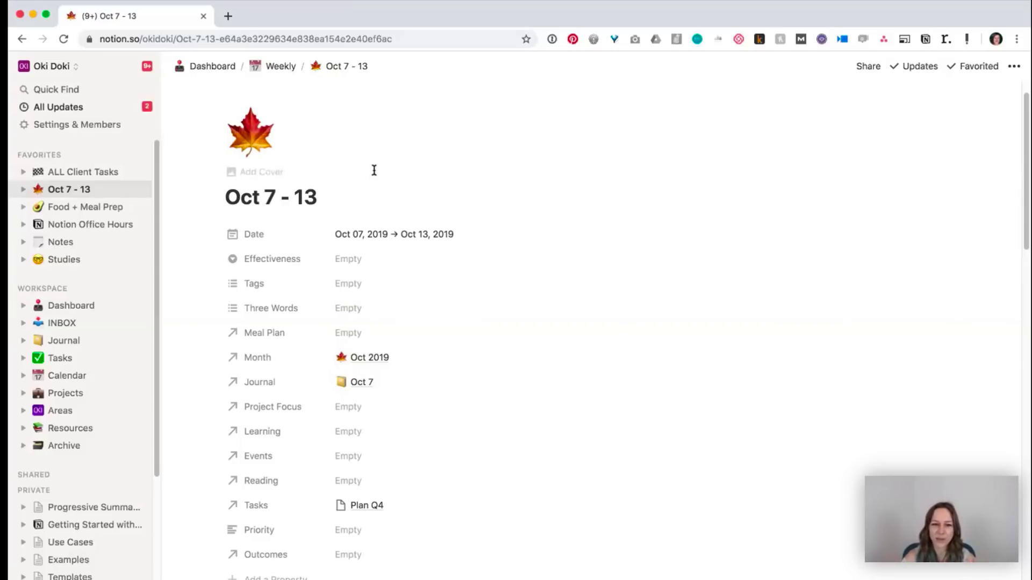
scroll(532, 348, "down", 1)
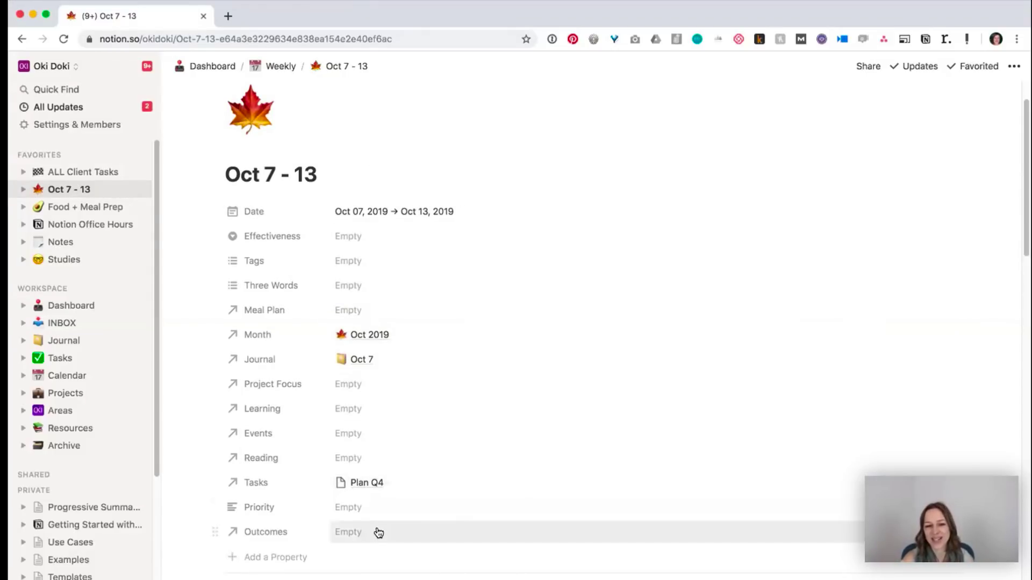
Step: Inspect the choices offered for the Outcomes and Three Words properties without selecting any
left_click(406, 530)
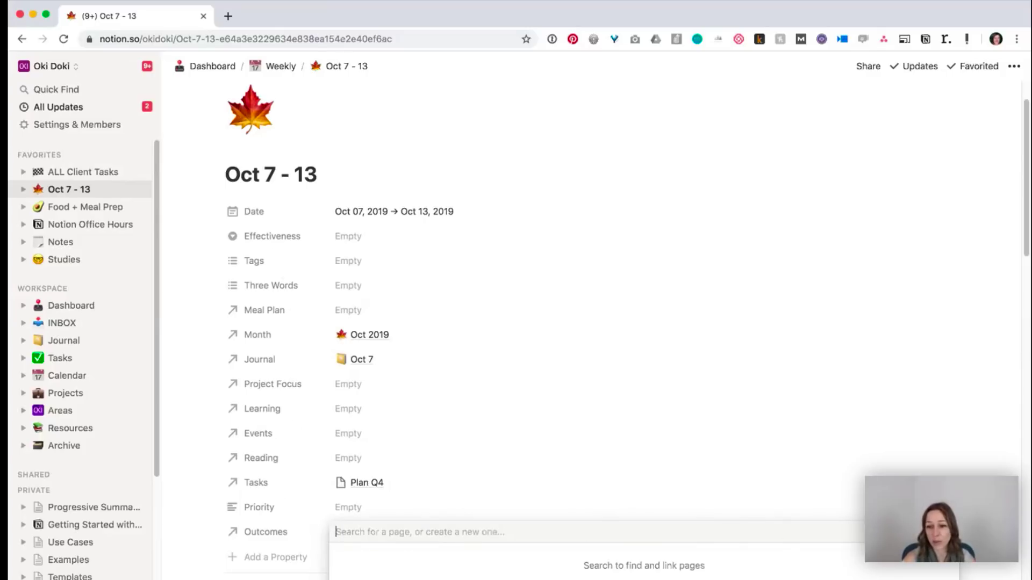
left_click(823, 494)
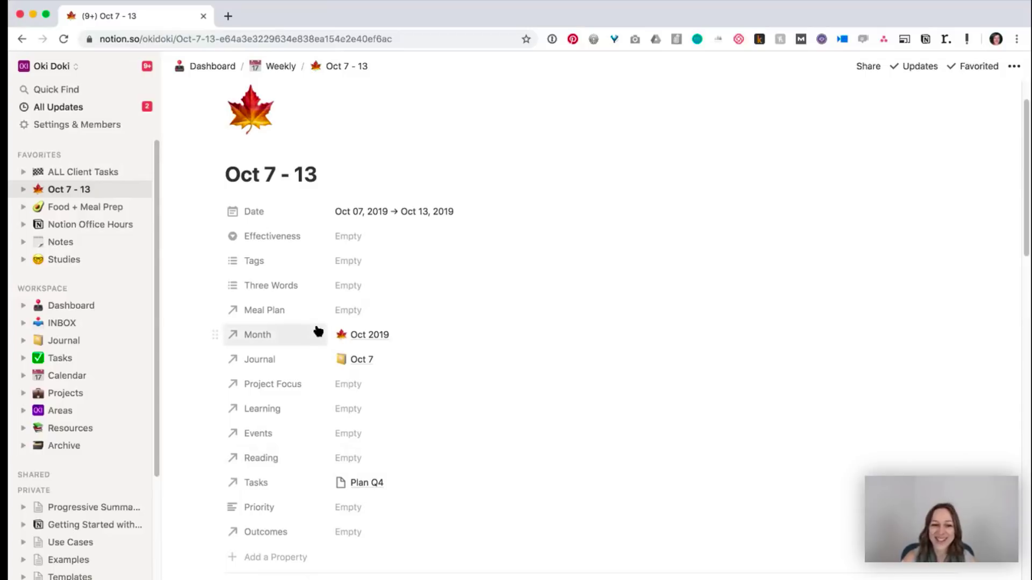
left_click(368, 286)
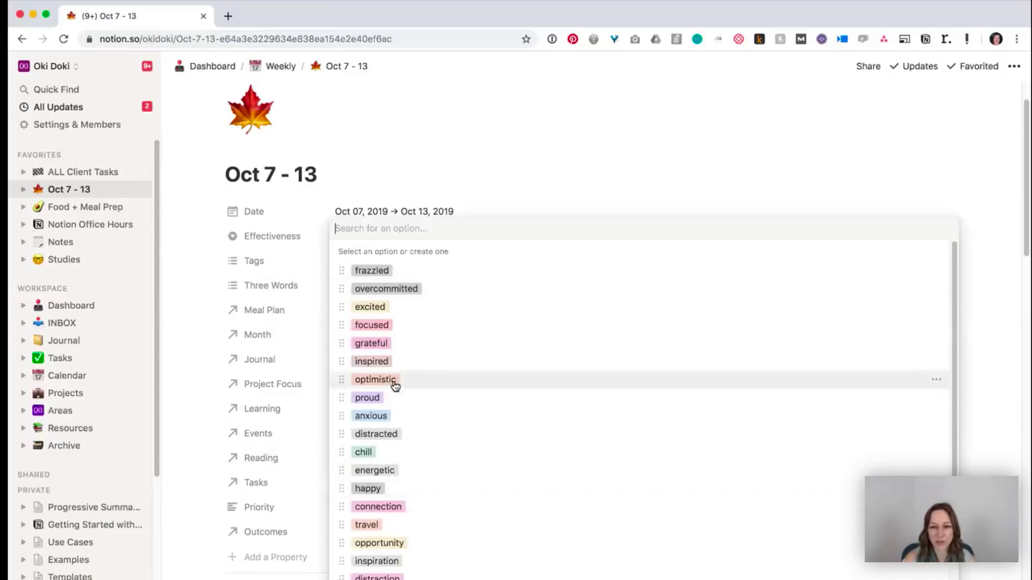
left_click(188, 375)
Step: Examine the weekly page's FOCUS THIS WEEK section, event templates and Monday to Friday columns down to the Tasks database
scroll(460, 360, "down", 5)
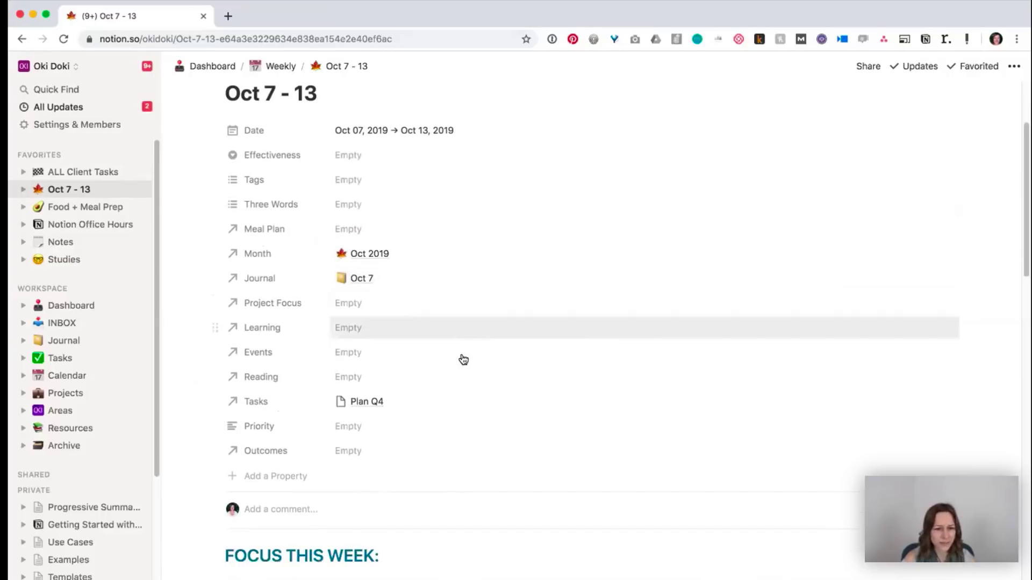
scroll(812, 452, "down", 1)
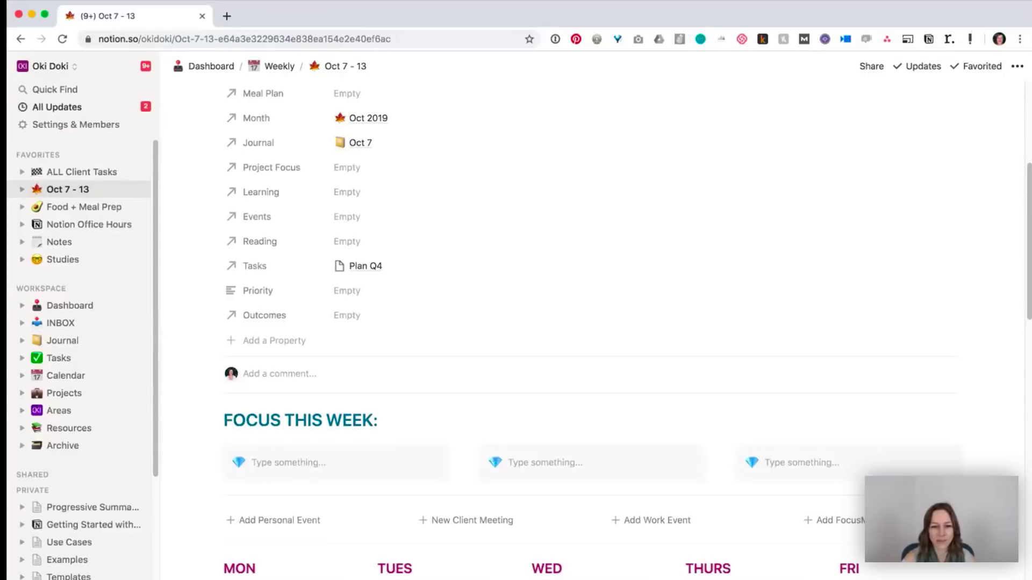
scroll(267, 307, "down", 5)
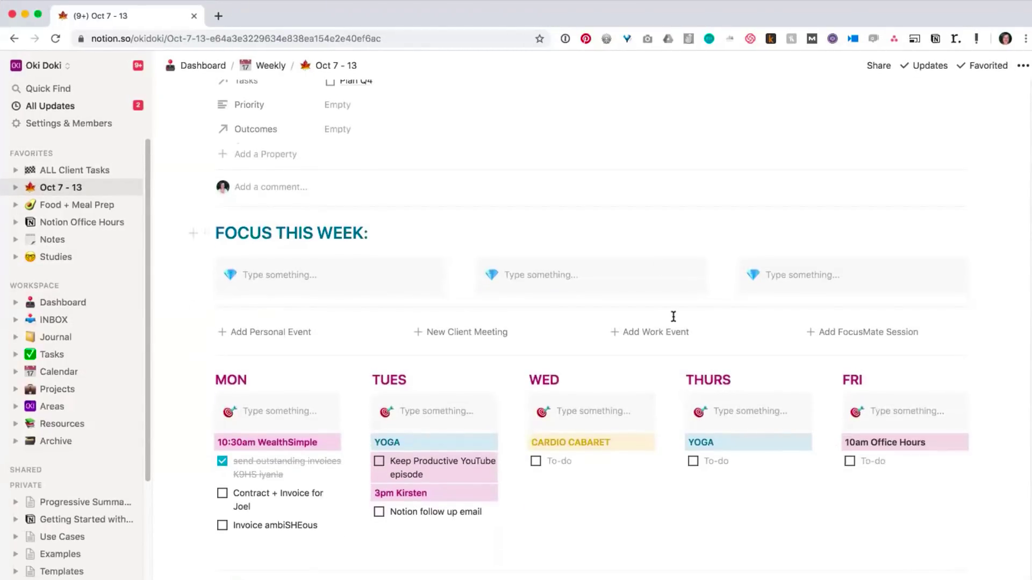
scroll(800, 433, "down", 1)
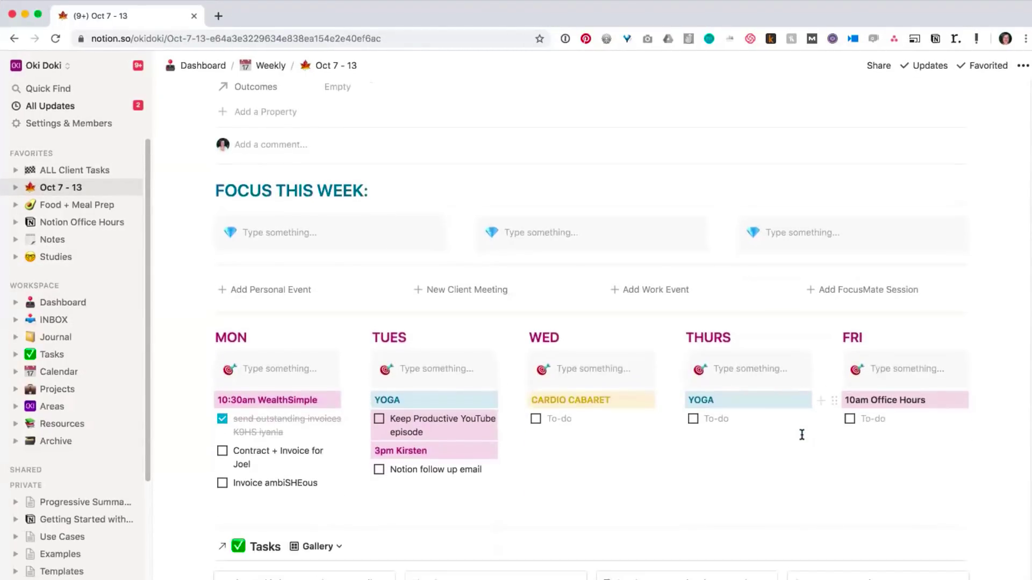
scroll(591, 475, "down", 1)
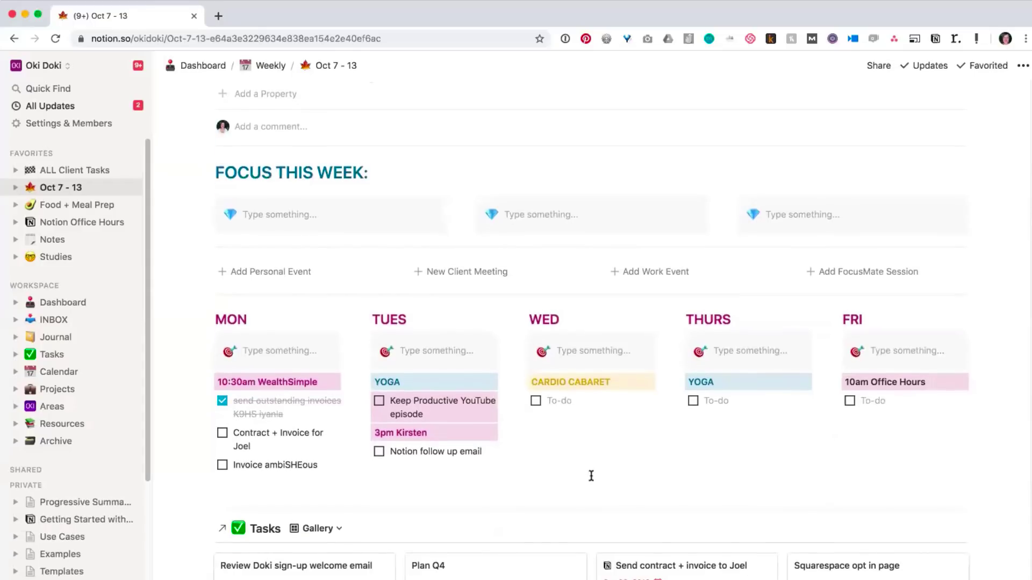
scroll(478, 526, "down", 2)
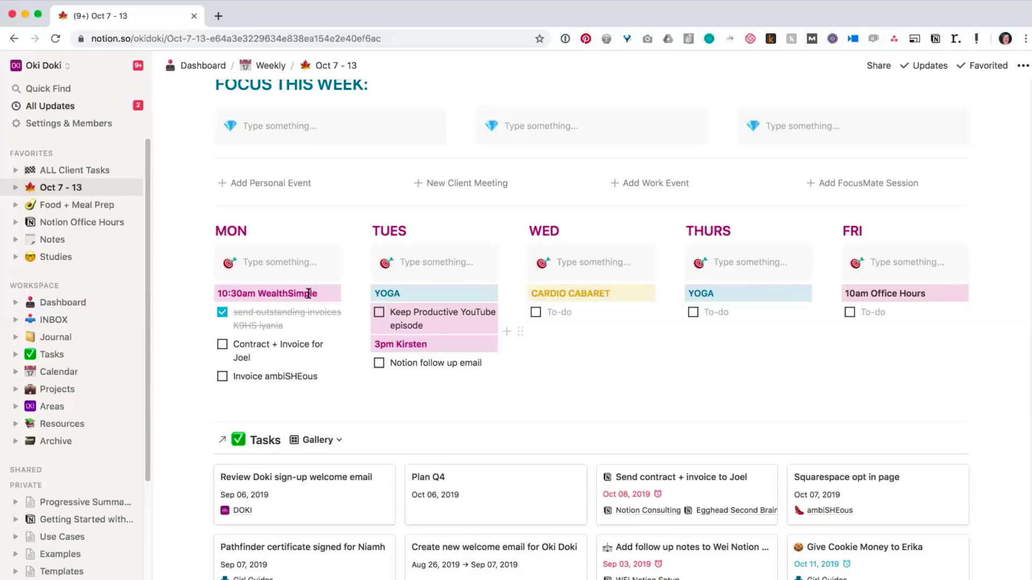
scroll(449, 390, "down", 1)
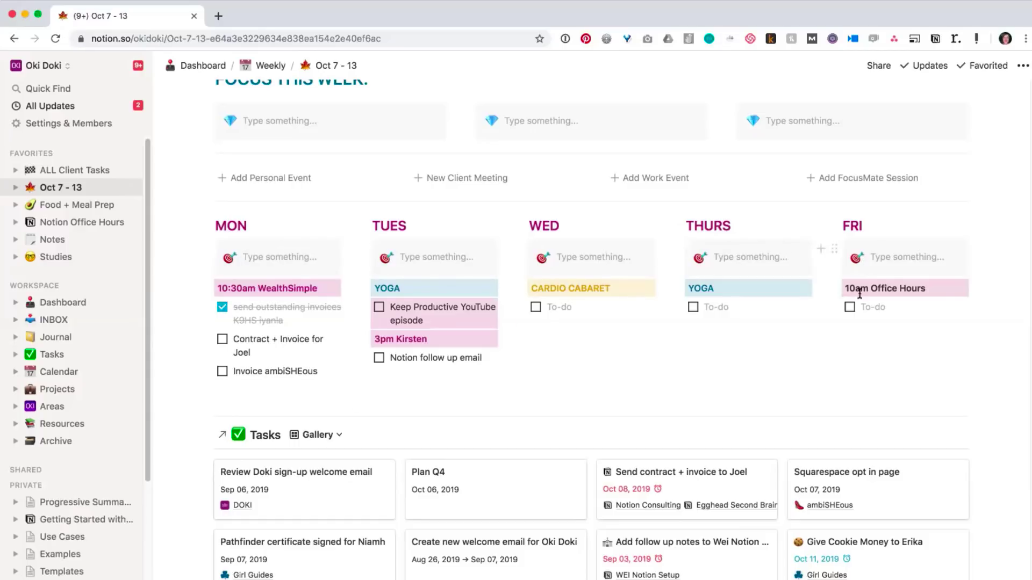
scroll(852, 323, "up", 3)
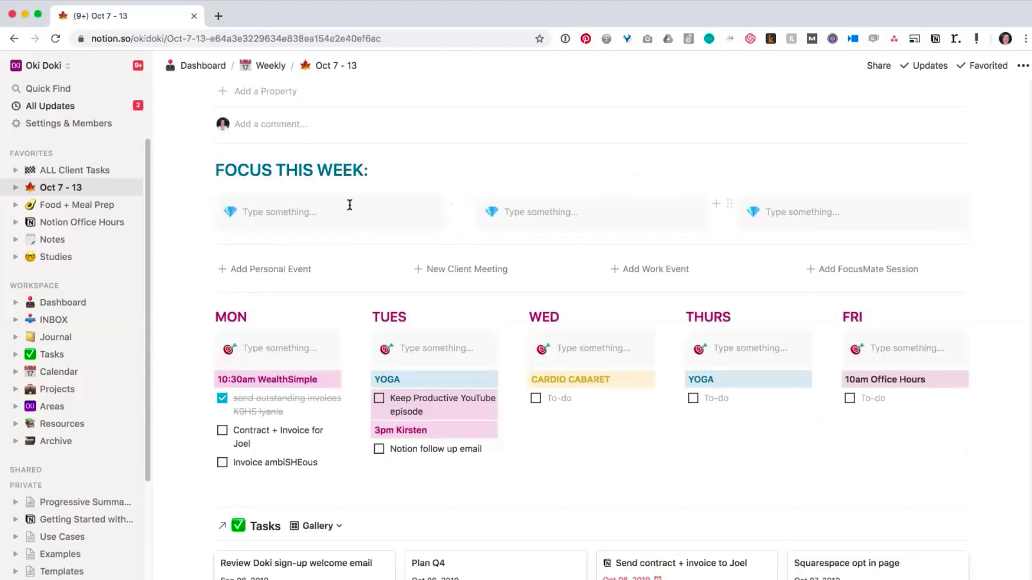
scroll(554, 223, "up", 2)
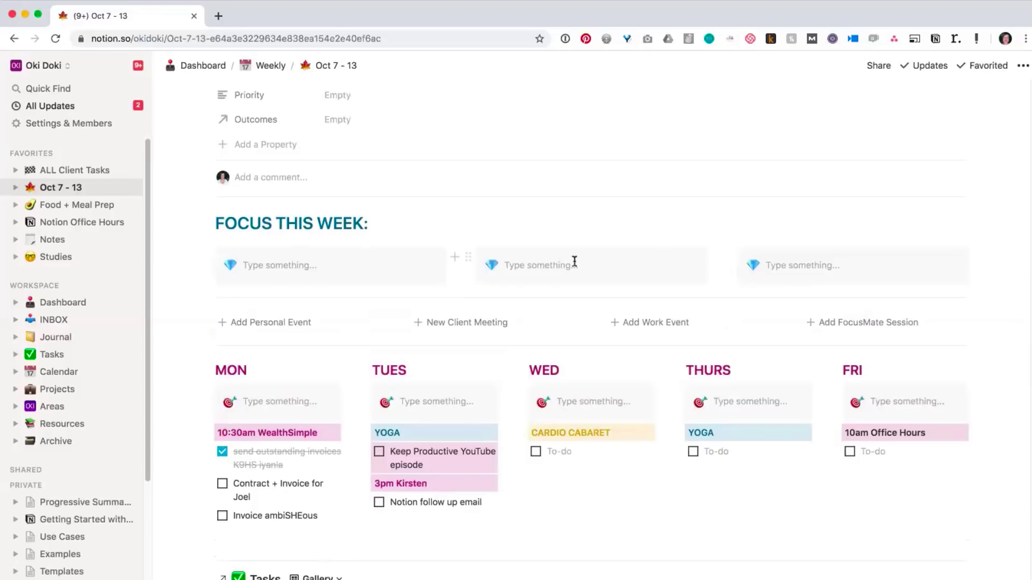
scroll(484, 258, "up", 4)
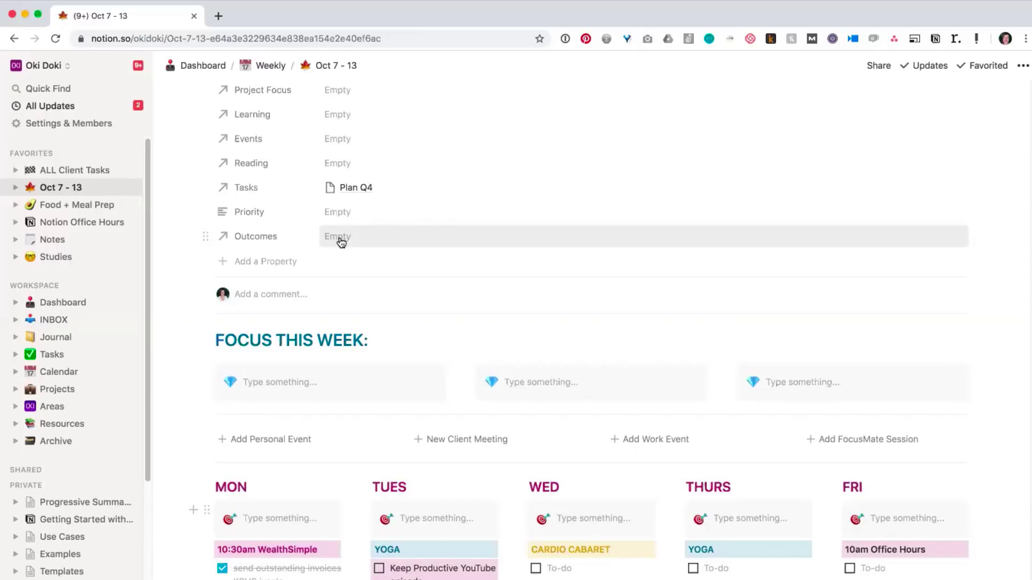
scroll(377, 304, "down", 5)
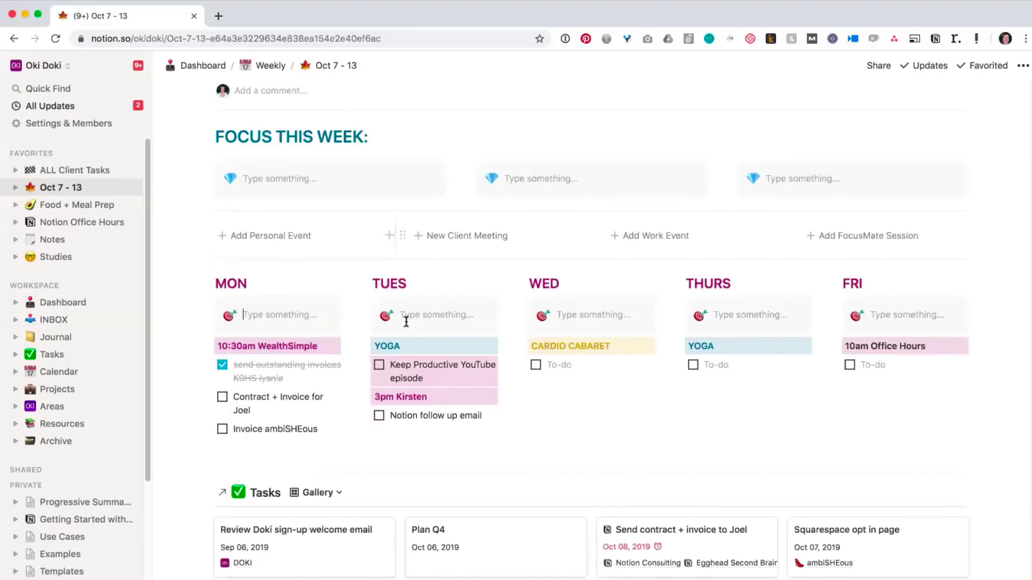
scroll(407, 321, "down", 3)
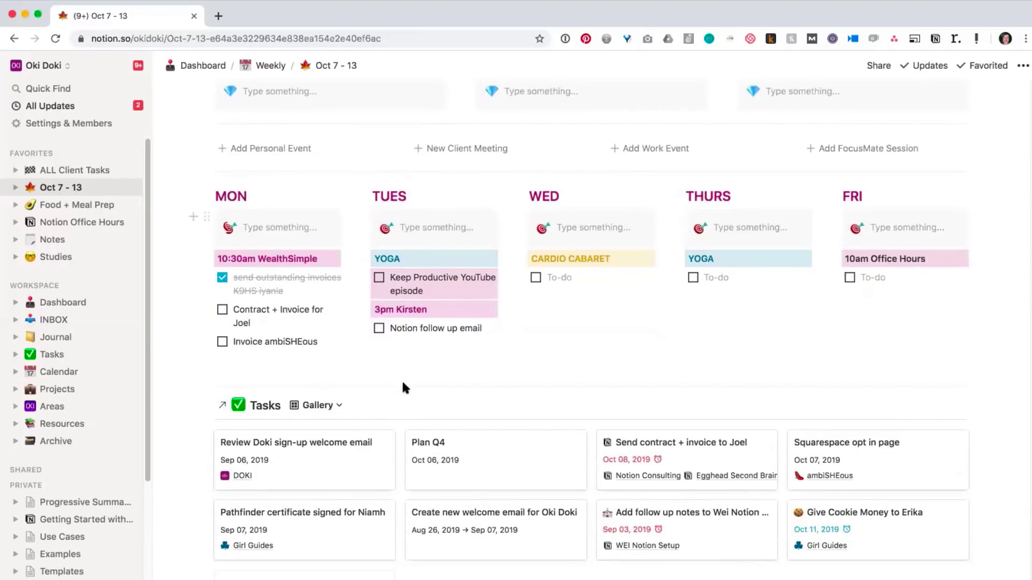
Step: Preview the linked Tasks database in its ALL tasks by week and List views, returning it to the Gallery view
scroll(402, 379, "down", 1)
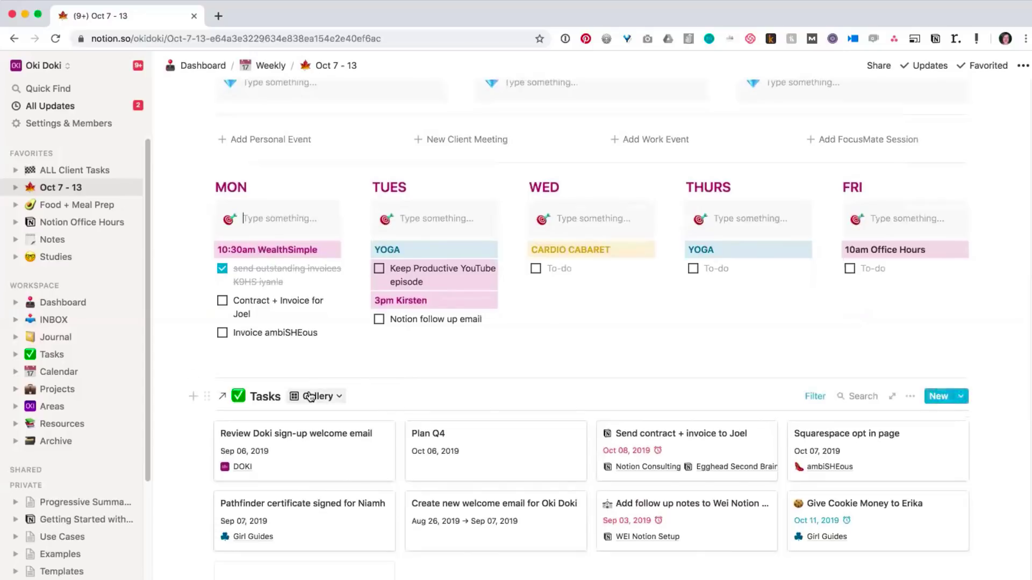
left_click(339, 396)
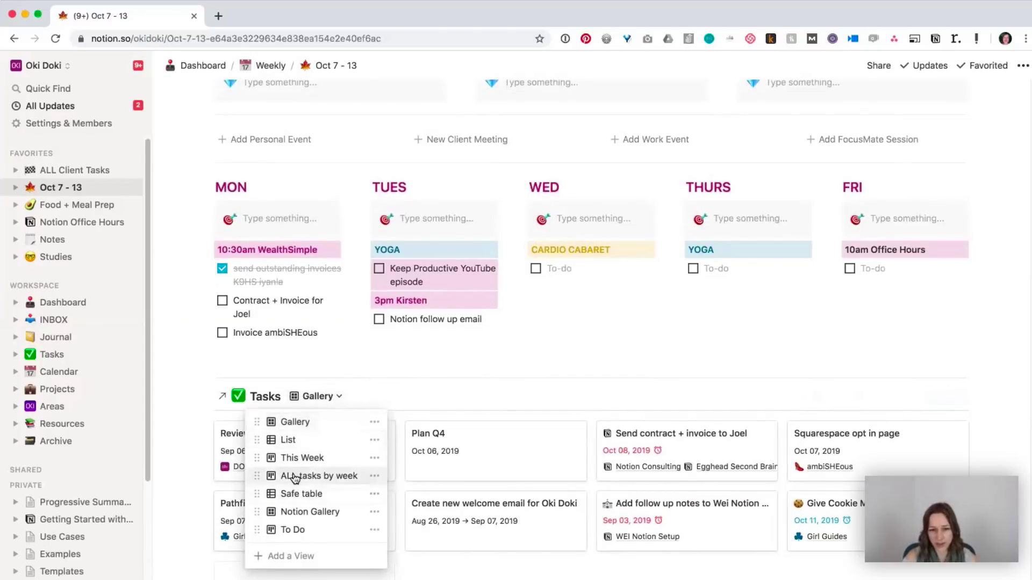
left_click(295, 474)
left_click(349, 396)
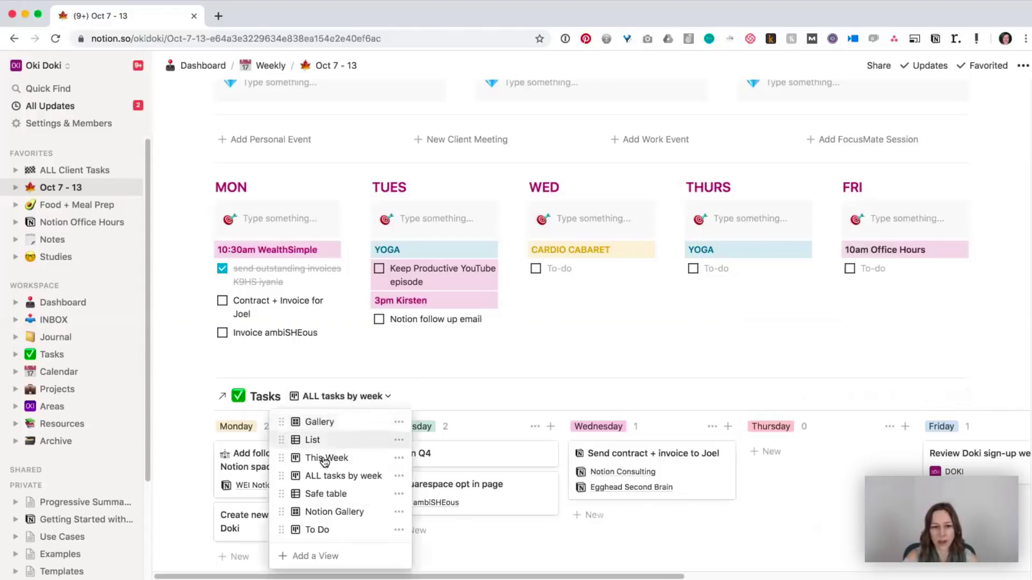
left_click(309, 441)
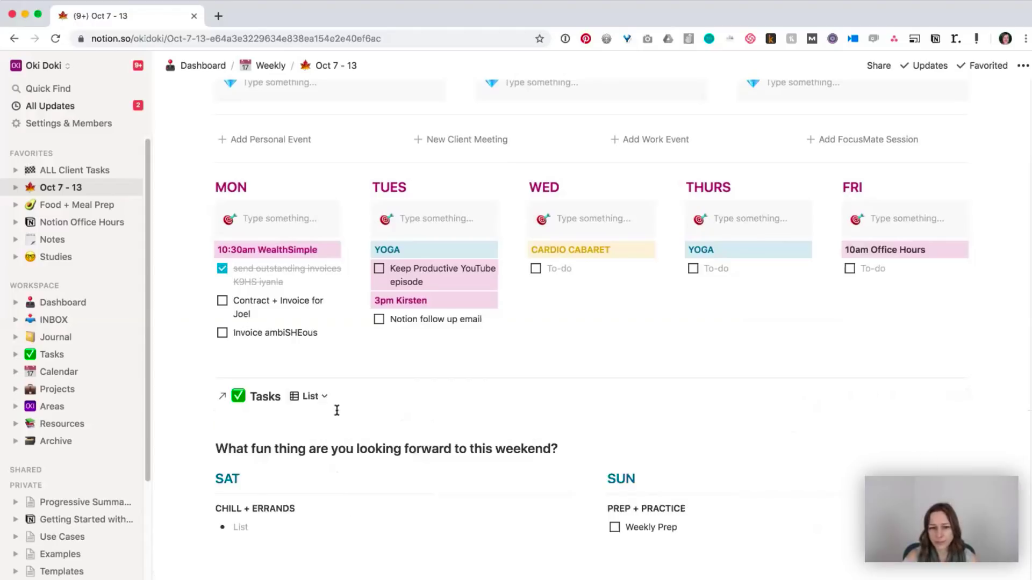
left_click(311, 397)
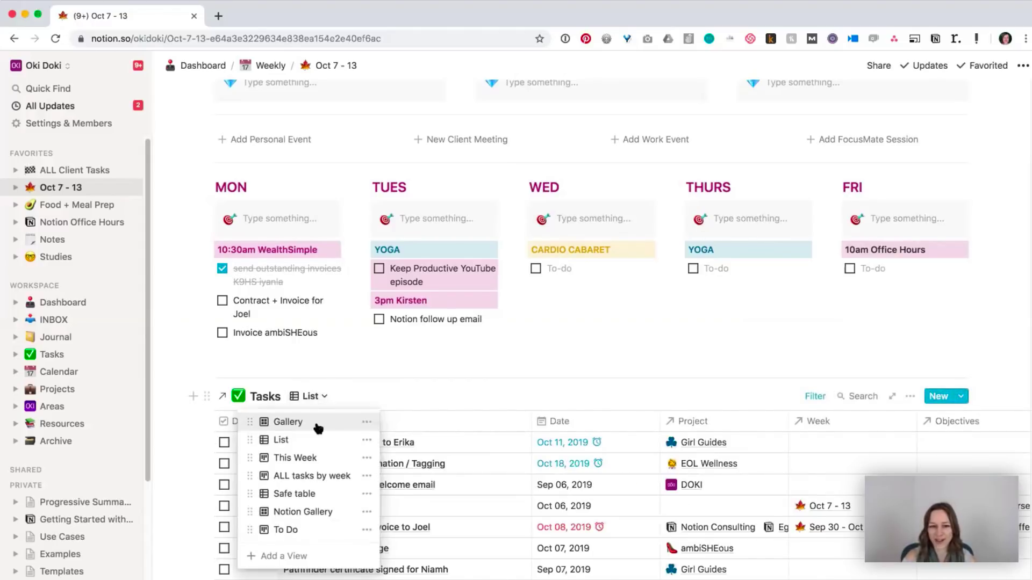
left_click(318, 428)
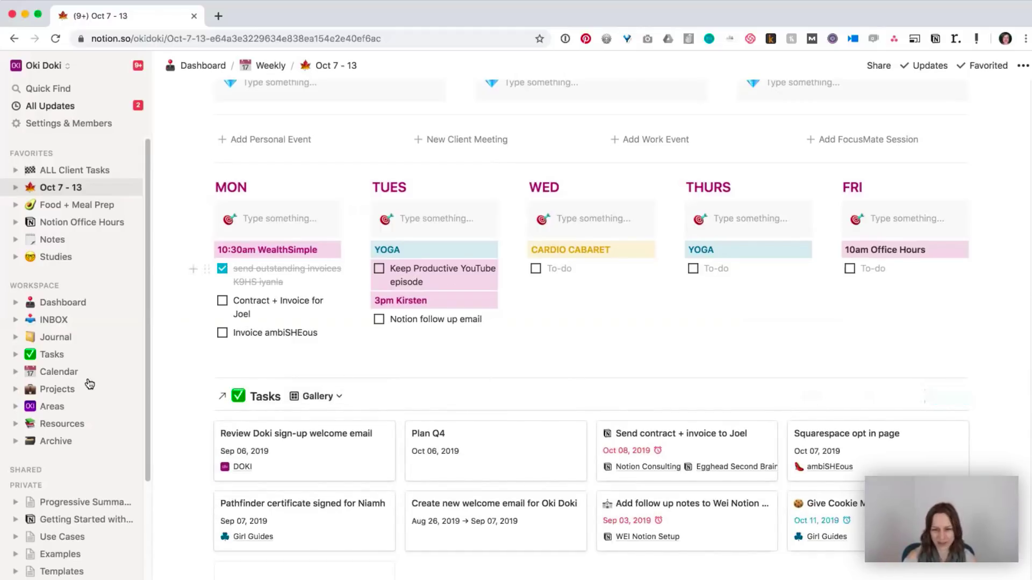
left_click(329, 397)
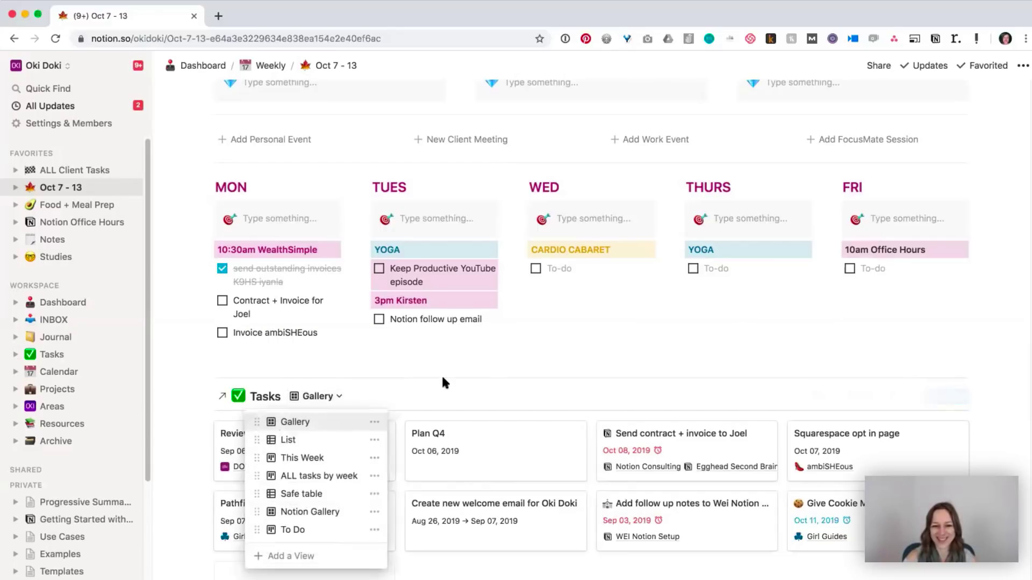
left_click(440, 394)
Step: Enter "do a thing" as the to-do under CARDIO CABARET in the Wednesday column
scroll(440, 395, "down", 3)
scroll(571, 306, "up", 2)
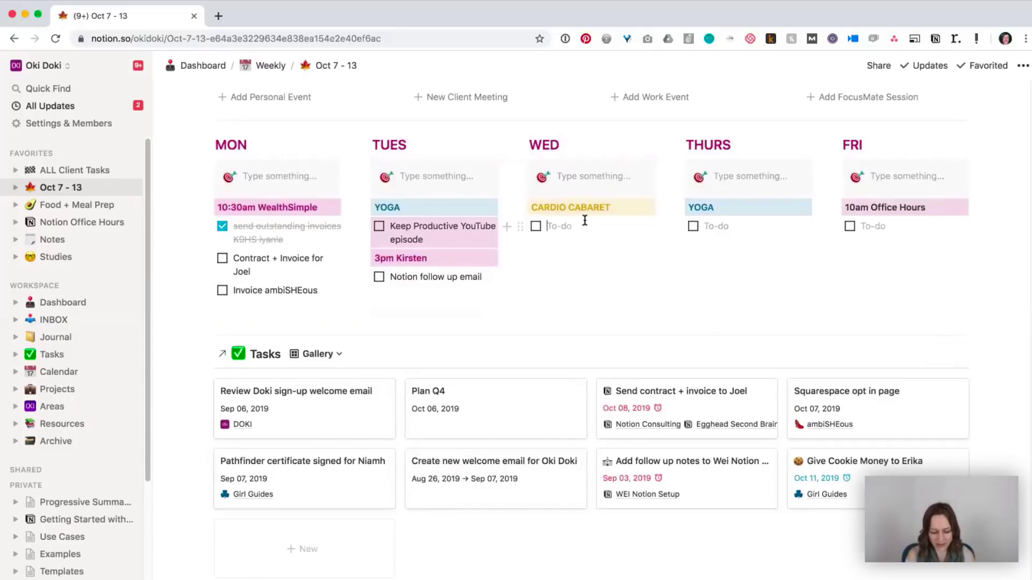
type("do a thing")
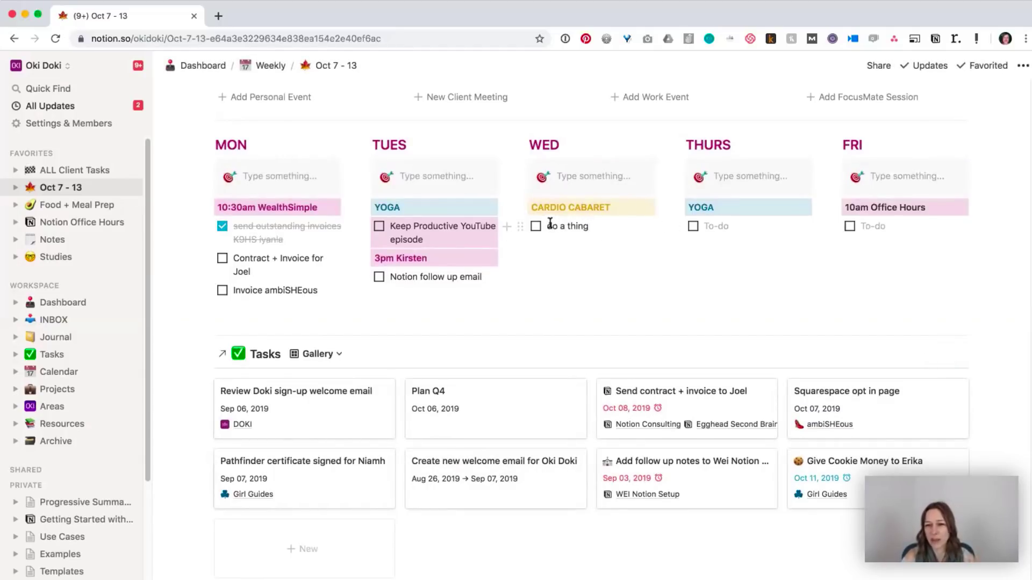
Step: Move the "do a thing" to-do from Wednesday into the Tasks gallery and check the properties on its task page
left_click_drag(519, 227, 591, 398)
left_click(652, 404)
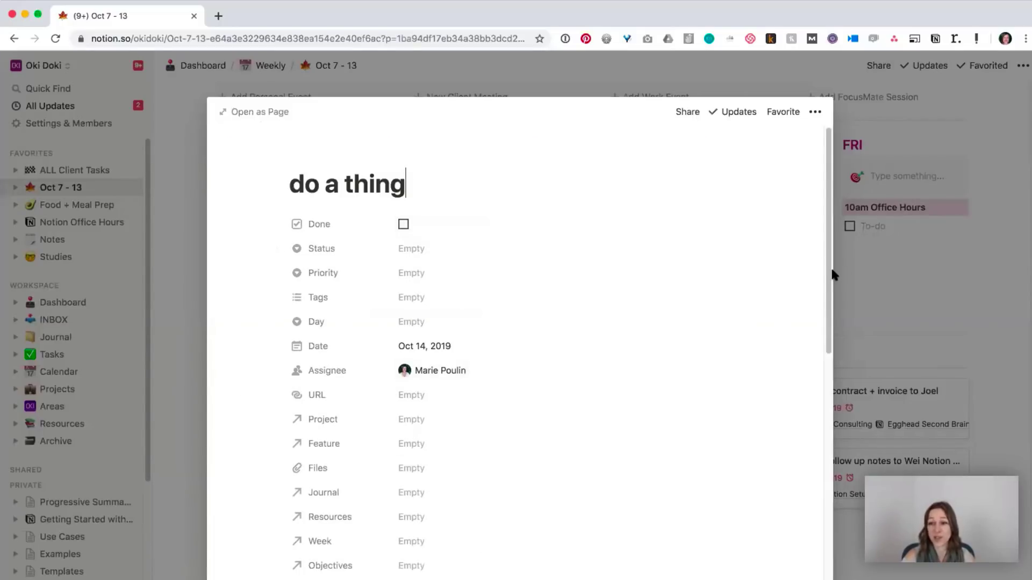
left_click(865, 270)
Step: Review the Tasks gallery and weekend section, and look back over the daily columns, weekly focus and page properties
scroll(817, 269, "down", 3)
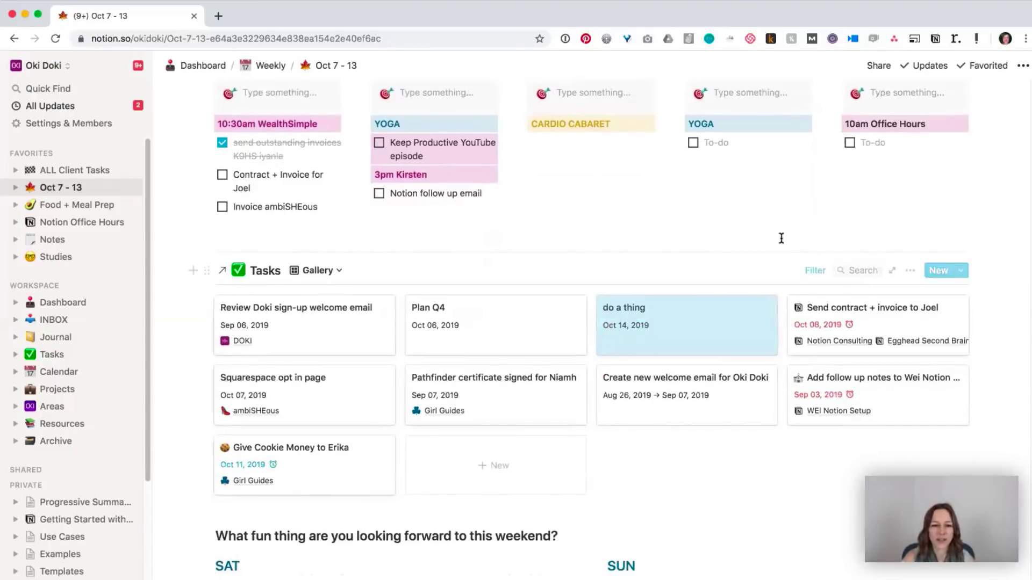
scroll(783, 268, "down", 3)
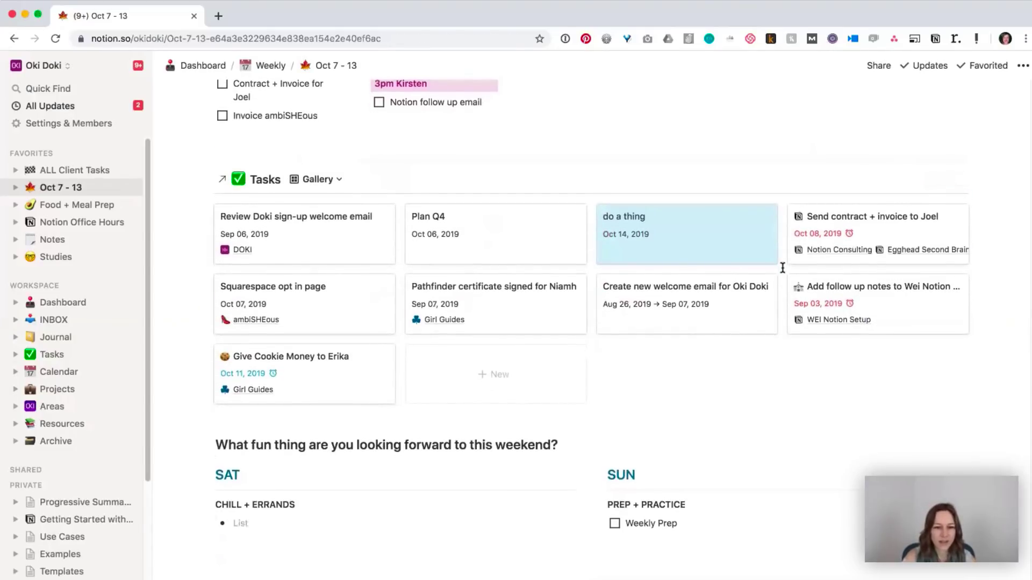
scroll(782, 267, "up", 1)
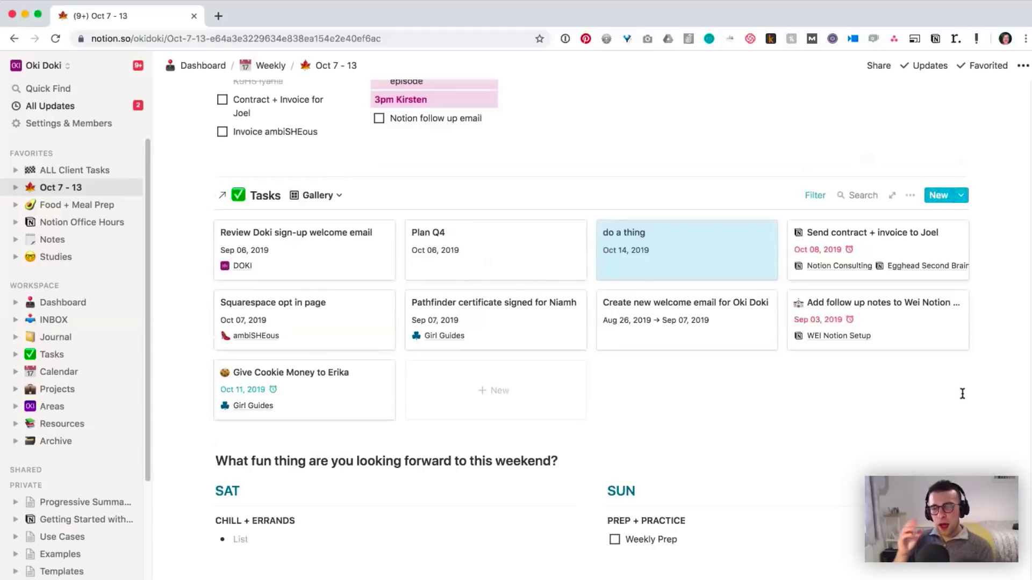
scroll(962, 396, "up", 6)
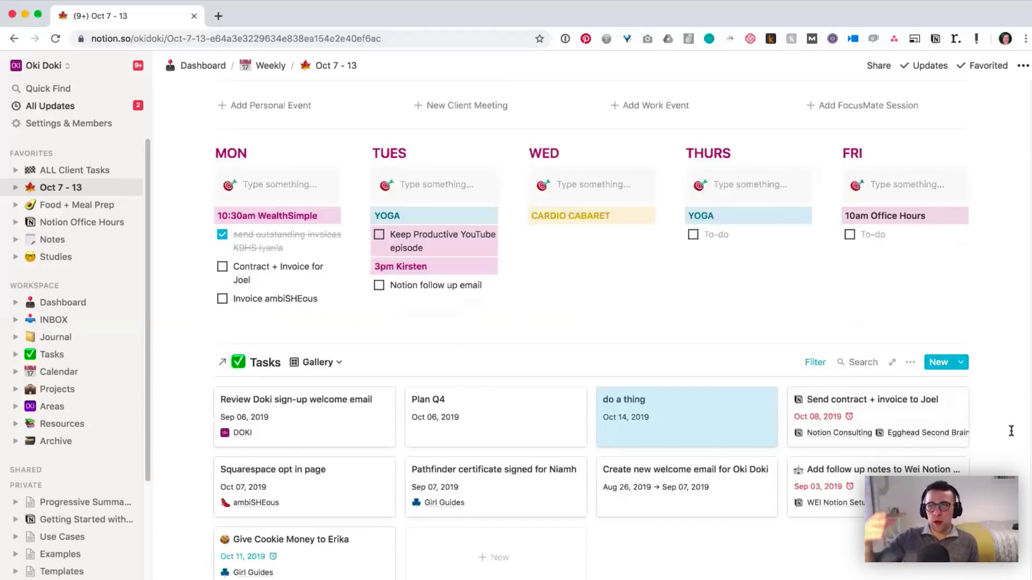
scroll(652, 371, "up", 10)
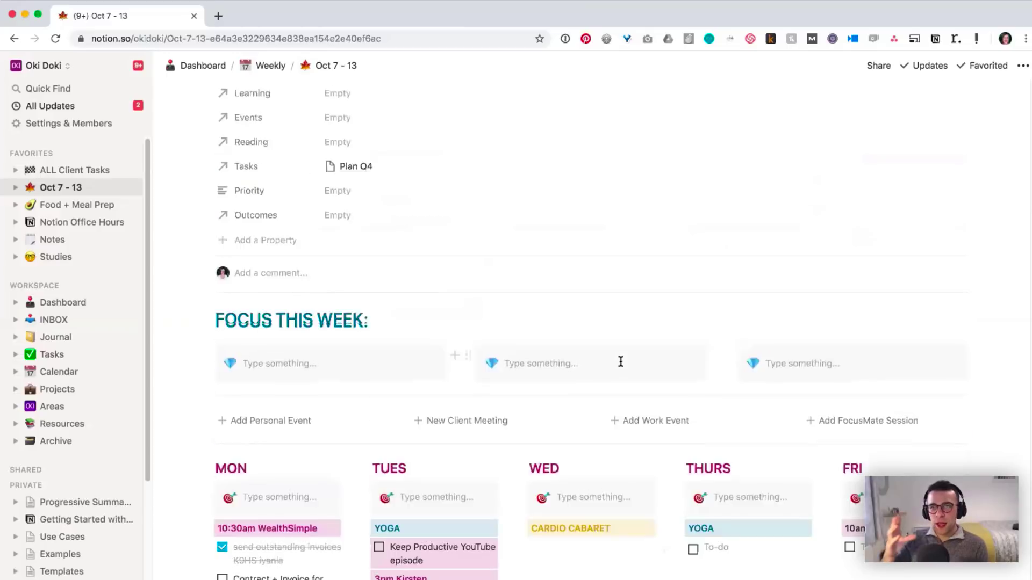
scroll(624, 364, "up", 8)
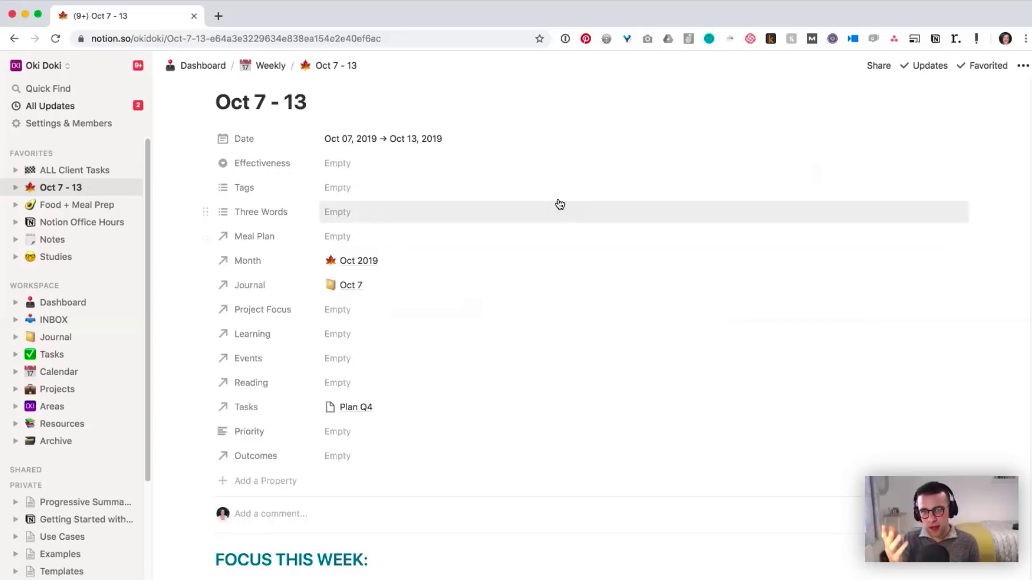
Step: Go to the Weekly database and open its Week template for editing as a full page
scroll(467, 127, "up", 1)
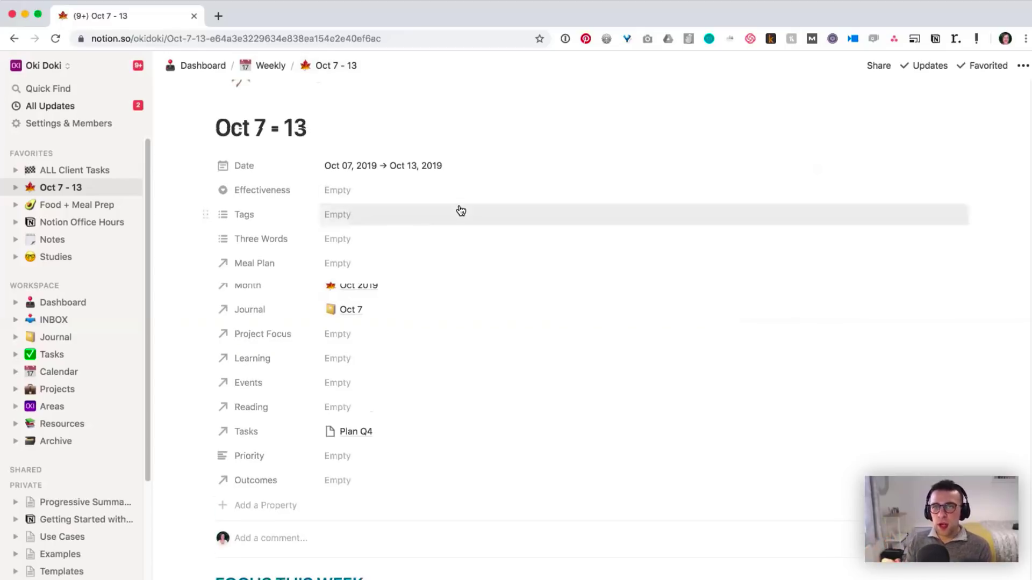
scroll(458, 209, "up", 1)
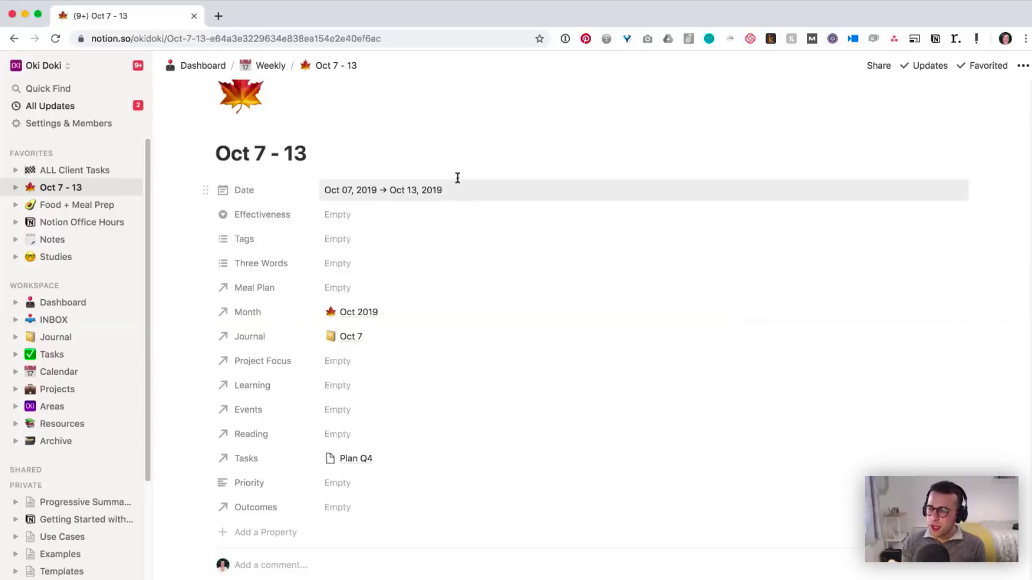
left_click(280, 67)
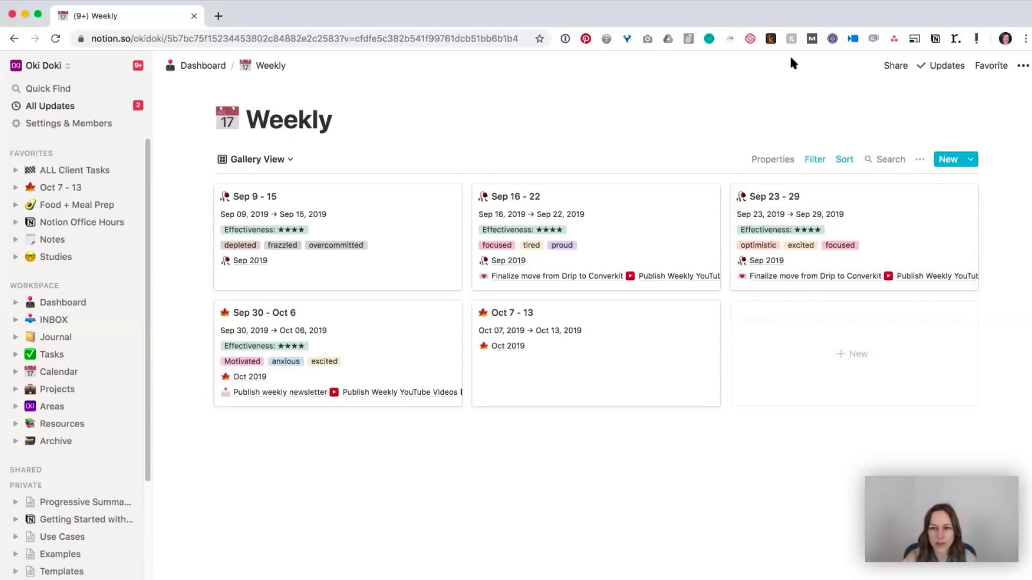
left_click(970, 159)
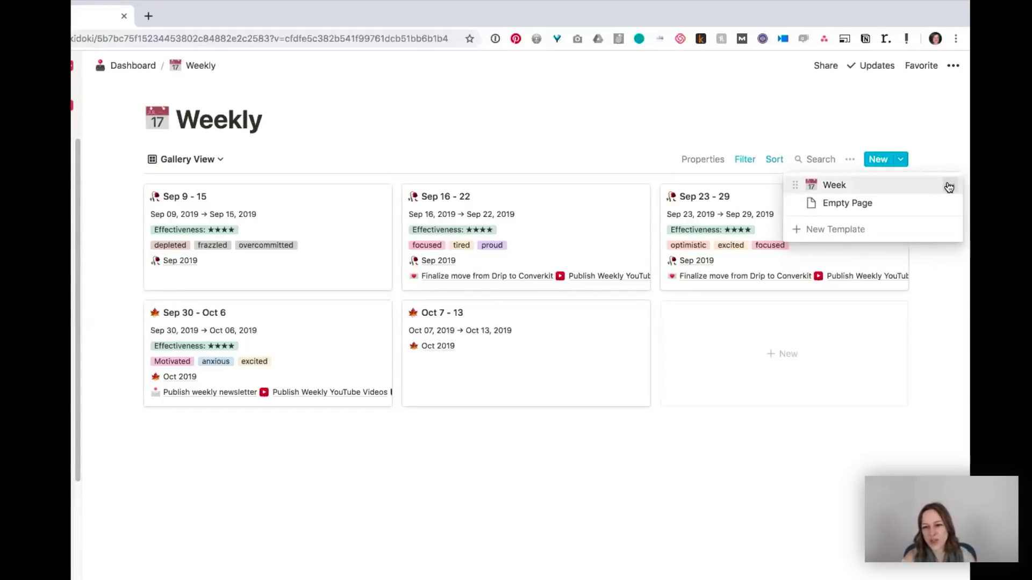
left_click(950, 185)
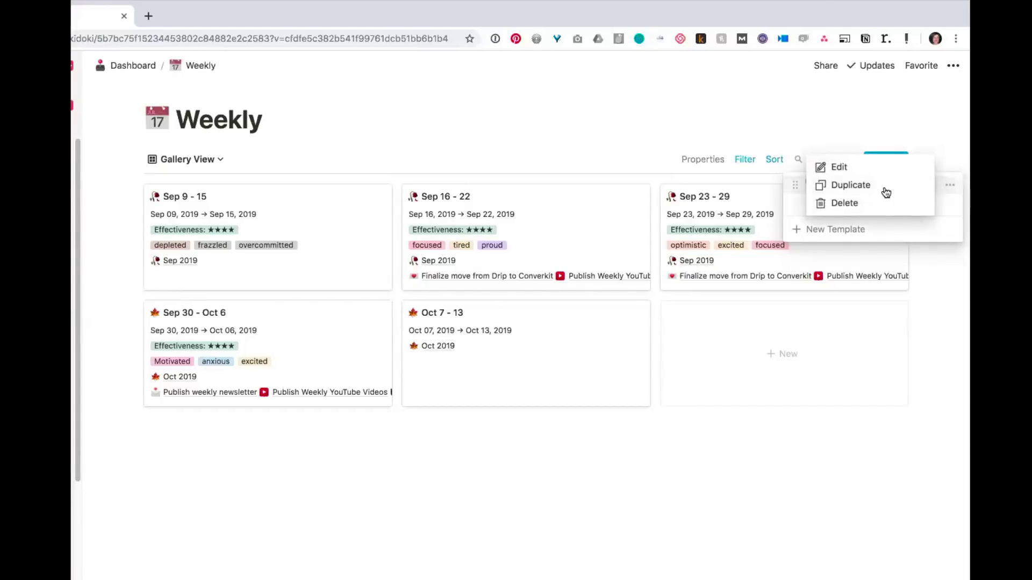
left_click(854, 167)
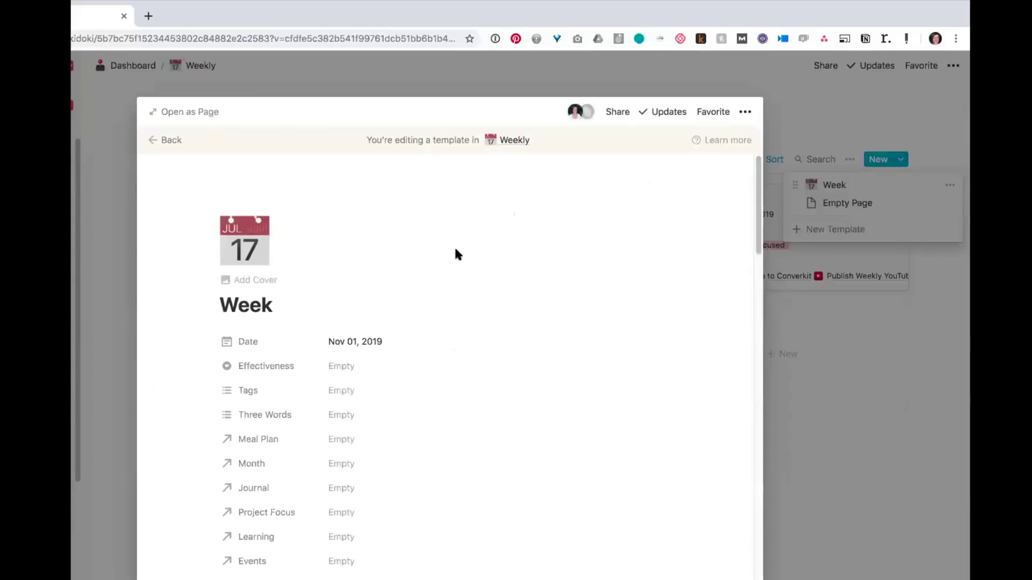
scroll(466, 270, "down", 5)
scroll(465, 271, "down", 5)
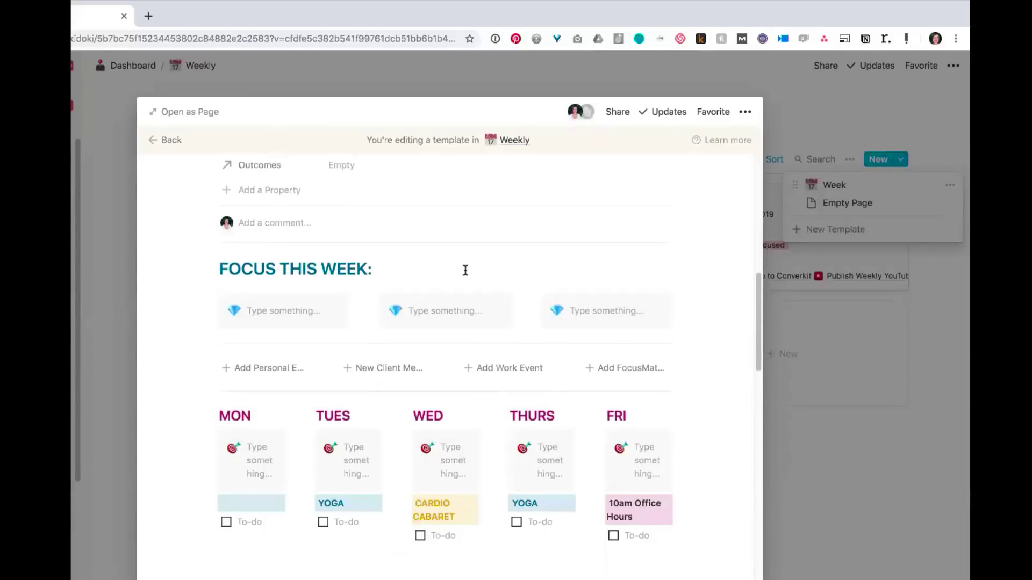
left_click(204, 111)
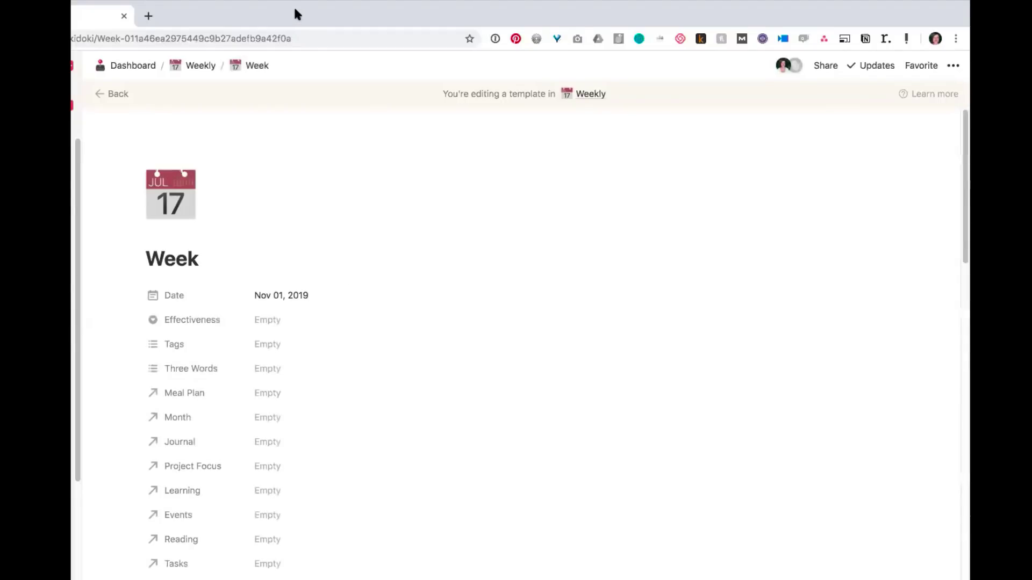
Step: Delete the FOCUS THIS WEEK heading, its three callouts and the leftover divider from the Week template
scroll(533, 328, "down", 6)
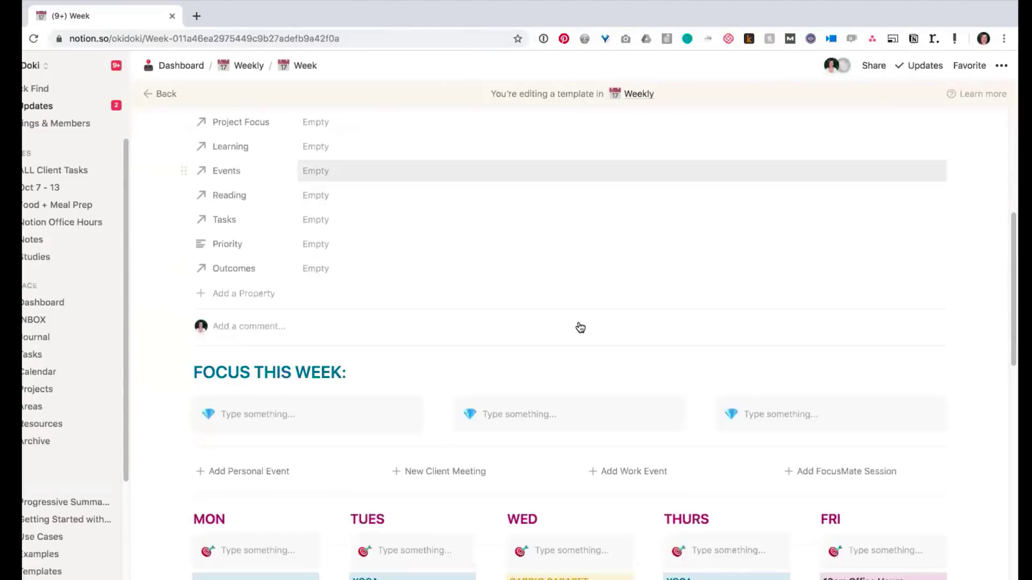
scroll(348, 404, "down", 1)
left_click_drag(962, 407, 270, 369)
key("BackSpace")
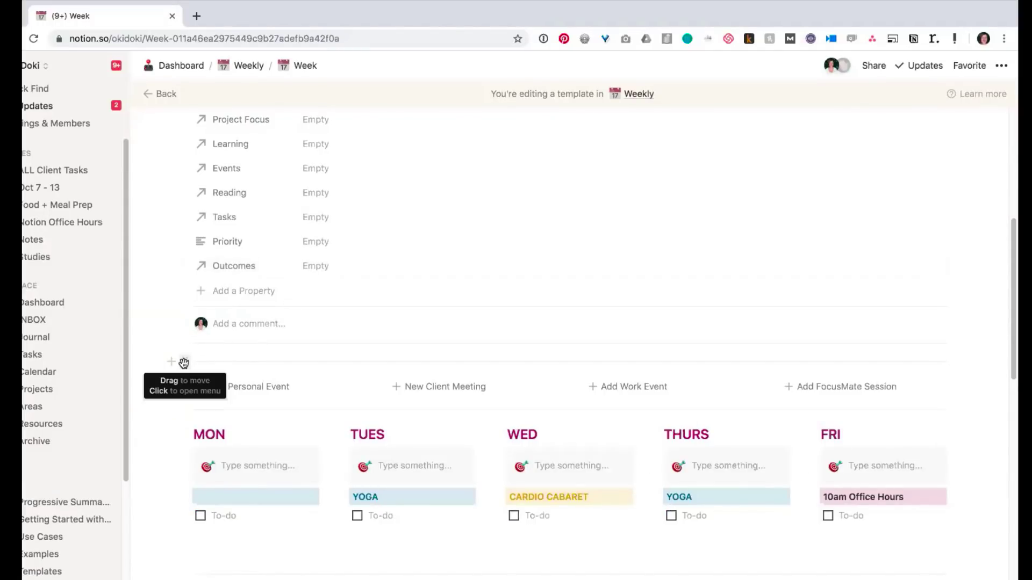
left_click(177, 360)
left_click(81, 328)
scroll(638, 398, "down", 2)
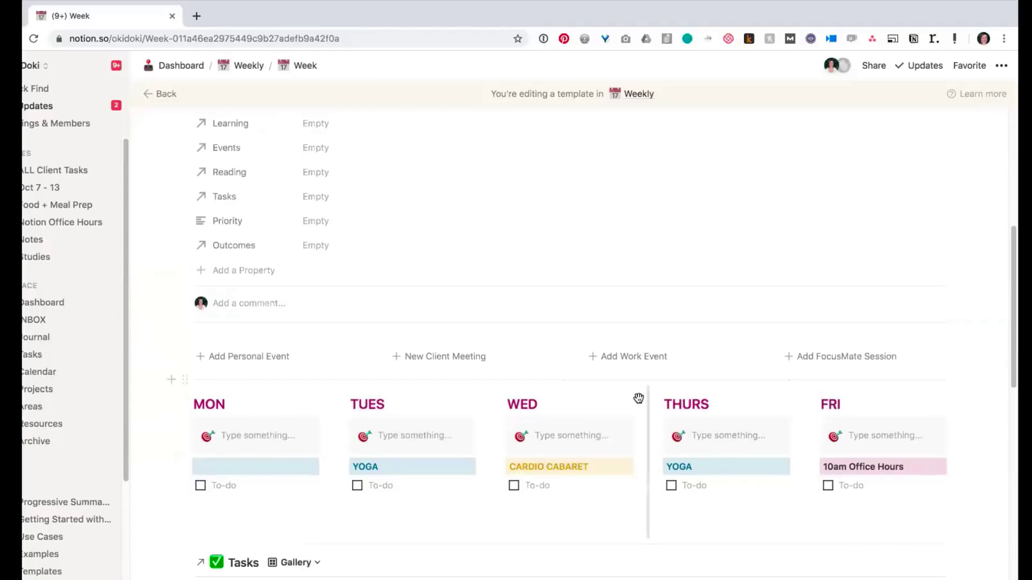
Step: Return to the Weekly database and create a new page from the Week template
scroll(692, 419, "up", 8)
scroll(695, 426, "up", 2)
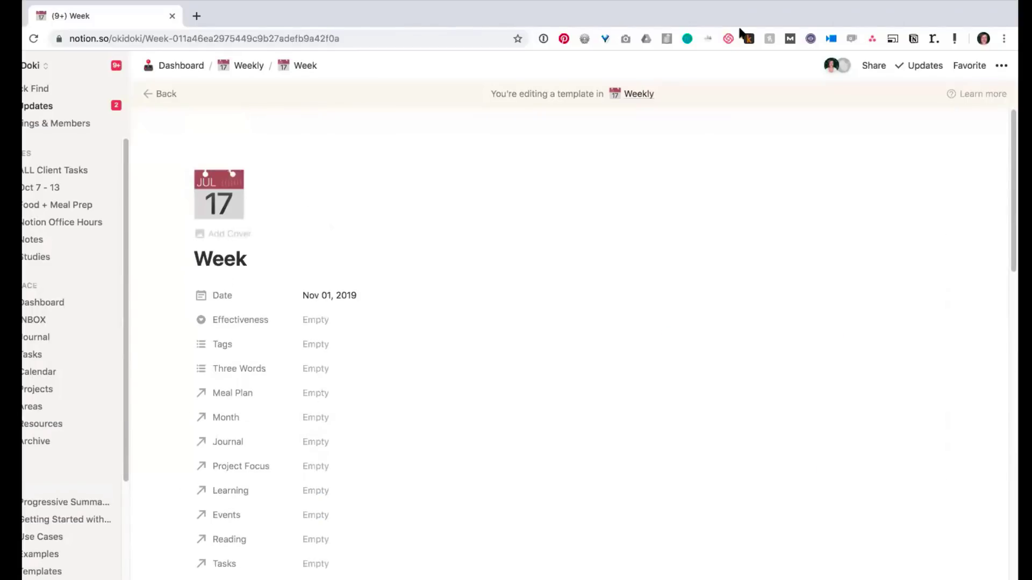
left_click_drag(741, 7, 453, 50)
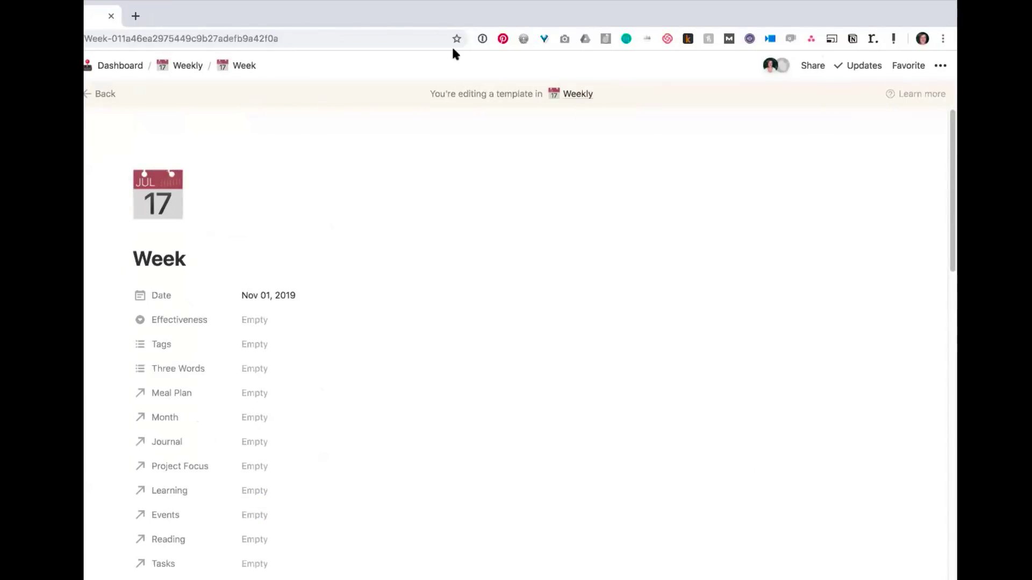
left_click(199, 64)
left_click_drag(254, 8, 292, 8)
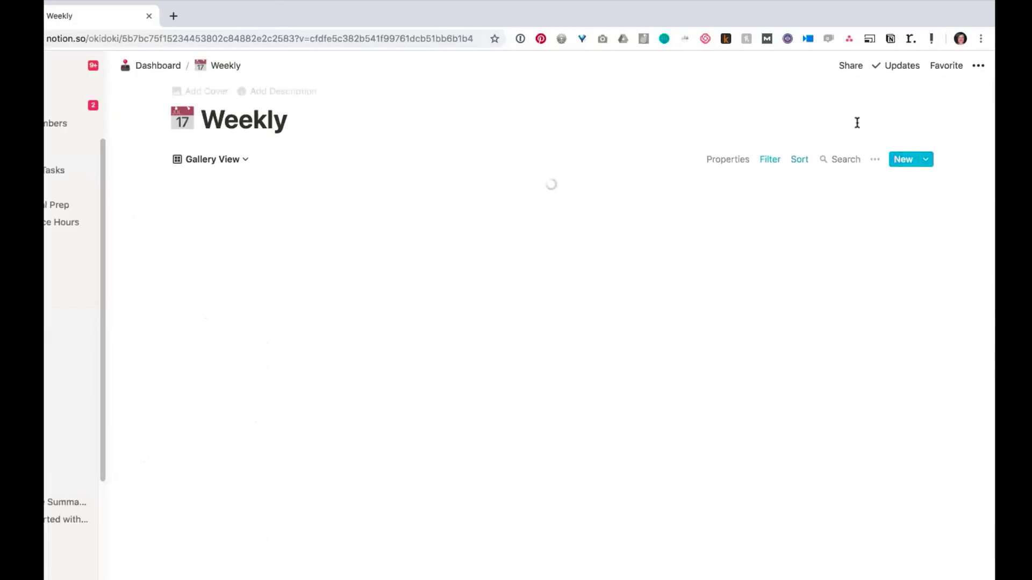
left_click(926, 160)
left_click(873, 188)
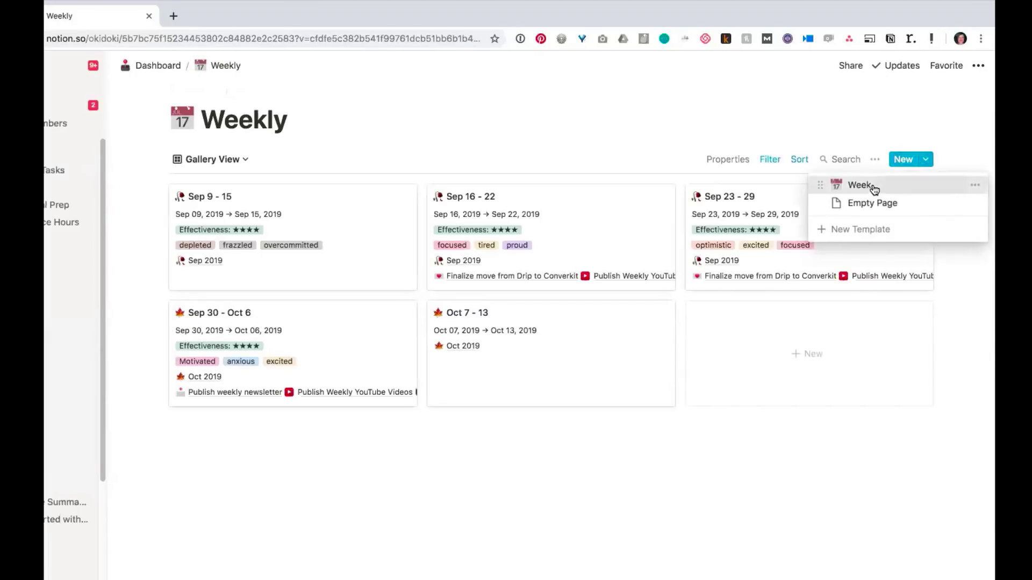
Step: Set the new page's Date to the range Oct 14, 2019 to Oct 20, 2019
left_click(404, 320)
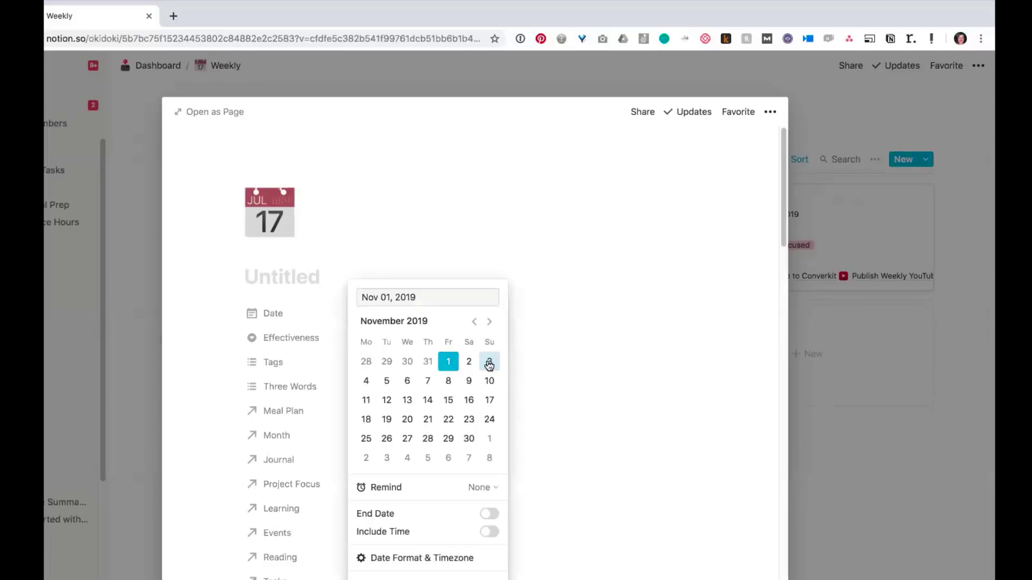
left_click(474, 321)
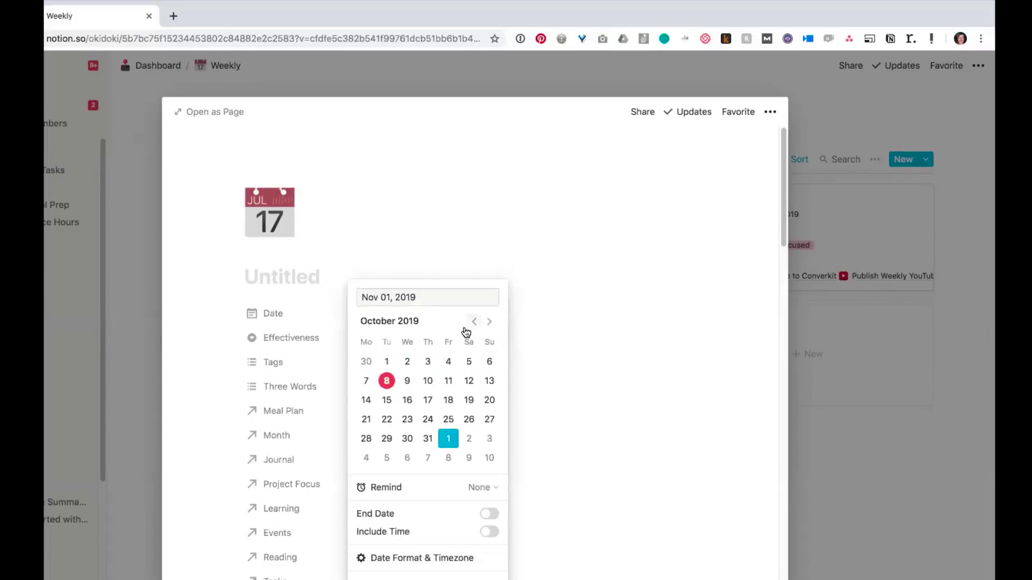
left_click(366, 401)
left_click(489, 513)
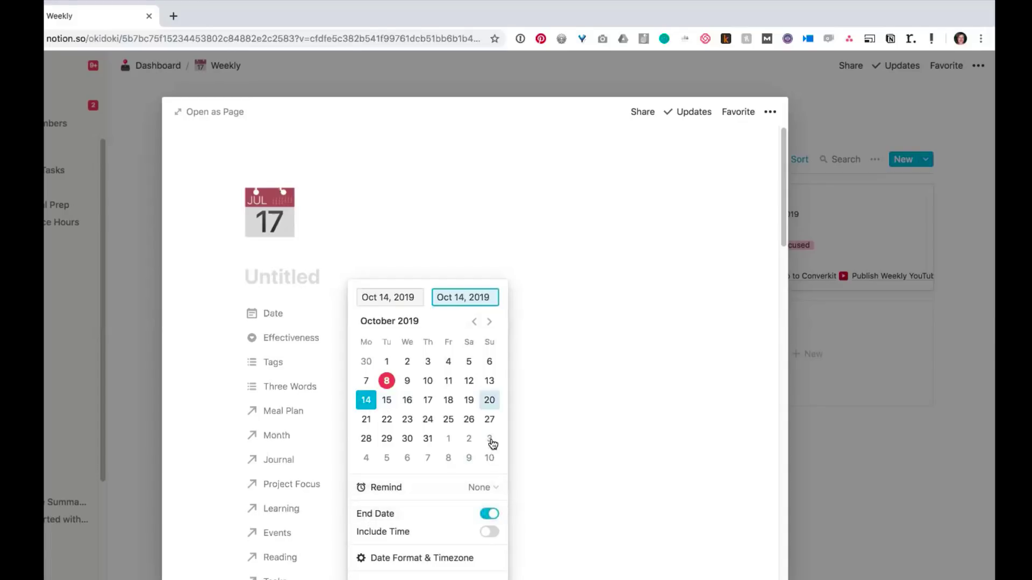
left_click(490, 401)
Step: Title the new weekly page "Oct 14 - 20" and open it as a full page
left_click(293, 273)
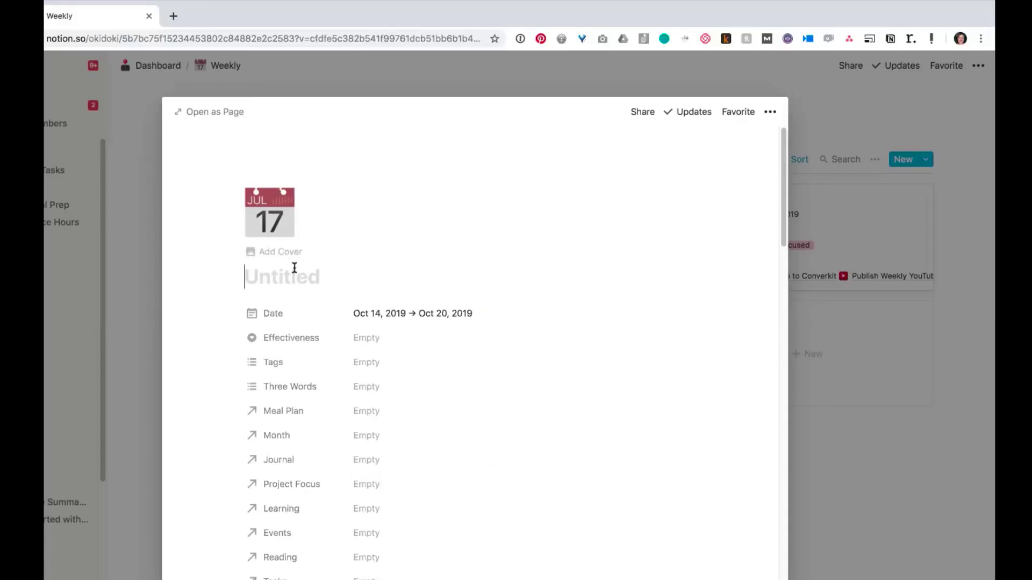
type("Oct 1")
type("4 ")
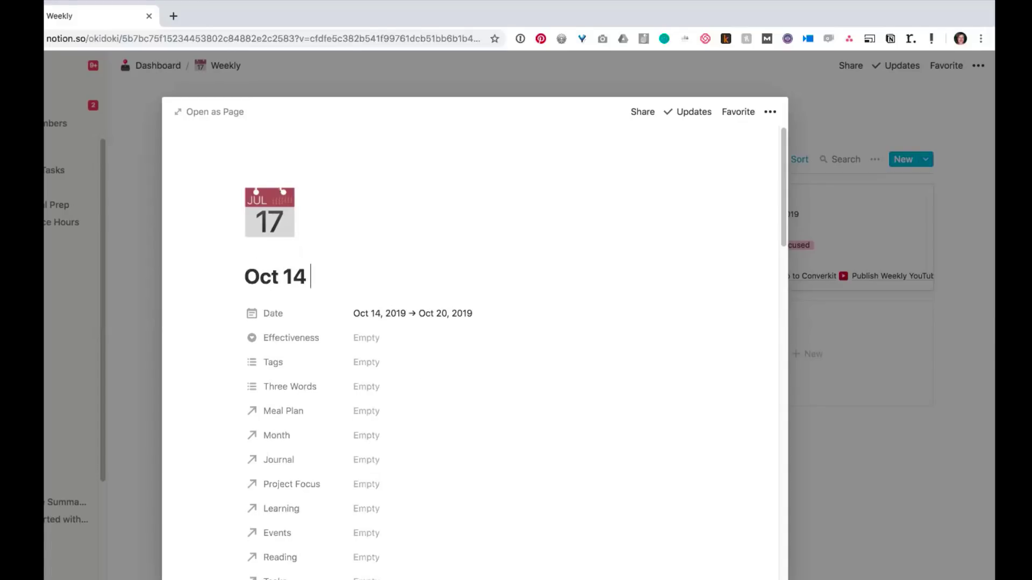
type("- 20")
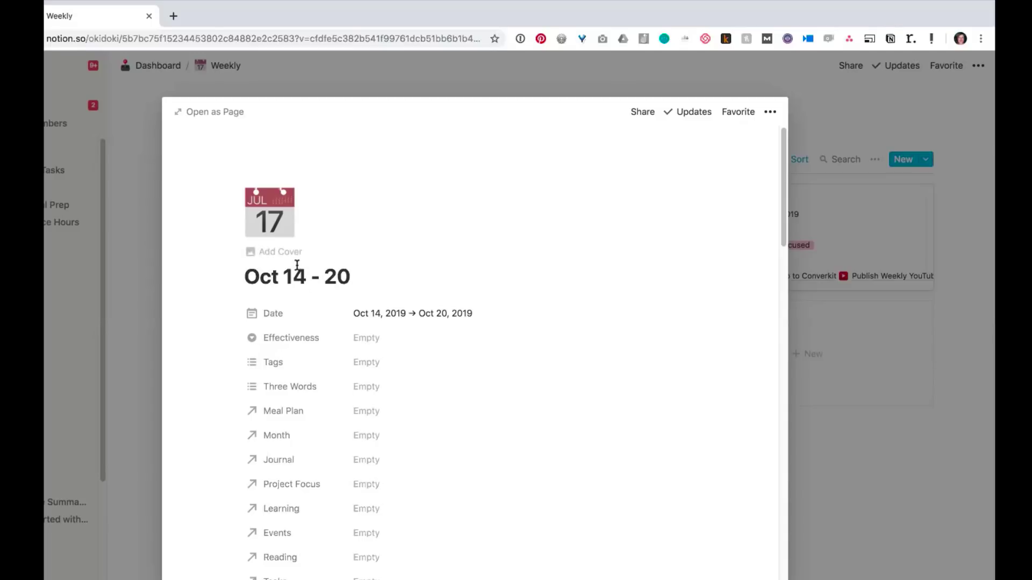
left_click(205, 112)
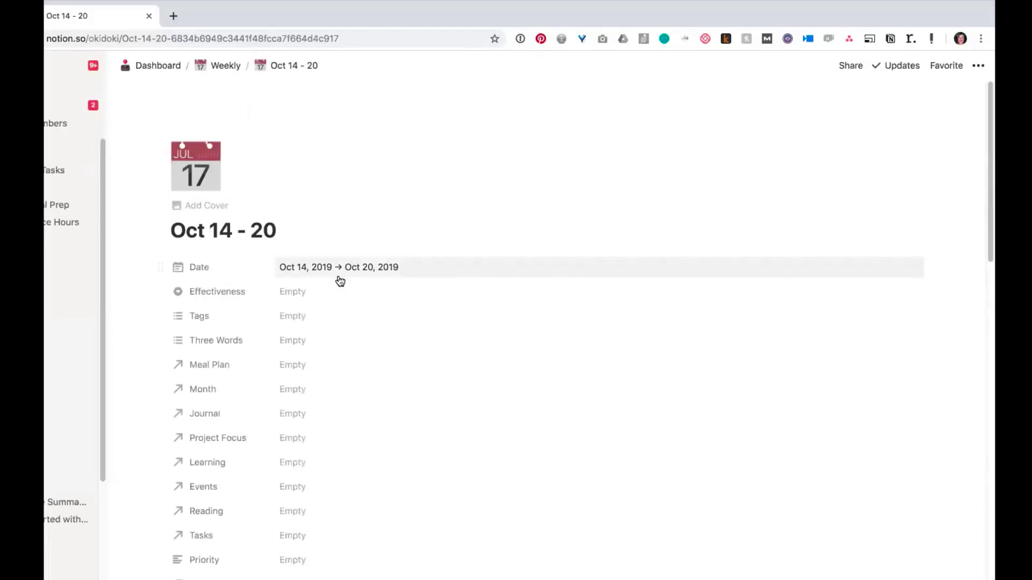
Step: Link the Oct 2019 page in the Month property of the new week
scroll(339, 280, "down", 1)
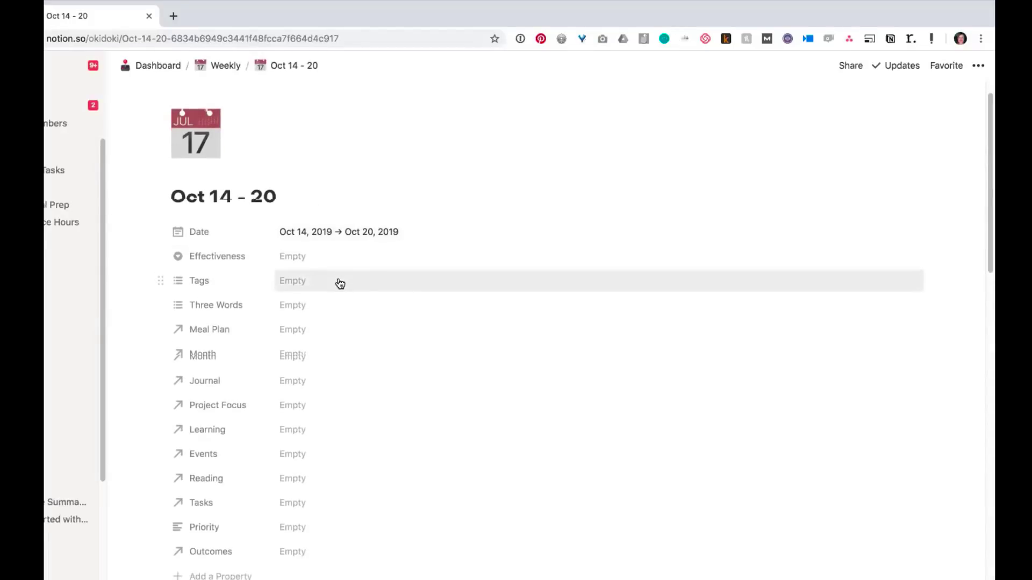
left_click(320, 351)
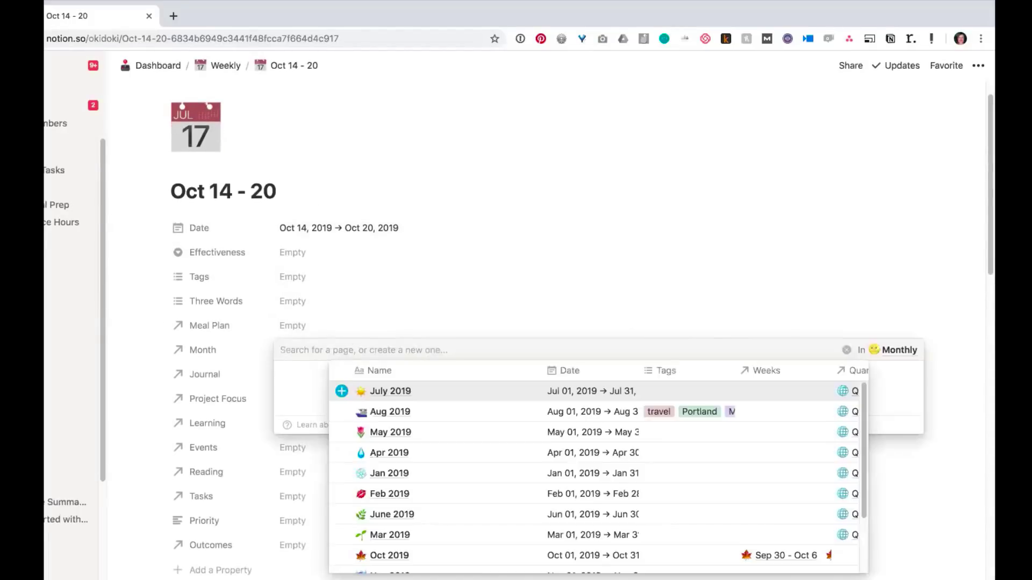
type("oct")
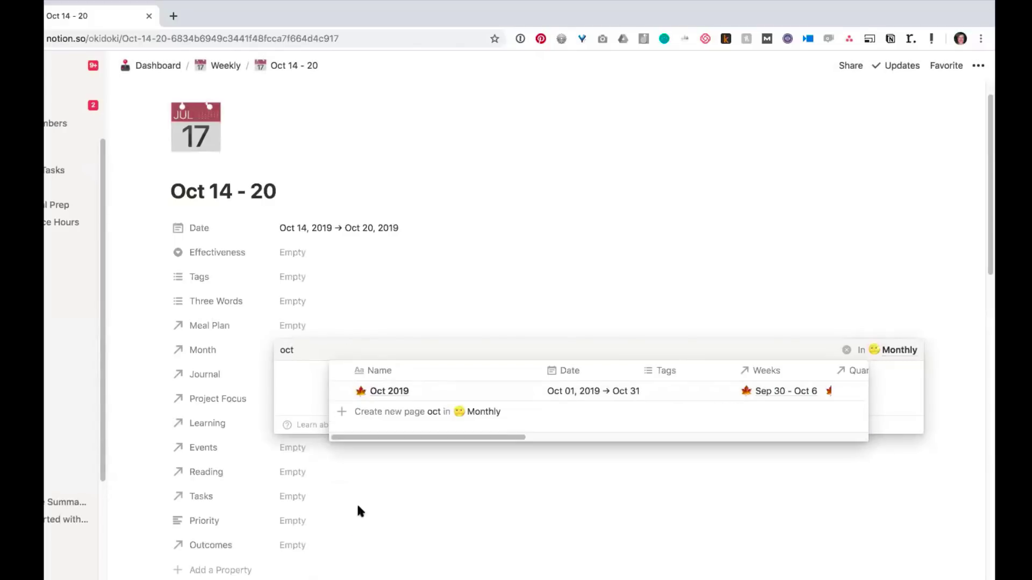
left_click(342, 391)
left_click(135, 364)
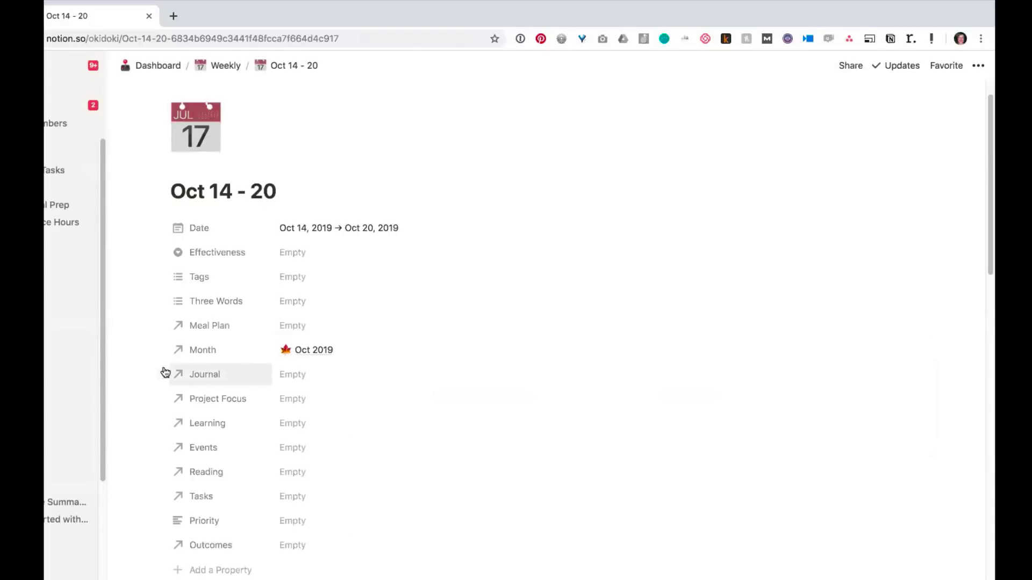
Step: Search the projects for "Notion" and link Notion Mastery Course as the week's Project Focus
scroll(410, 428, "down", 1)
left_click(339, 381)
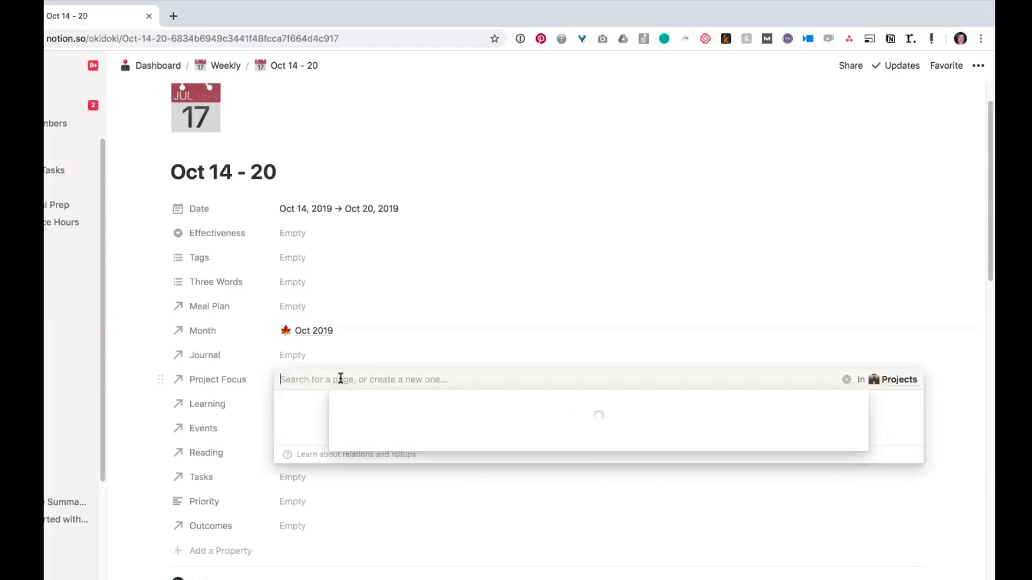
type("Notion")
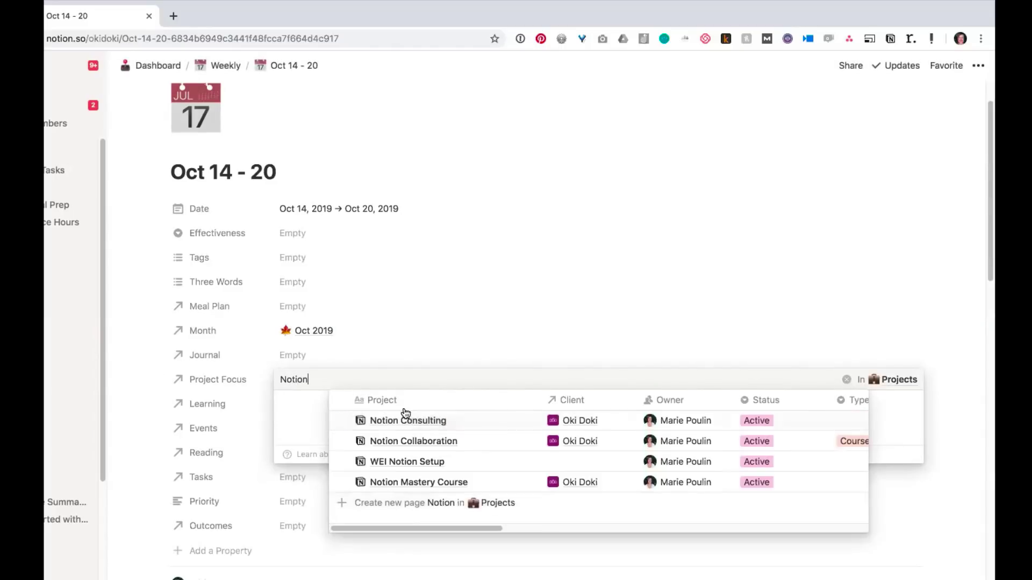
left_click(342, 482)
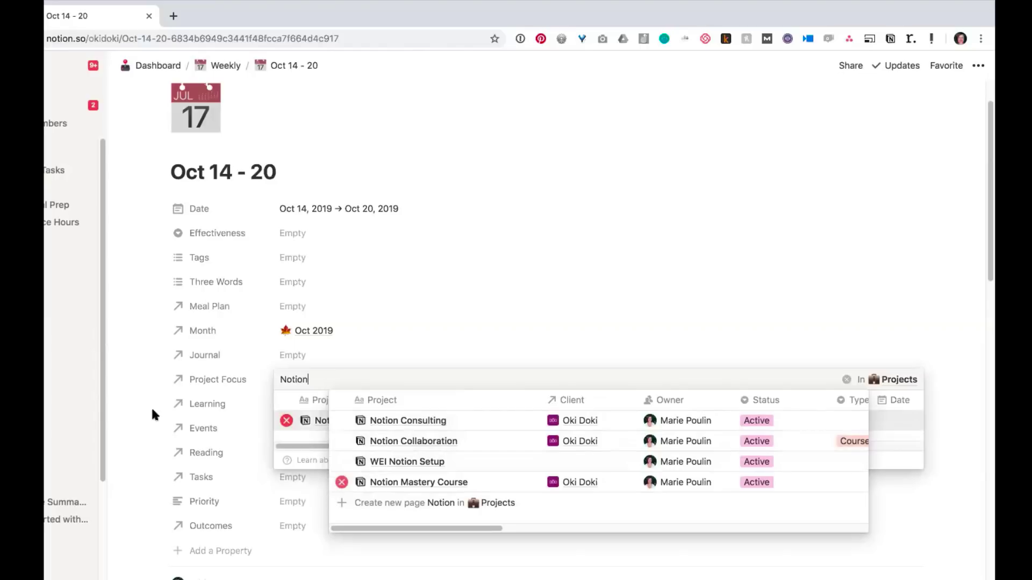
left_click(152, 410)
Step: Link "Publish Weekly YouTube Videos" and "Move youtube videos onto blog" in the Outcomes property
scroll(340, 411, "down", 3)
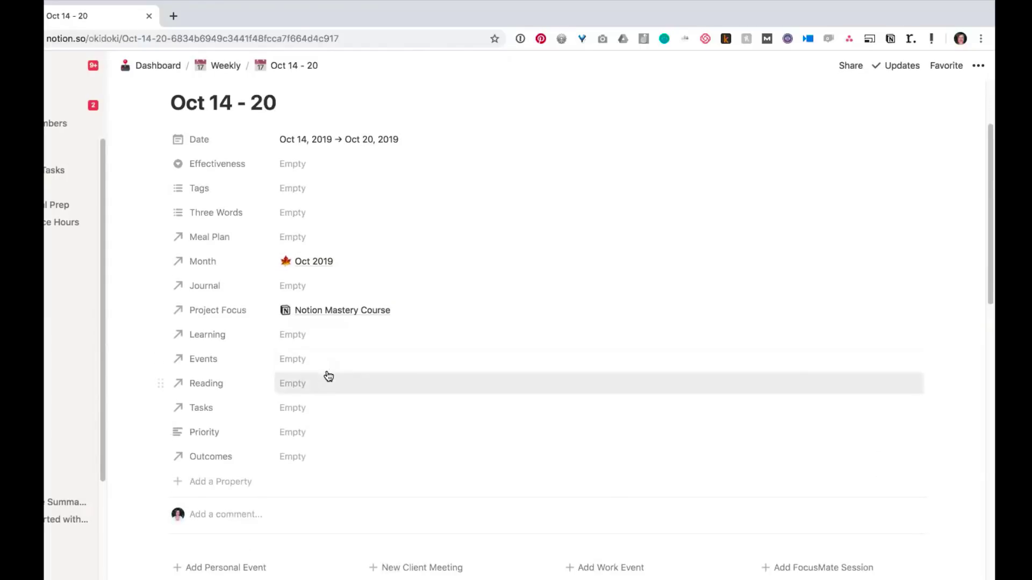
scroll(340, 411, "down", 2)
left_click(340, 414)
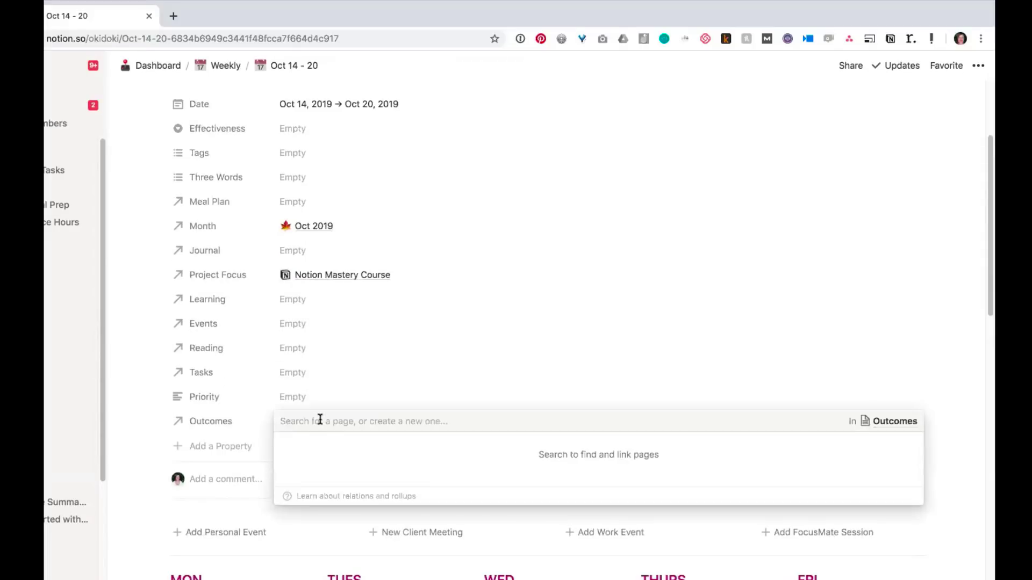
type("No")
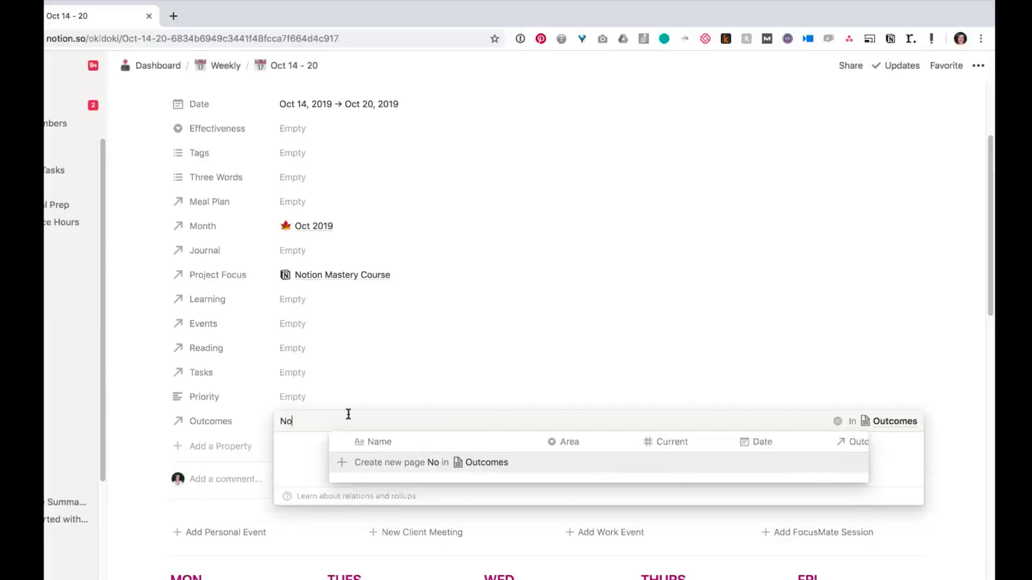
key("BackSpace")
key("BackSpace")
type("yo")
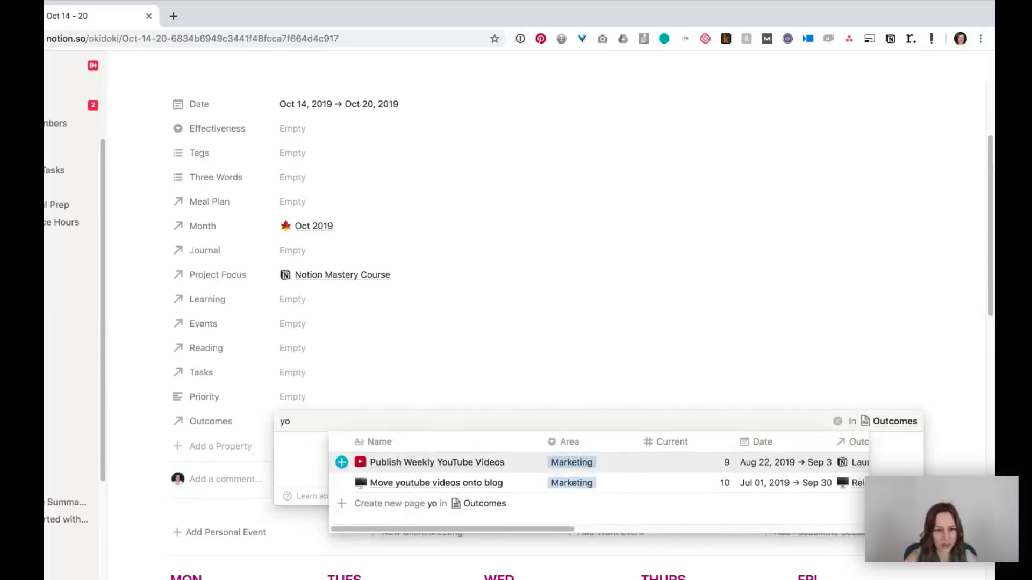
left_click(342, 463)
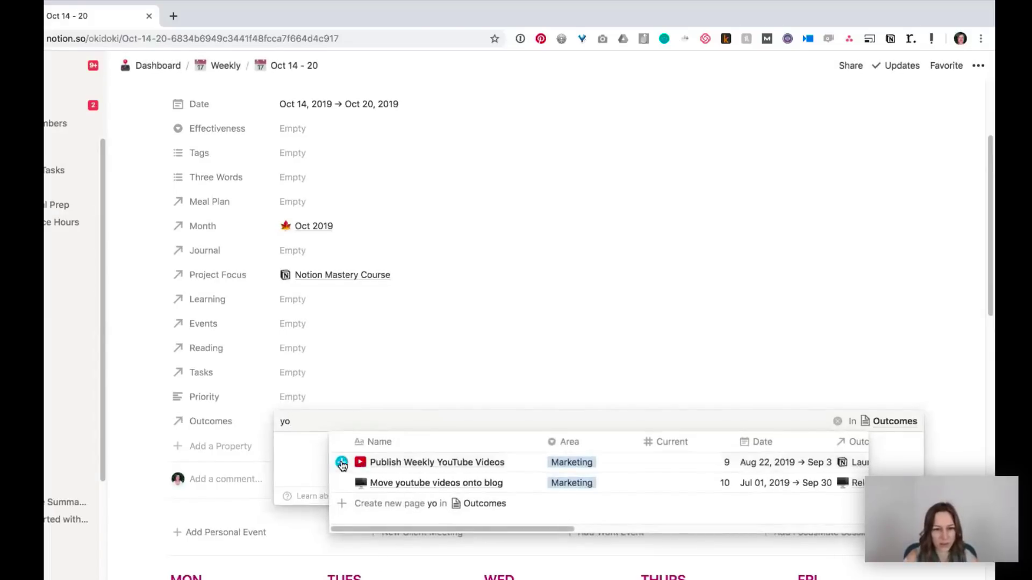
left_click(341, 483)
left_click(361, 385)
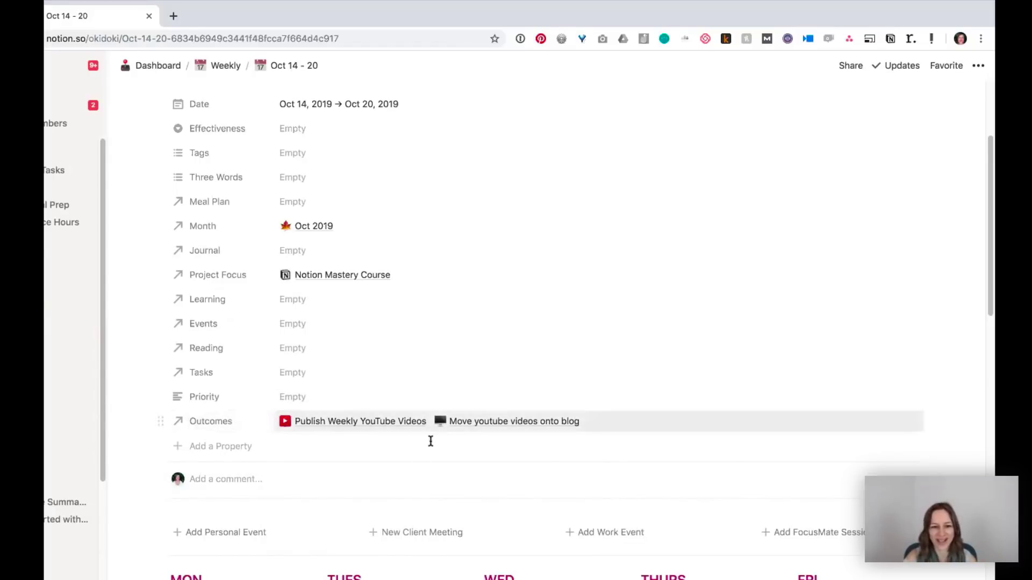
Step: Add a work event, place it below CARDIO CABARET under WED, and complete its 9am call text with the contact's name
scroll(530, 414, "up", 2)
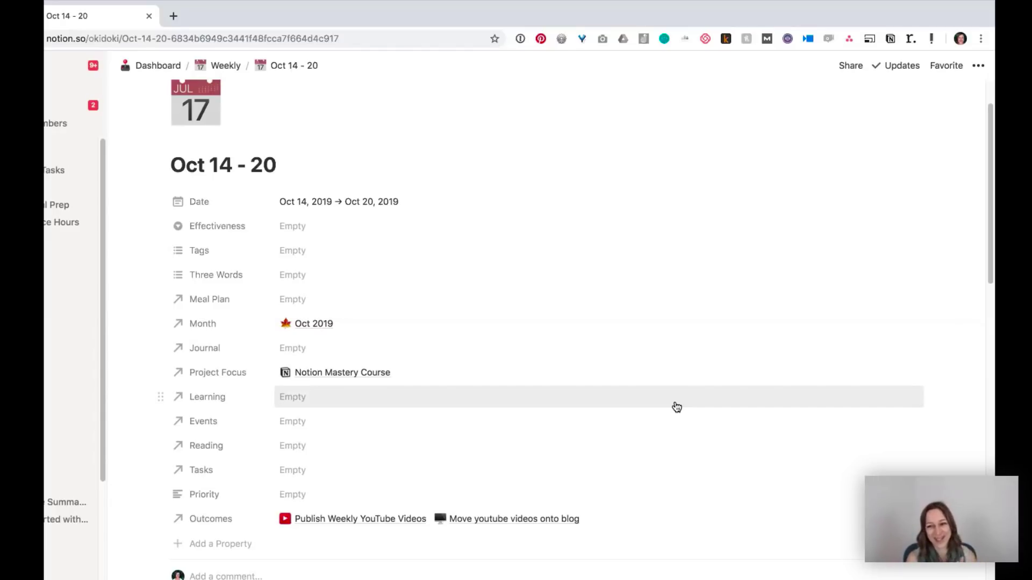
scroll(674, 393, "down", 6)
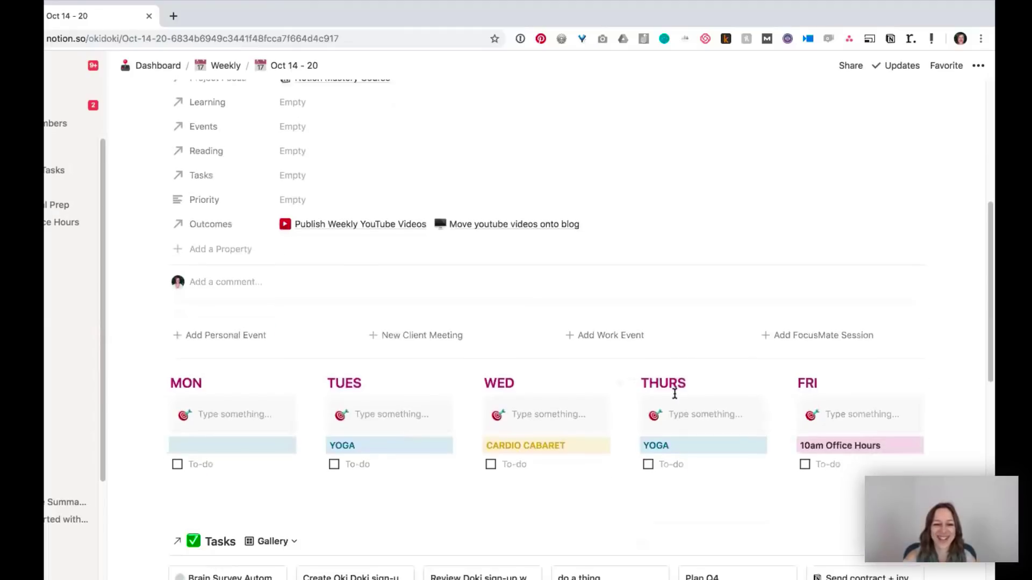
scroll(674, 393, "down", 4)
scroll(674, 398, "up", 4)
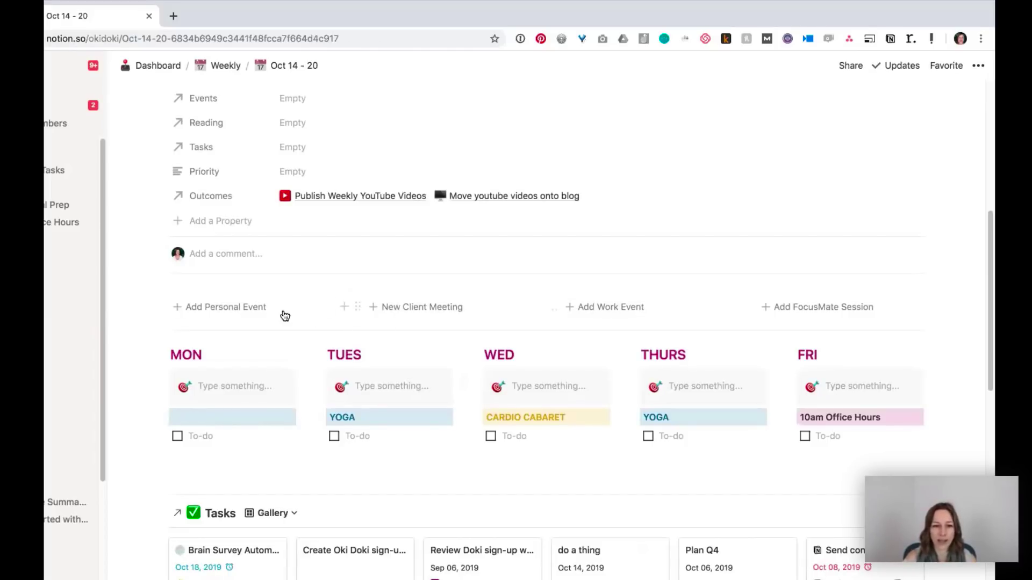
left_click(637, 310)
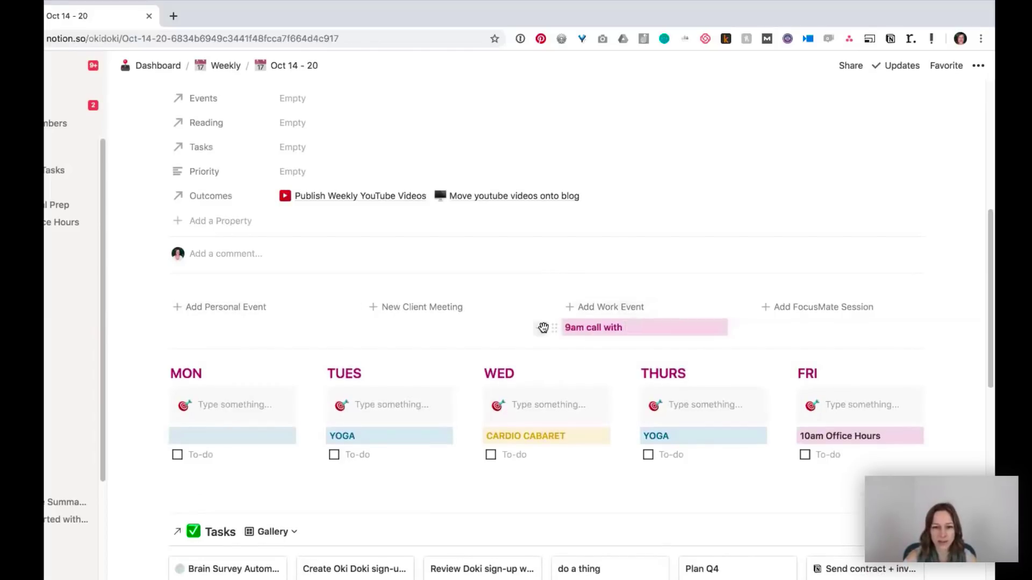
left_click_drag(551, 326, 490, 444)
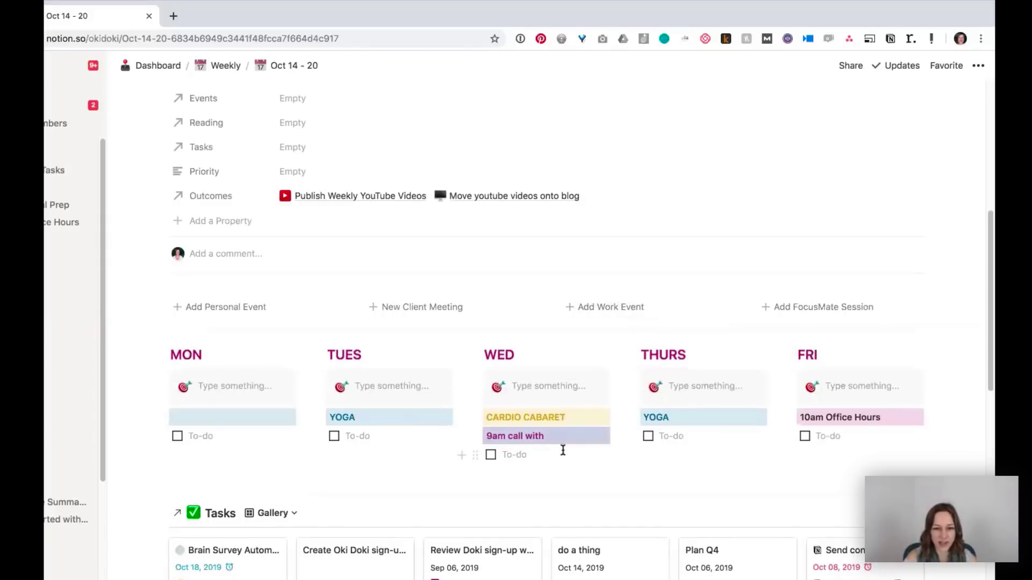
left_click(574, 436)
type("Cindy")
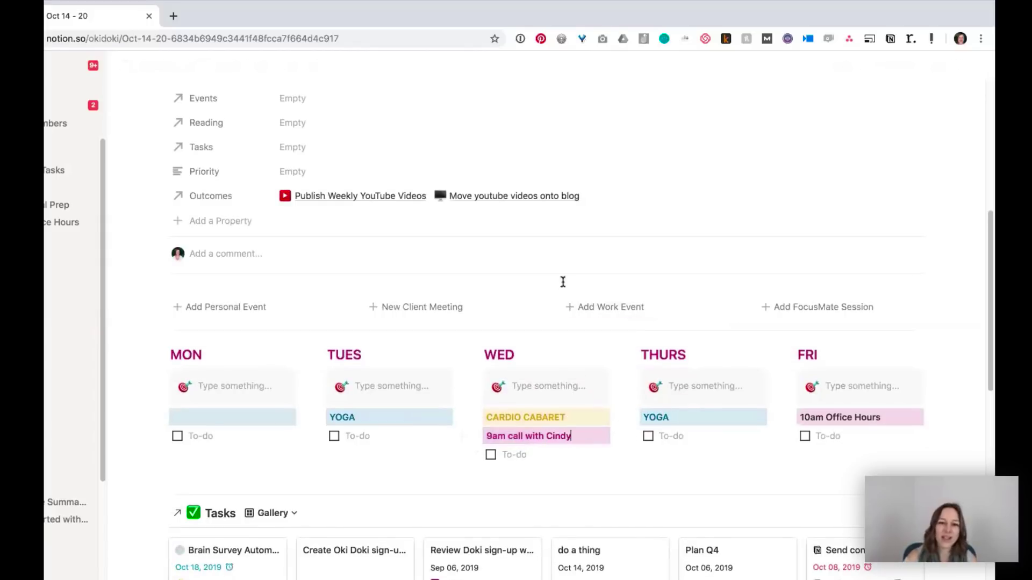
Step: Add a 9am personal event and place it above the to-do under MON
left_click(260, 307)
type("9am")
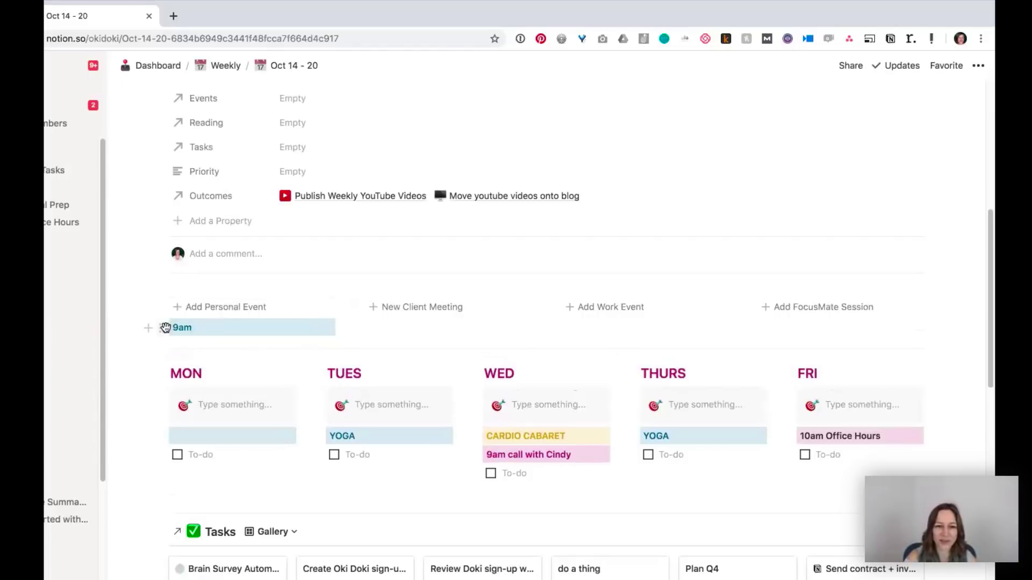
left_click_drag(161, 327, 171, 444)
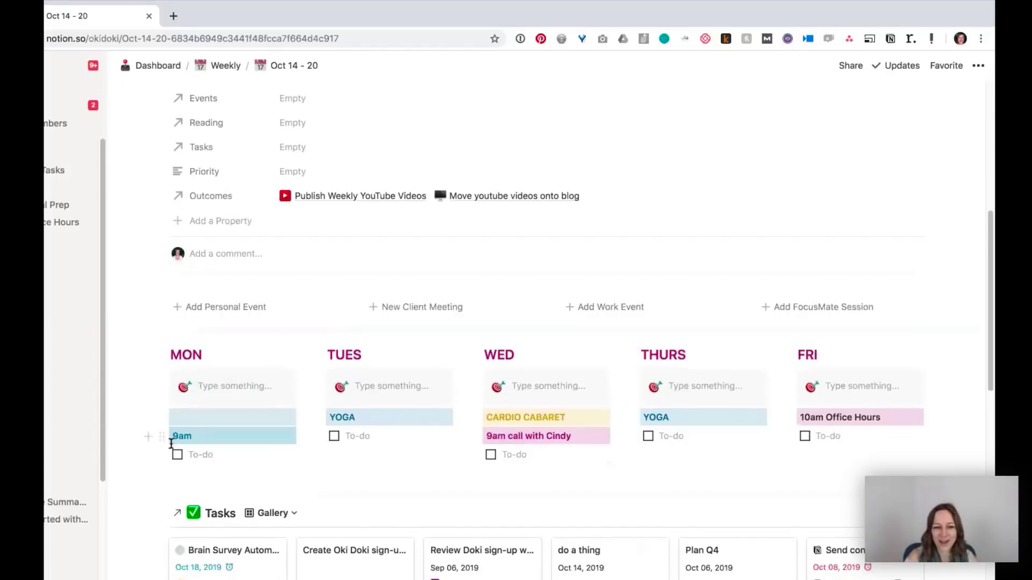
left_click(223, 434)
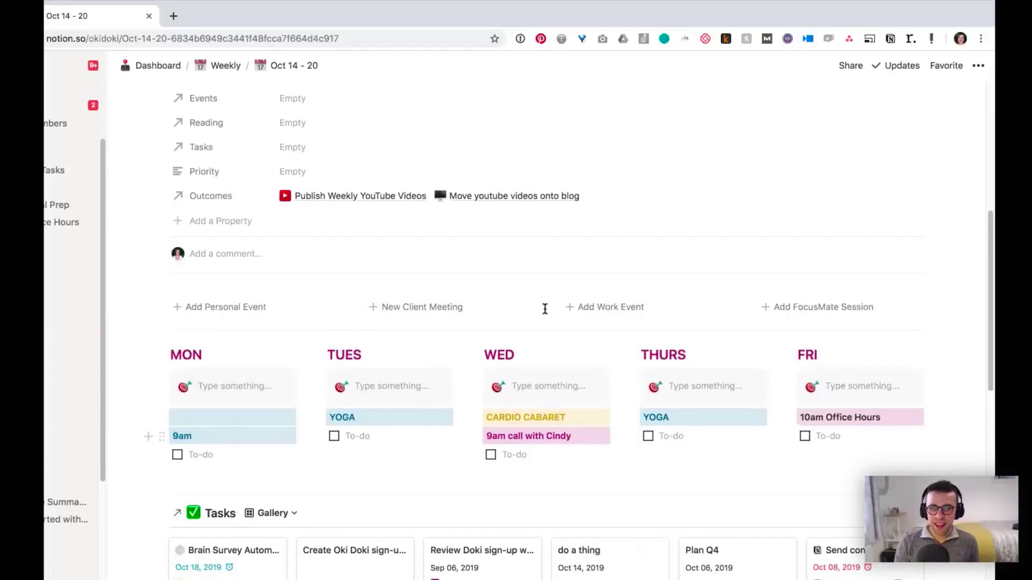
Step: Add a FocusMate session block and delete it again
left_click(773, 306)
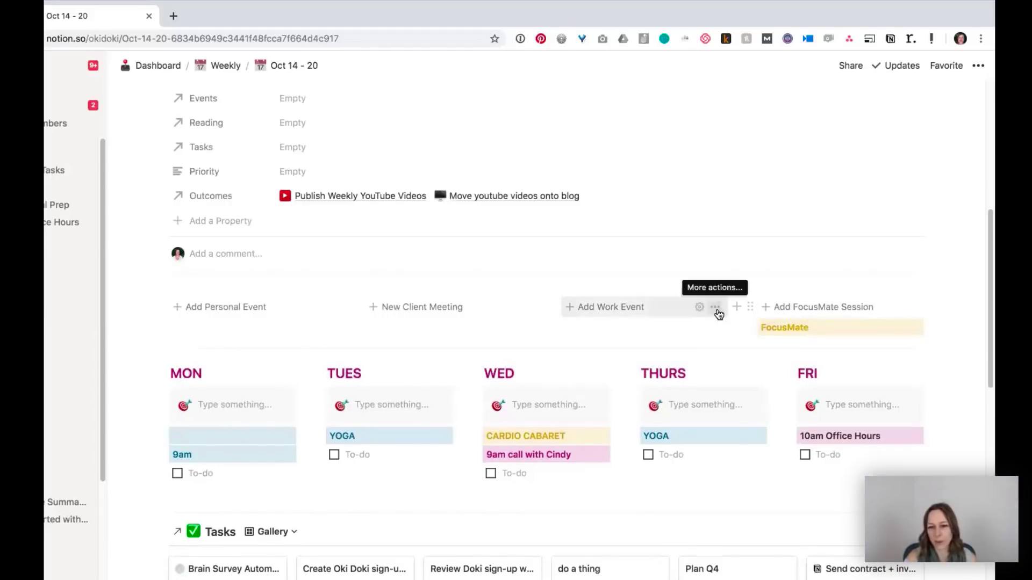
left_click(750, 329)
key("Delete")
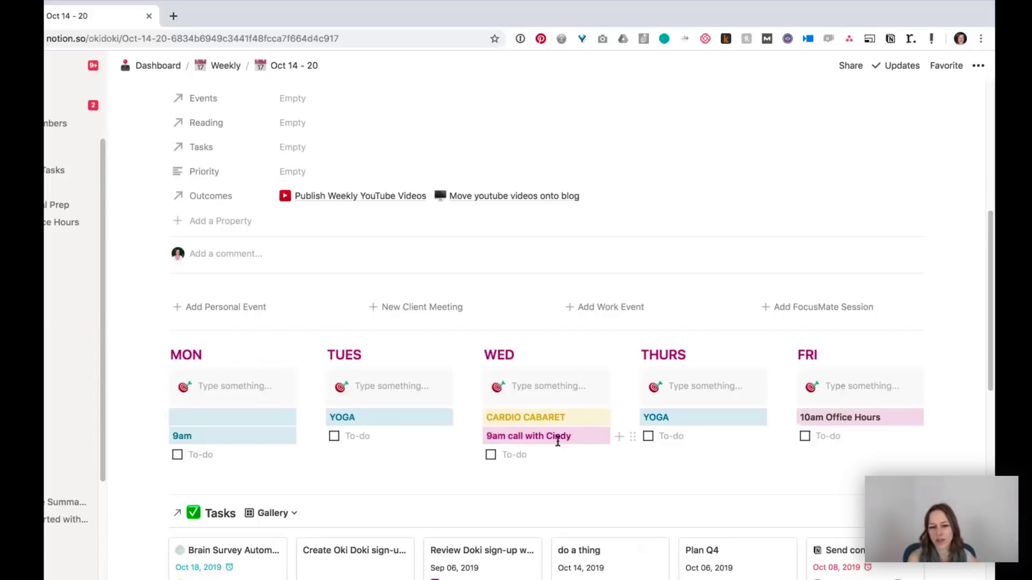
Step: Open the linked outcome Publish Weekly YouTube Videos as a full page and go up to its parent page Big Initiatives
scroll(378, 235, "up", 5)
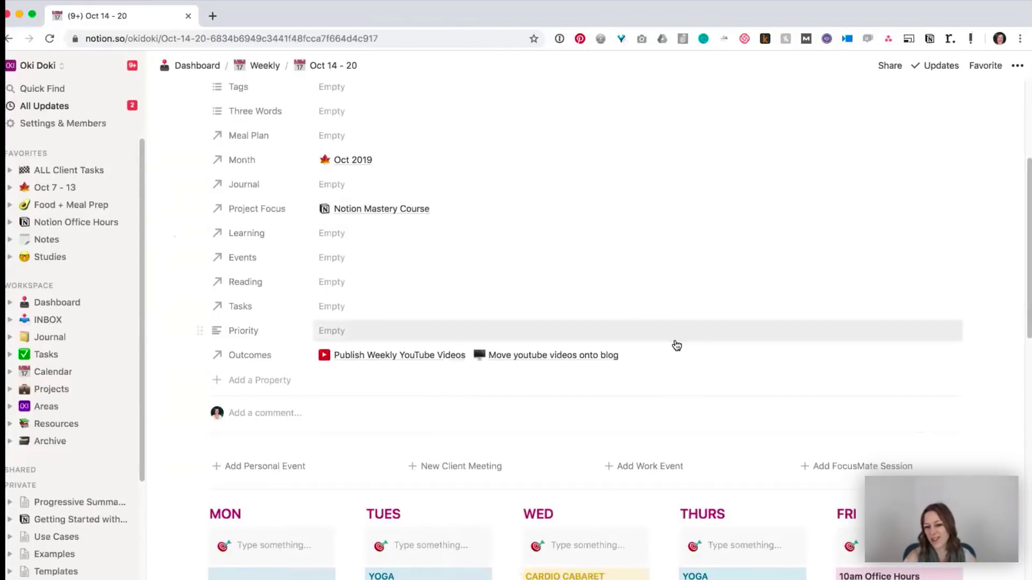
scroll(636, 344, "down", 1)
scroll(676, 345, "down", 1)
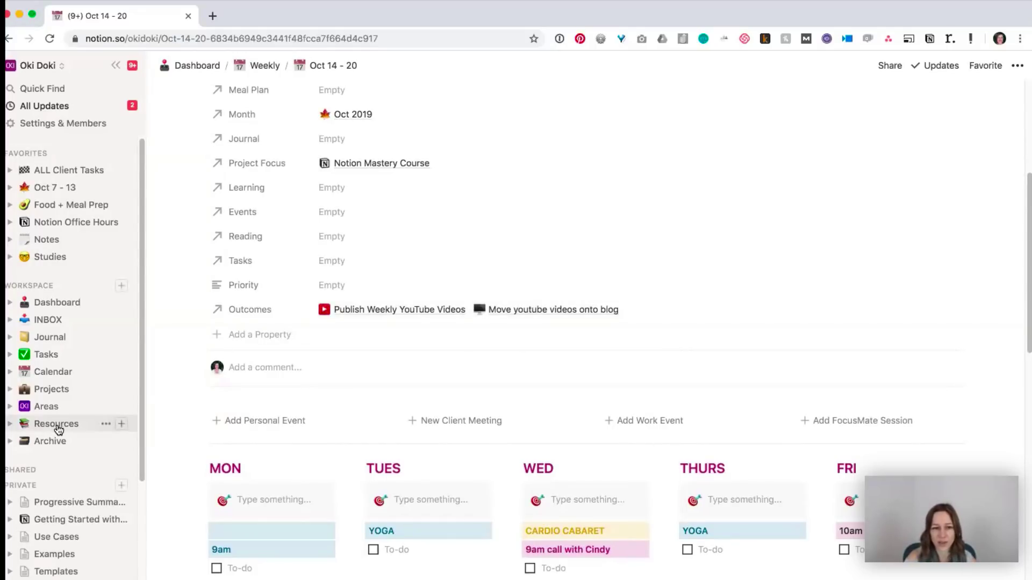
left_click(433, 310)
left_click(429, 355)
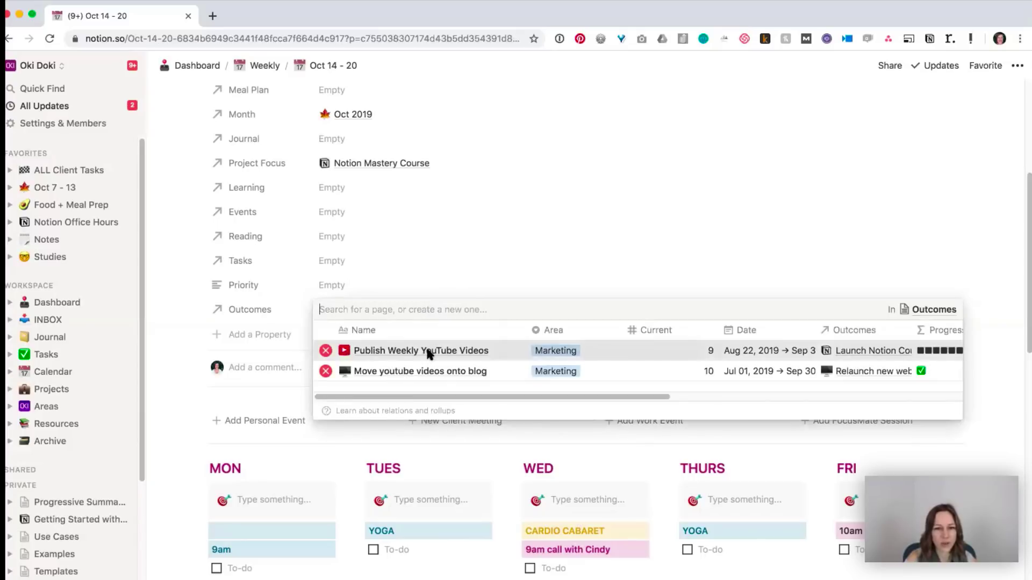
left_click(266, 114)
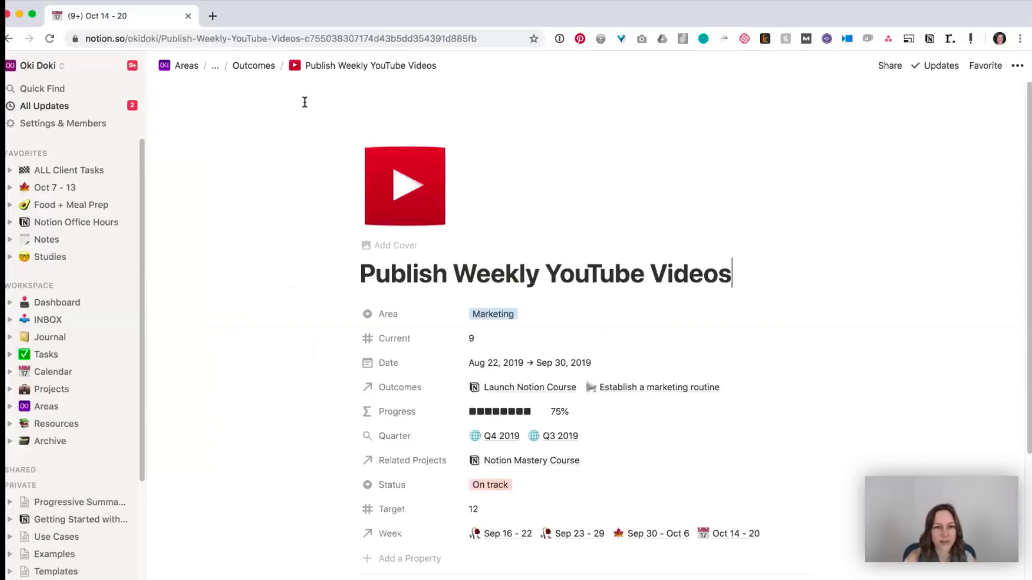
left_click(216, 71)
left_click(215, 84)
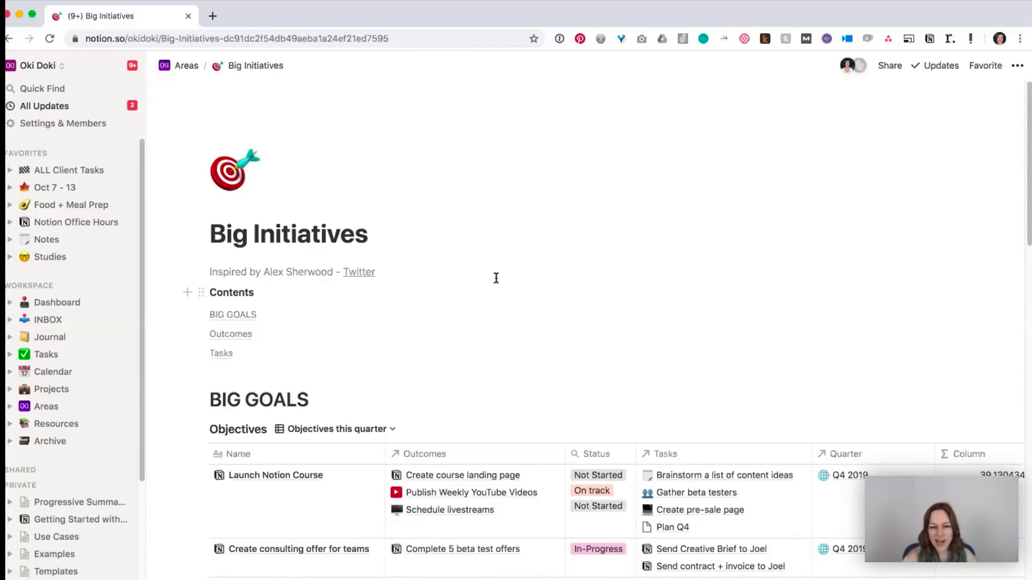
Step: Examine the Objectives table under BIG GOALS and the list of its available views
scroll(495, 278, "down", 3)
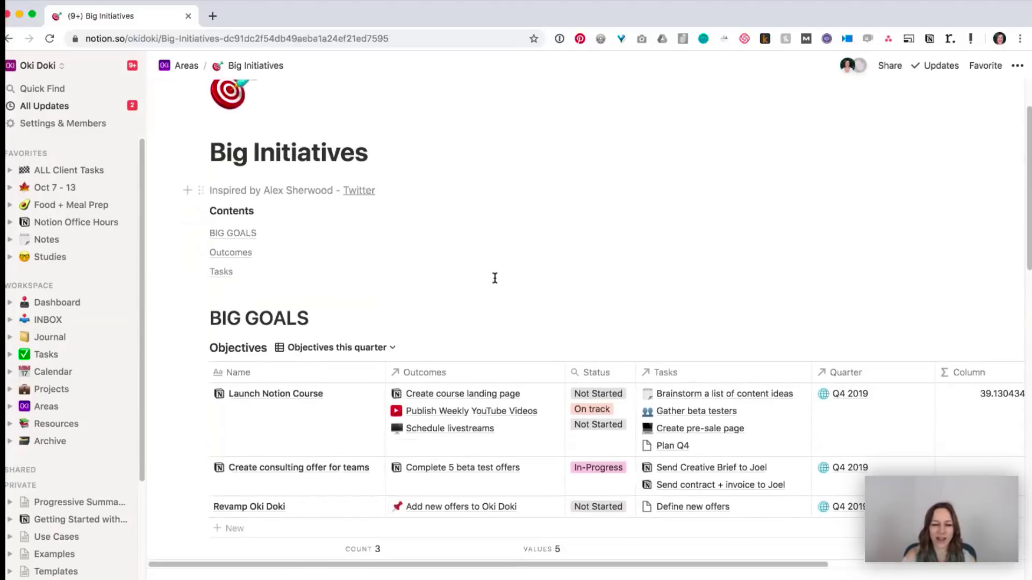
scroll(496, 282, "down", 1)
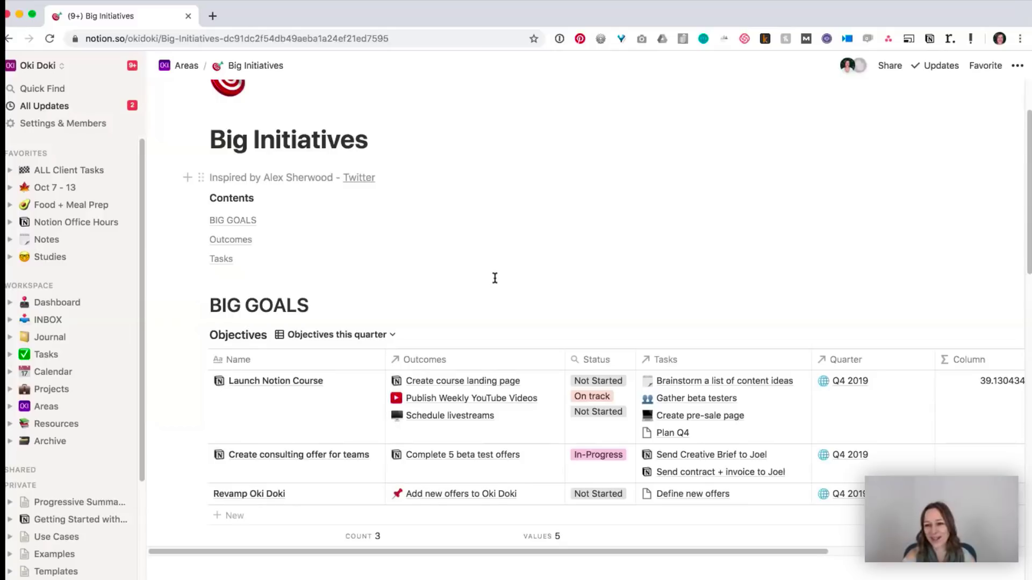
scroll(495, 278, "down", 2)
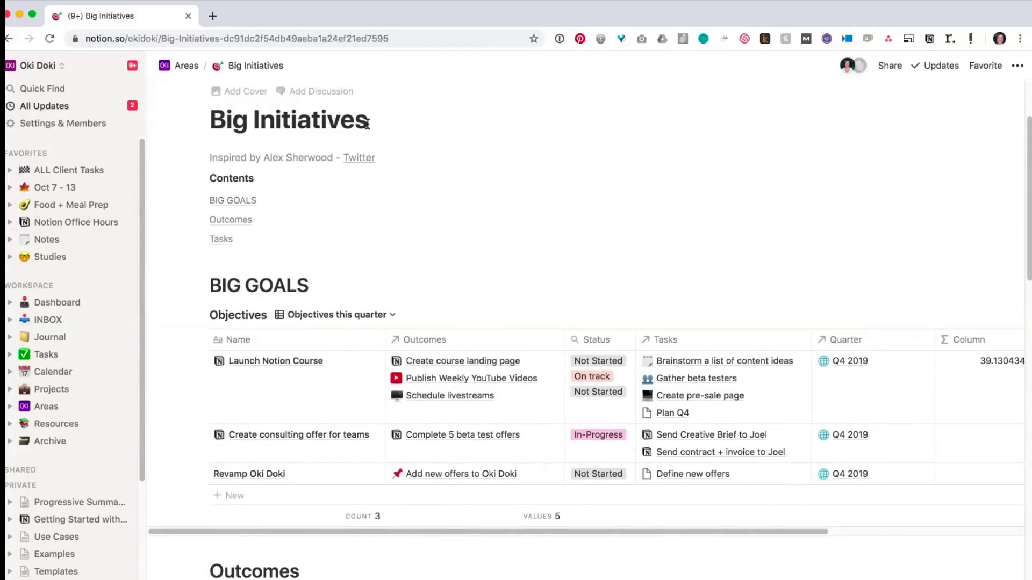
scroll(300, 355, "down", 3)
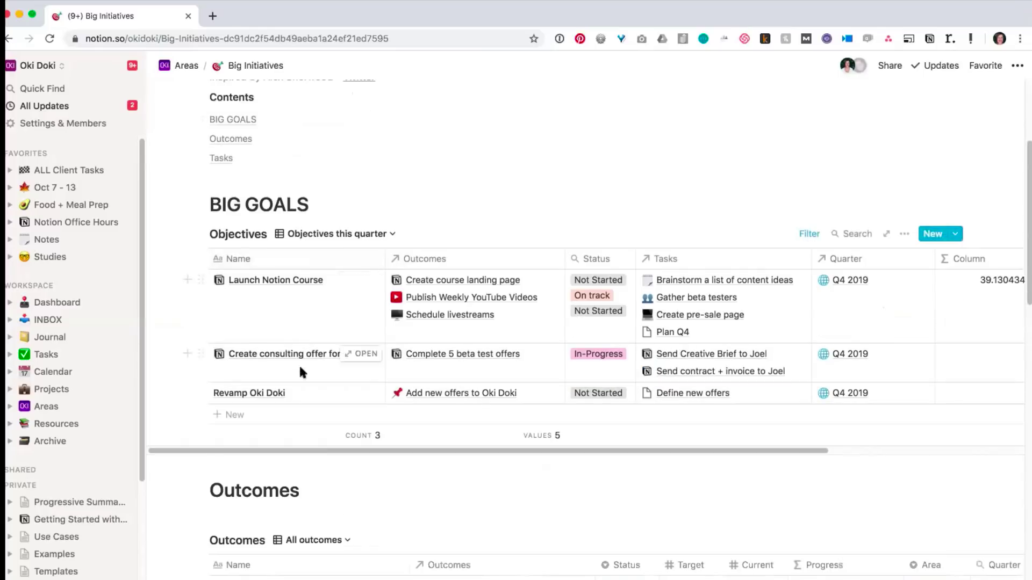
scroll(354, 452, "down", 1)
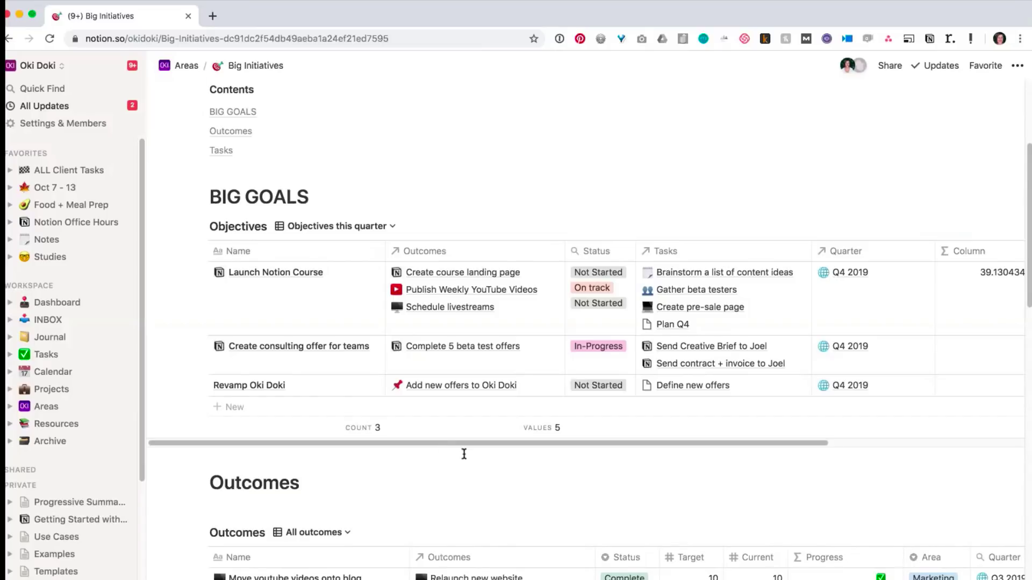
scroll(491, 460, "down", 1)
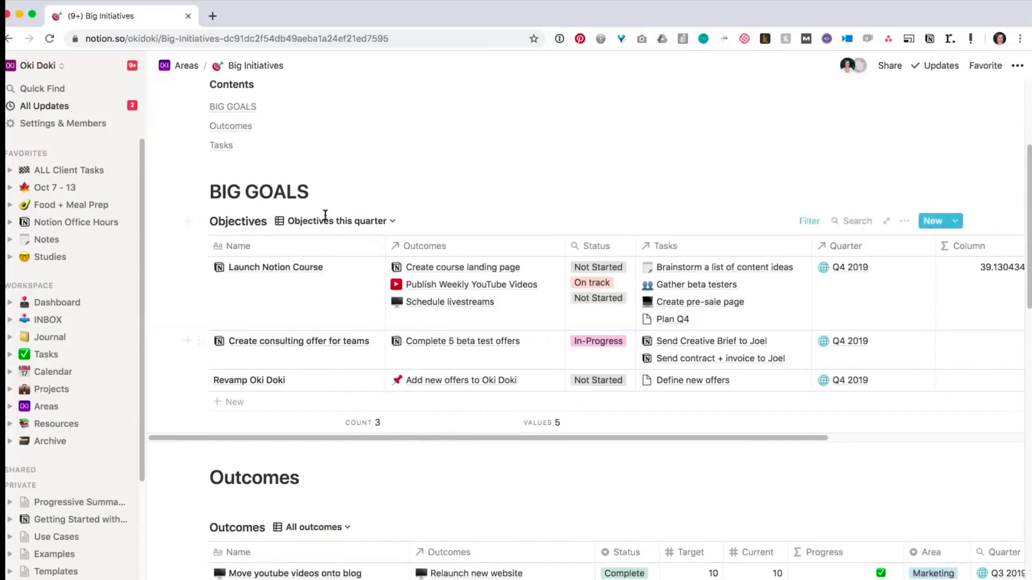
left_click(380, 219)
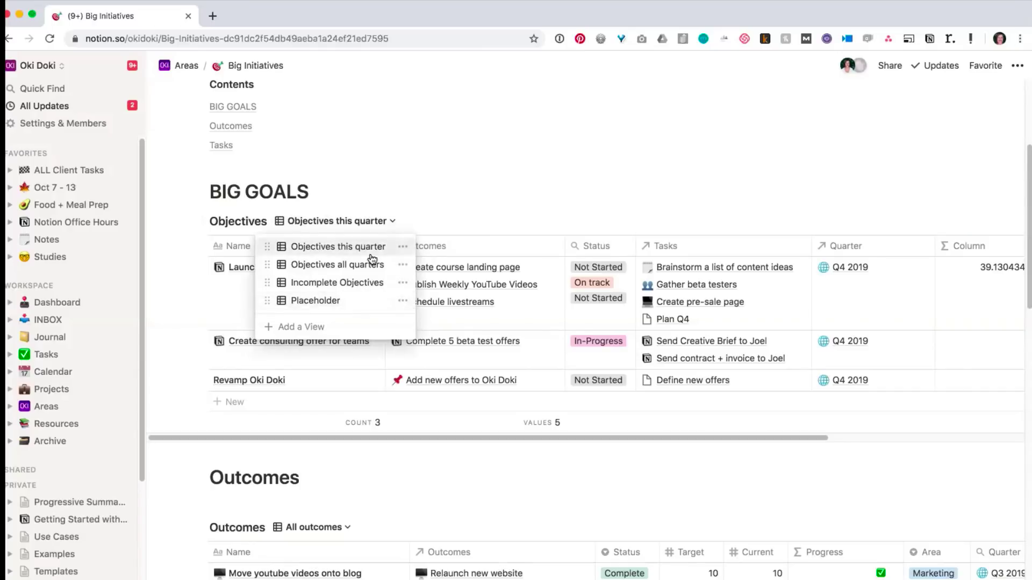
left_click(388, 189)
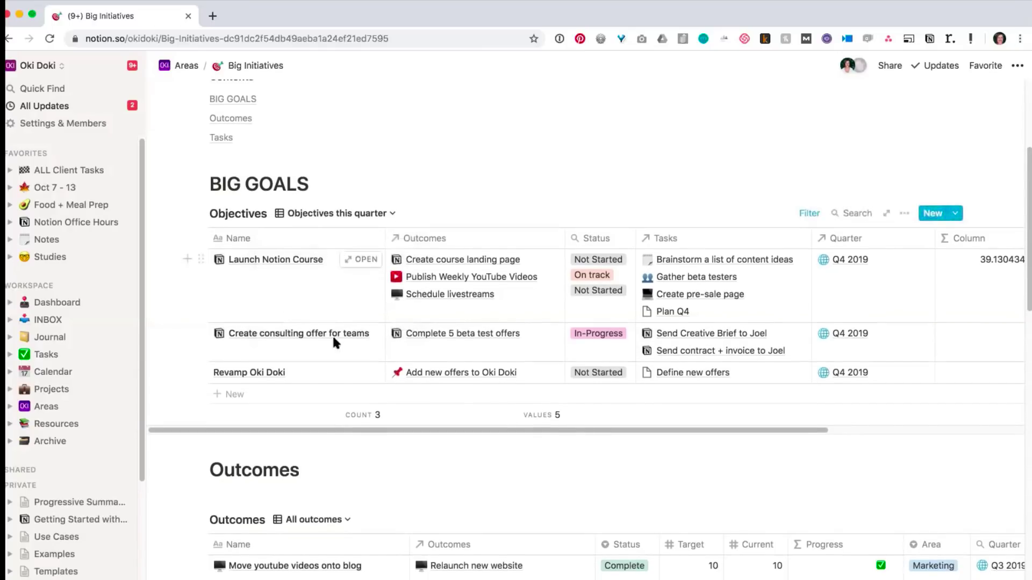
Step: Review the statuses, targets and progress of the entries in the Outcomes table on the Big Initiatives page
scroll(345, 369, "down", 3)
scroll(347, 371, "down", 2)
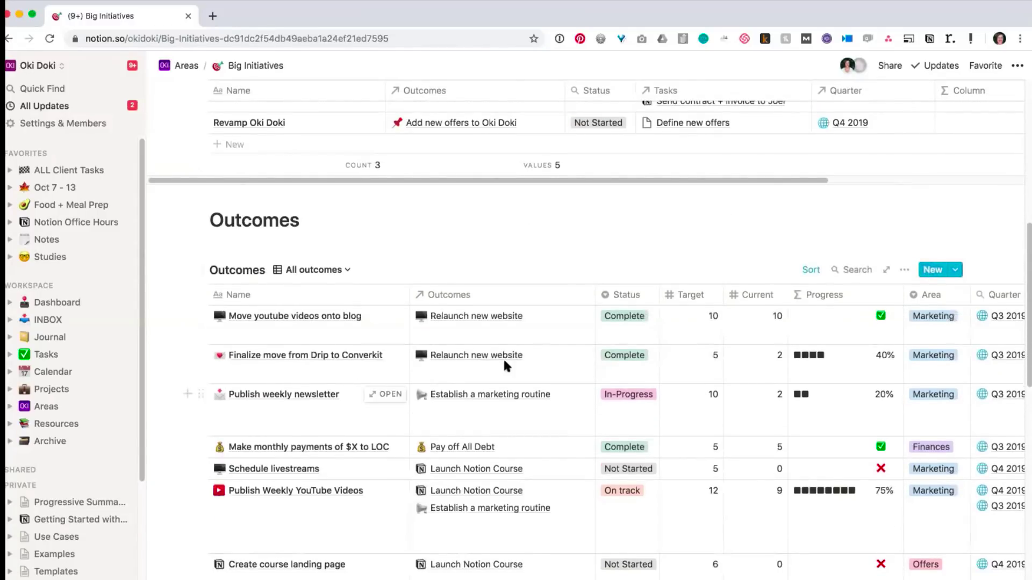
scroll(412, 371, "down", 4)
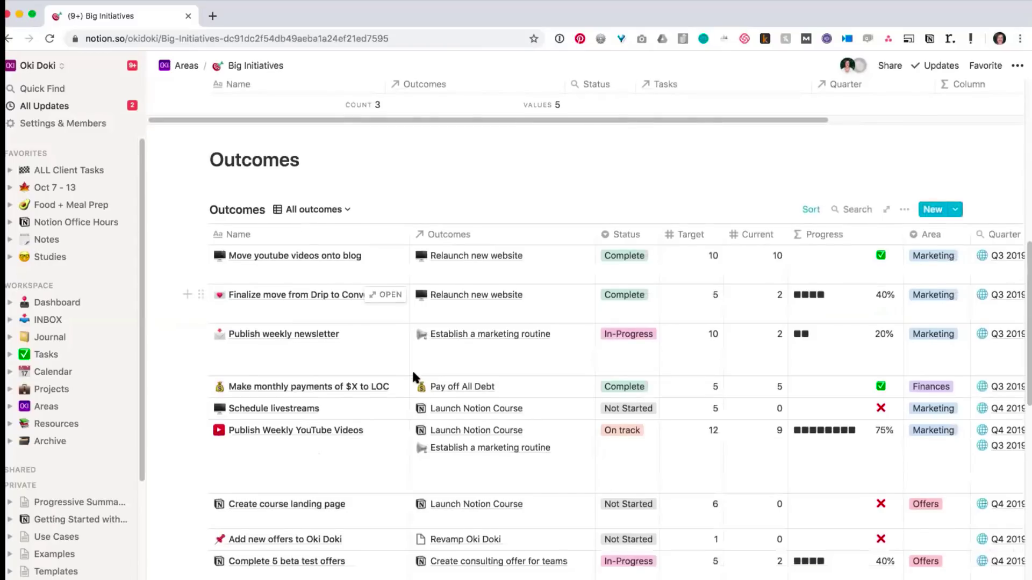
scroll(412, 369, "down", 2)
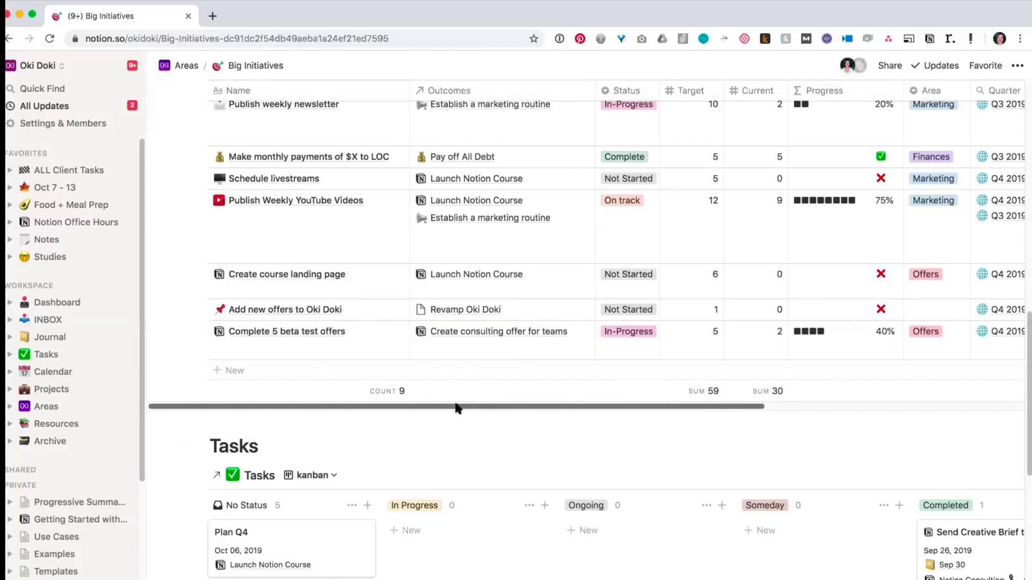
scroll(446, 419, "down", 1)
scroll(438, 430, "up", 3)
scroll(472, 360, "up", 3)
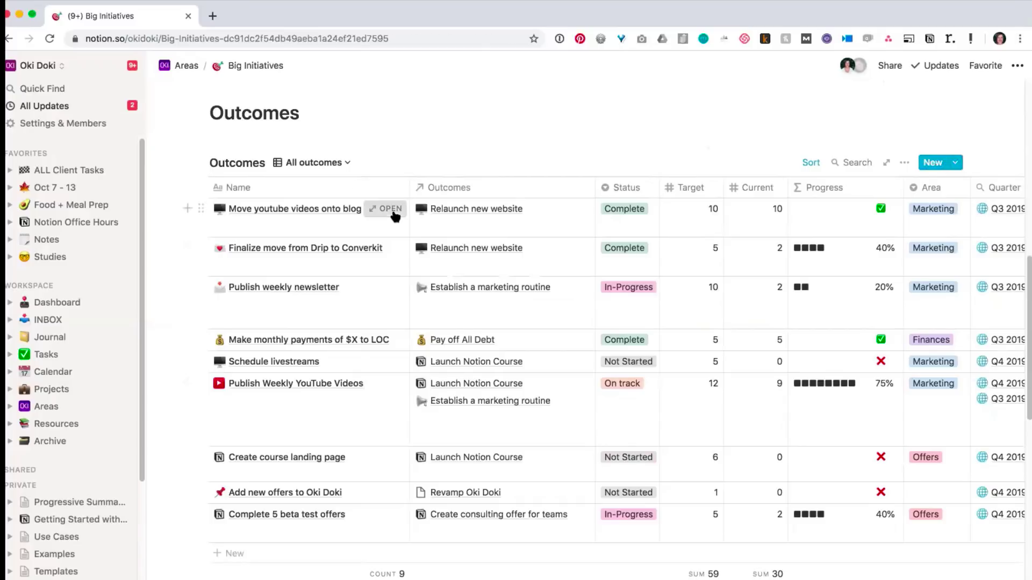
Step: Open the Move youtube videos onto blog outcome to inspect its properties and linked weeks, and close it
left_click(390, 209)
scroll(613, 376, "down", 1)
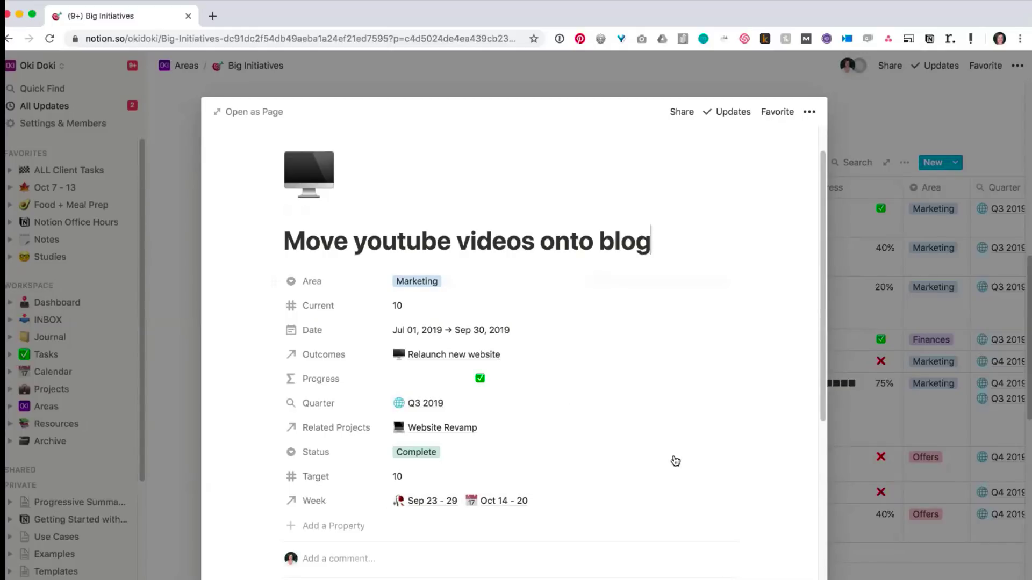
key("Escape")
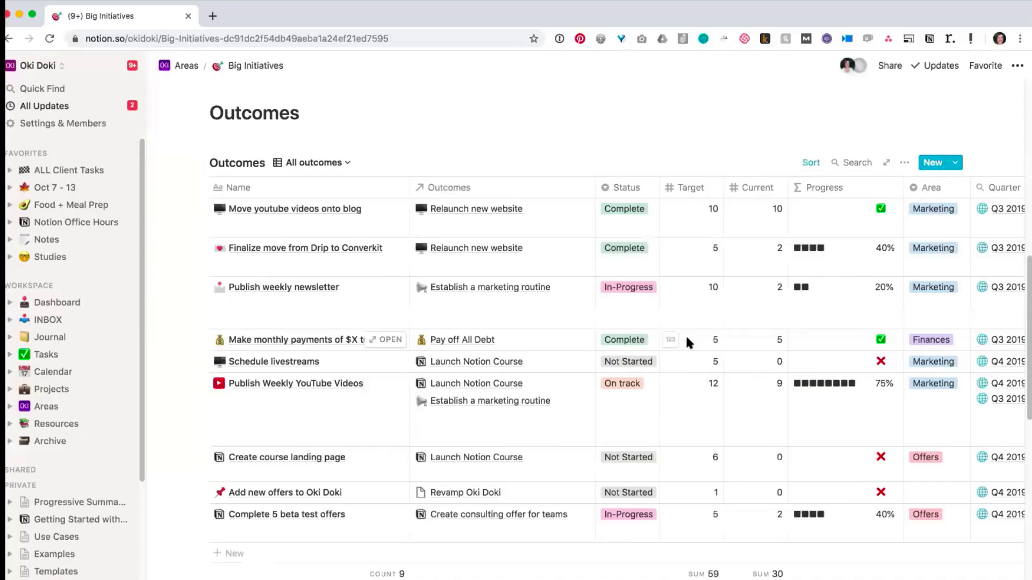
Step: Look over the Tasks kanban board below the Outcomes table and return to the BIG GOALS section
scroll(685, 334, "down", 4)
scroll(685, 334, "down", 3)
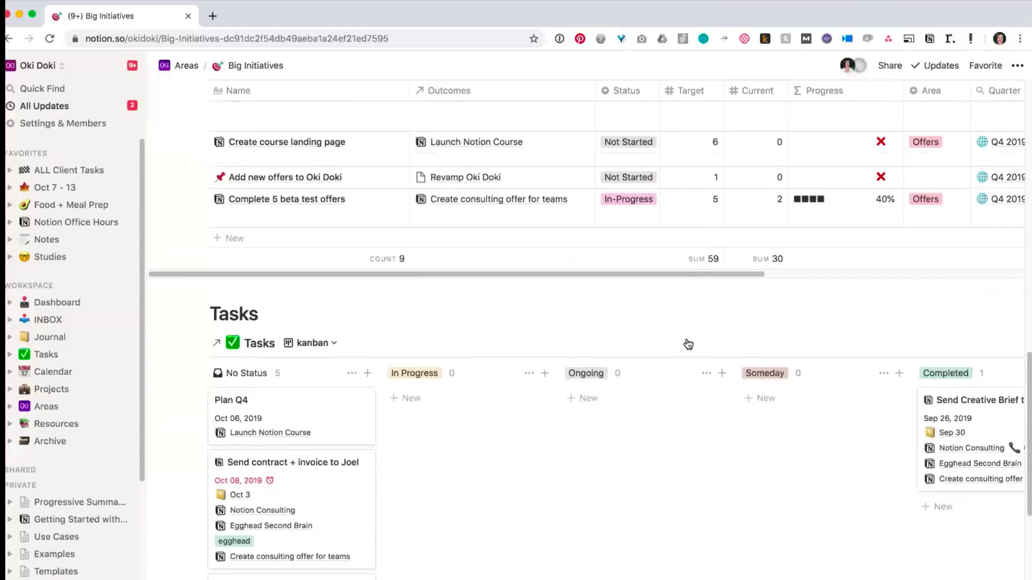
scroll(687, 339, "up", 8)
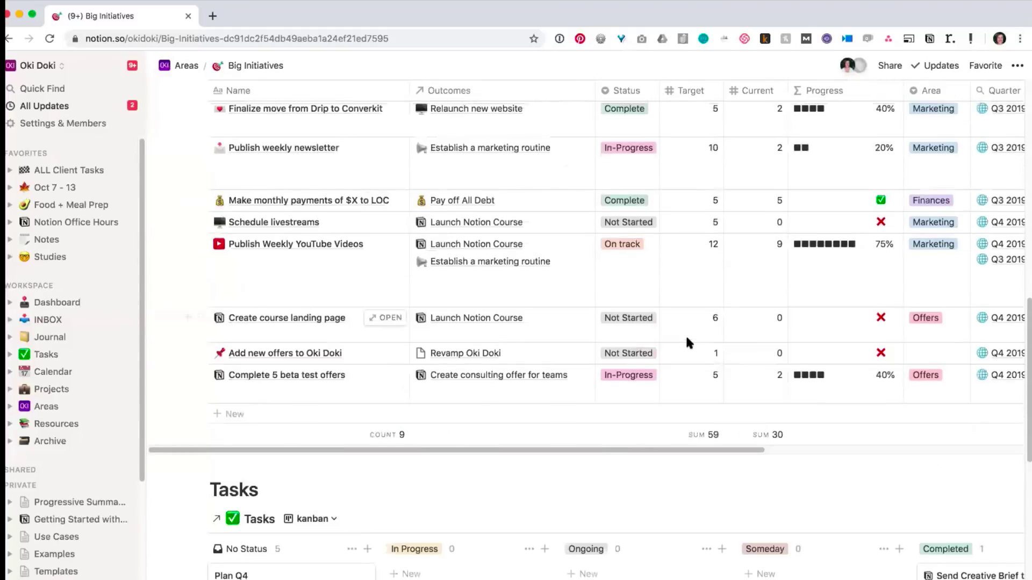
scroll(685, 335, "up", 3)
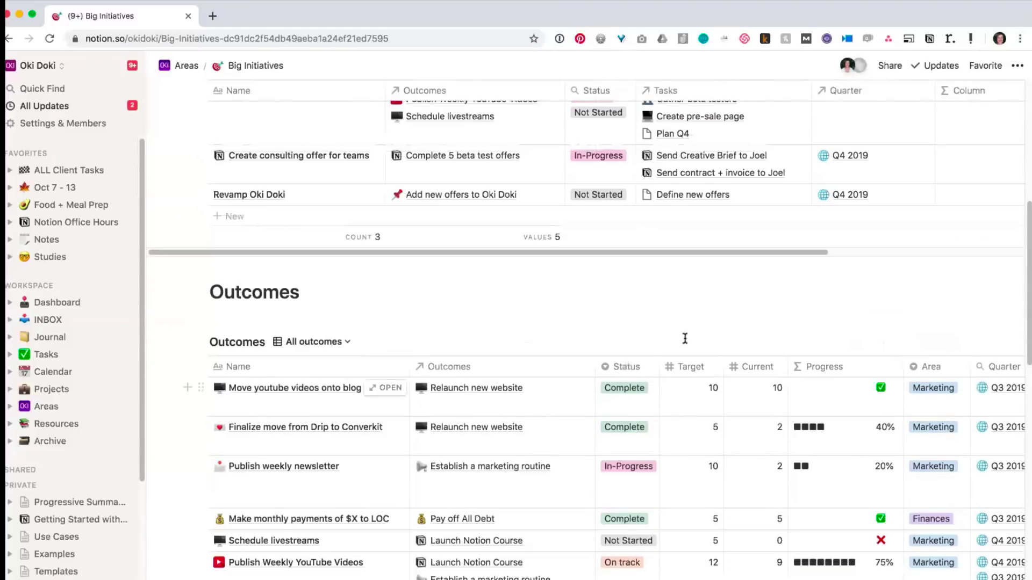
scroll(685, 339, "up", 2)
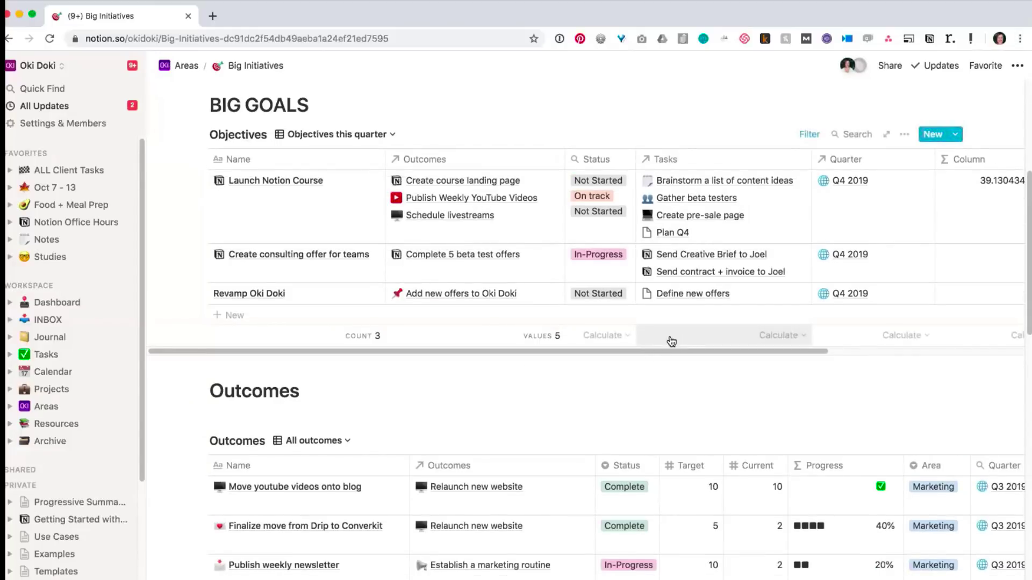
scroll(488, 382, "up", 1)
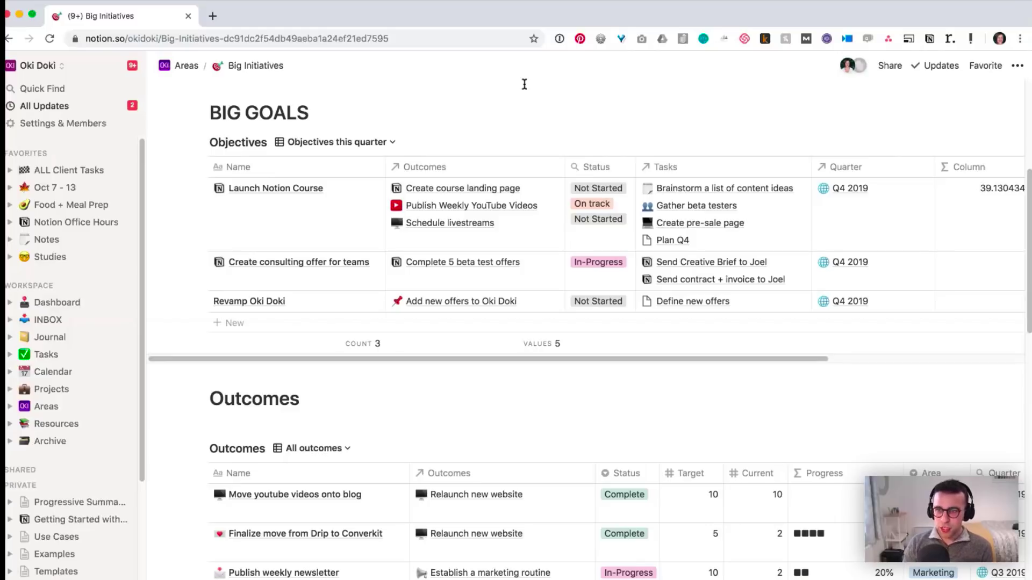
Step: Go to the Resources page and open its Notes database
scroll(443, 188, "up", 1)
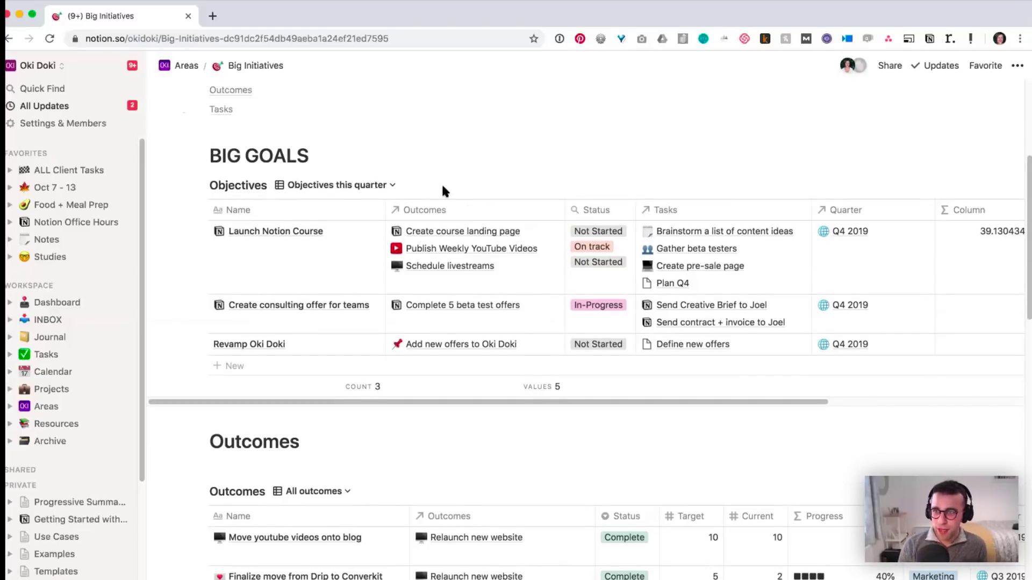
left_click(54, 426)
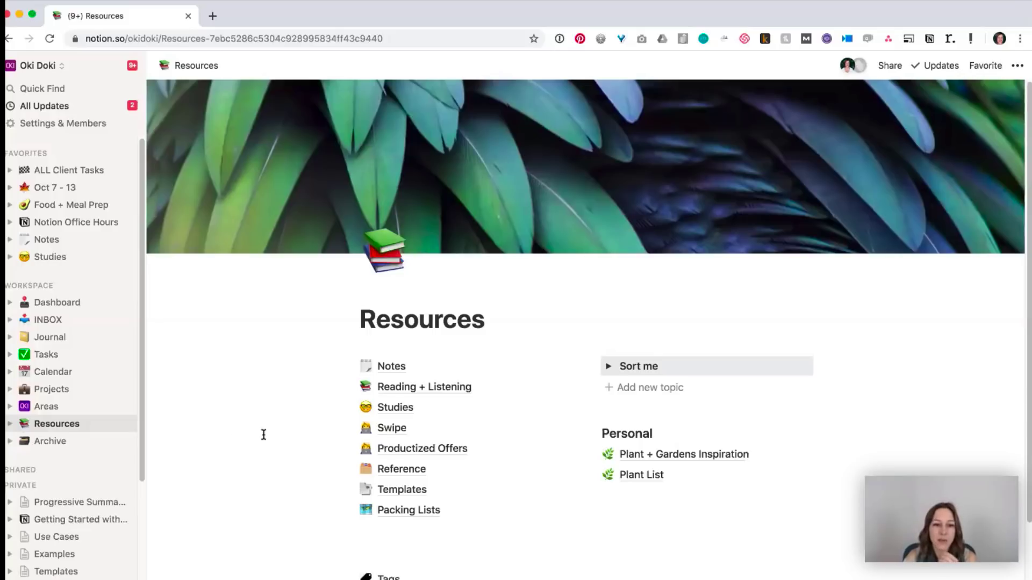
left_click(394, 370)
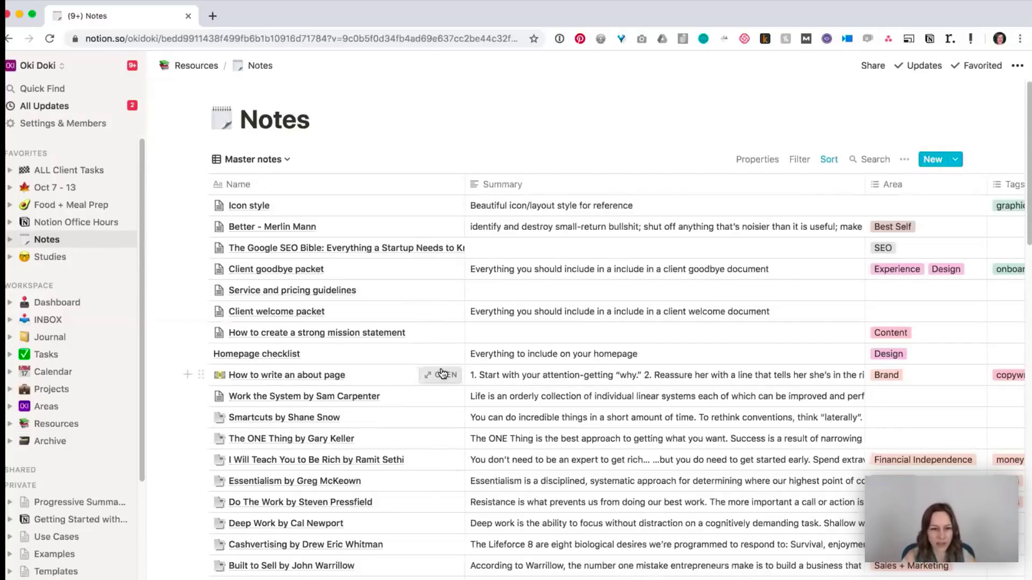
Step: Open the How to write an about page note and review its tags, URL, linked project and summary
left_click(441, 374)
scroll(721, 385, "down", 2)
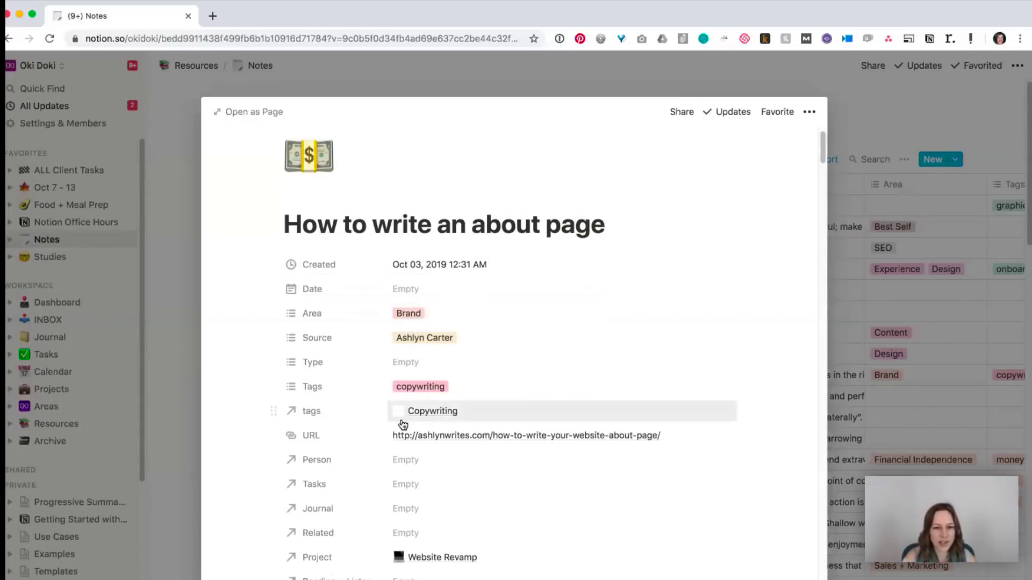
scroll(465, 454, "down", 5)
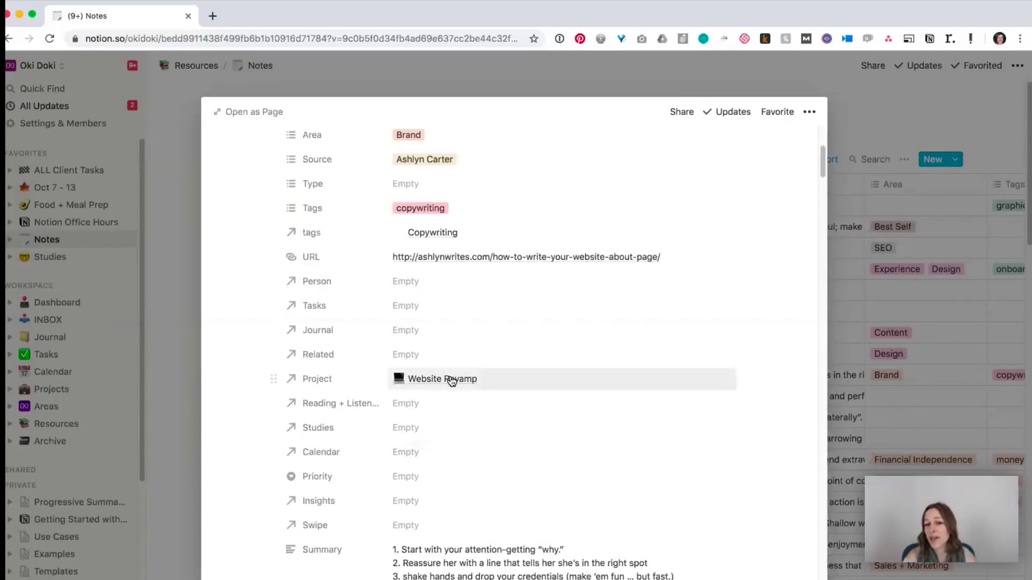
scroll(461, 399, "up", 2)
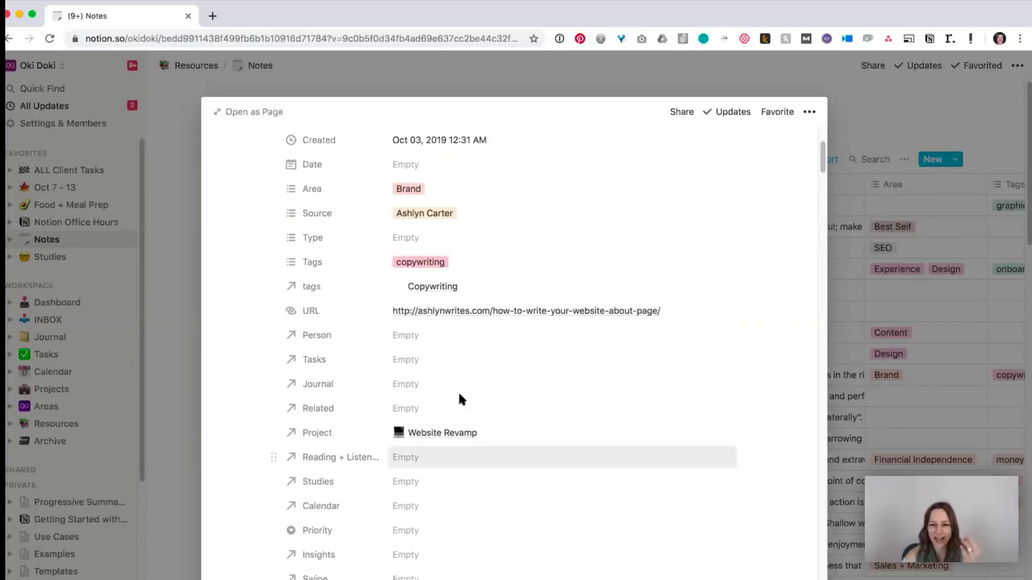
scroll(461, 399, "down", 1)
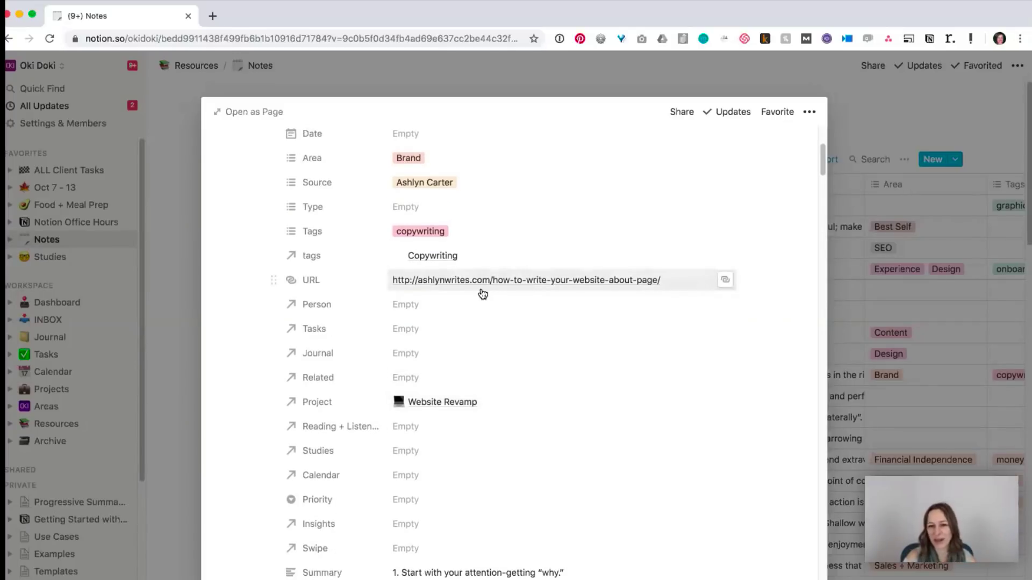
scroll(483, 293, "down", 5)
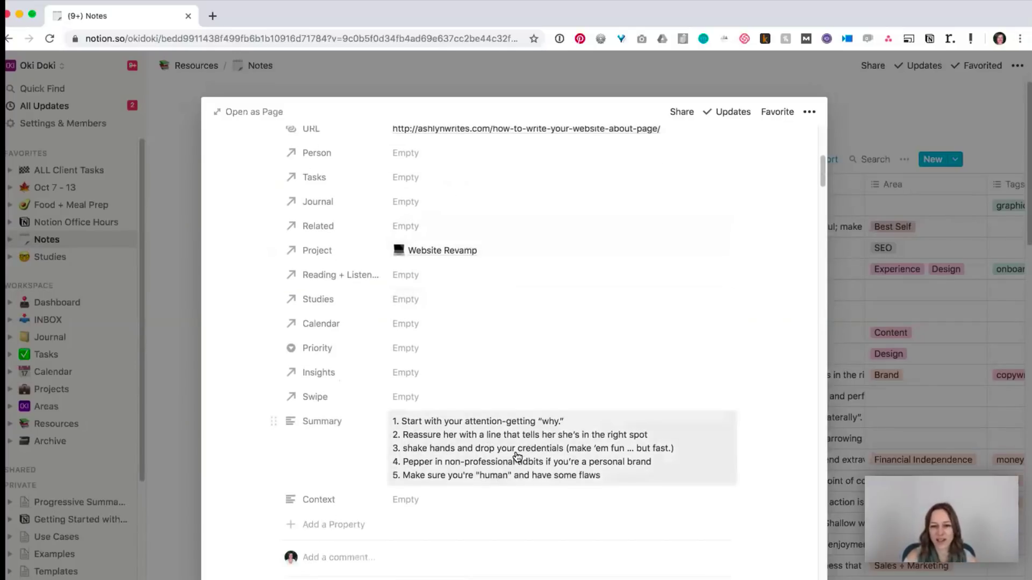
scroll(517, 456, "down", 1)
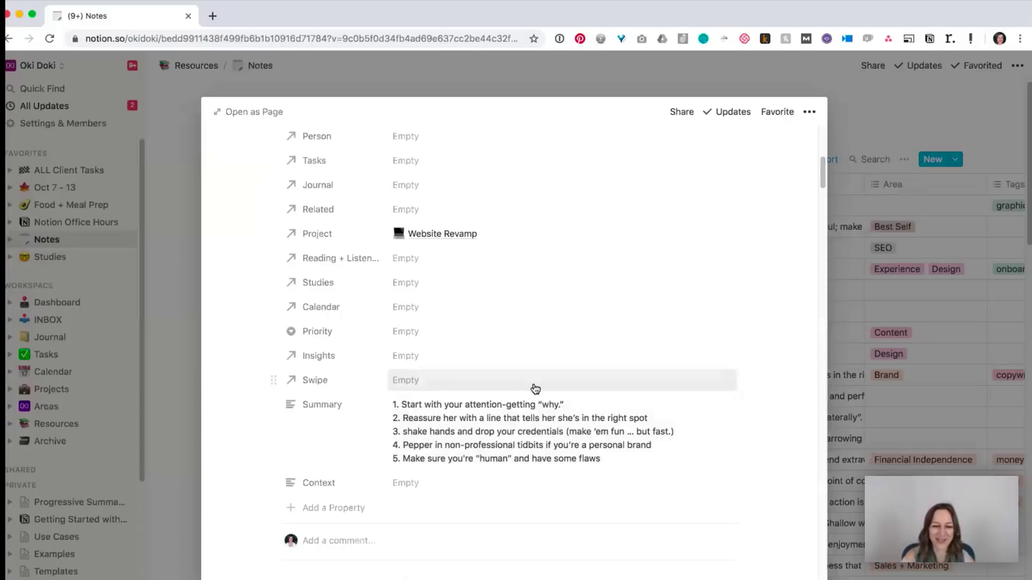
Step: Skim the article text saved in the about page note and return to its relation properties
scroll(535, 387, "down", 5)
scroll(536, 388, "down", 20)
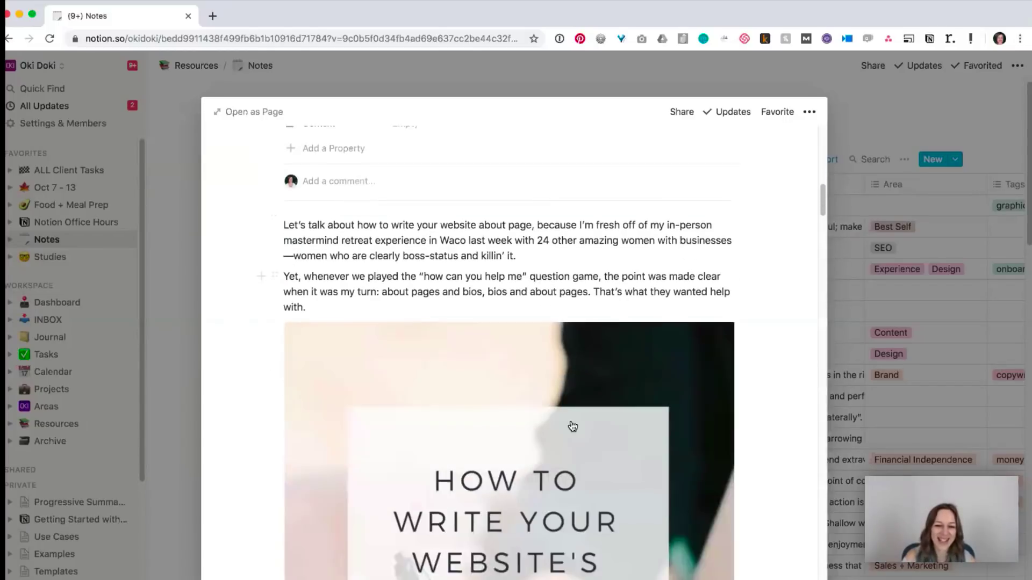
scroll(670, 465, "up", 20)
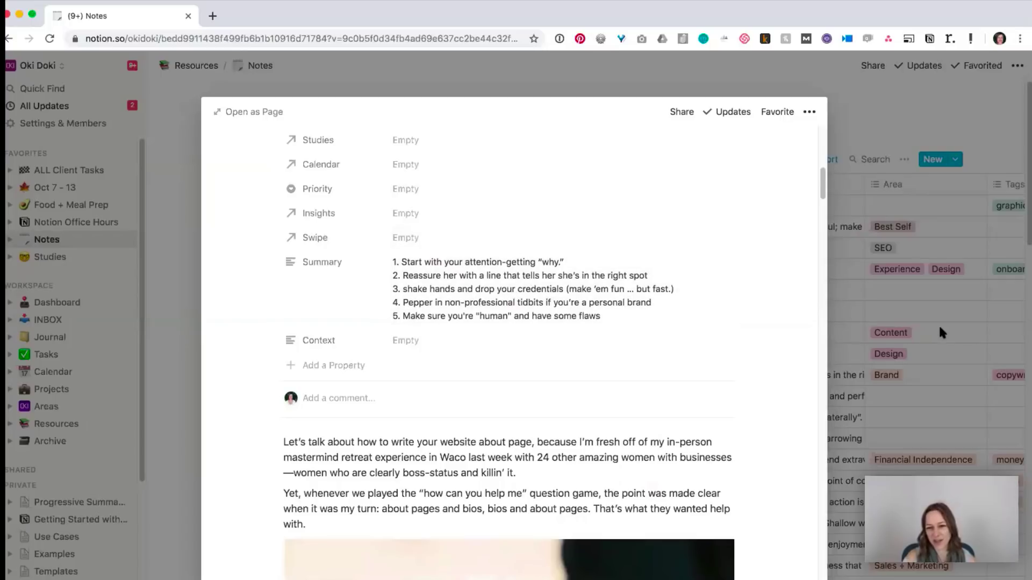
scroll(367, 237, "up", 3)
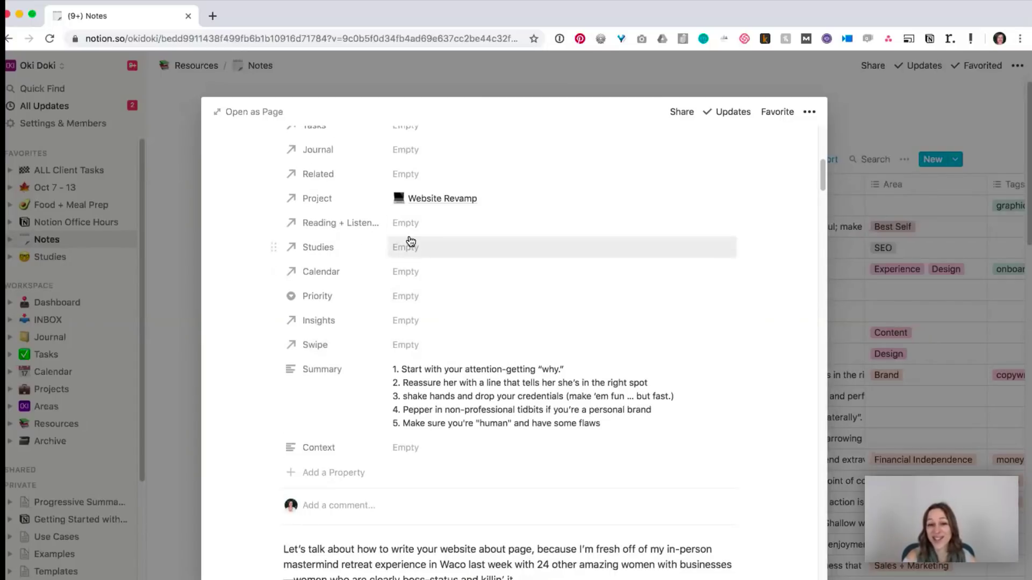
scroll(406, 247, "up", 5)
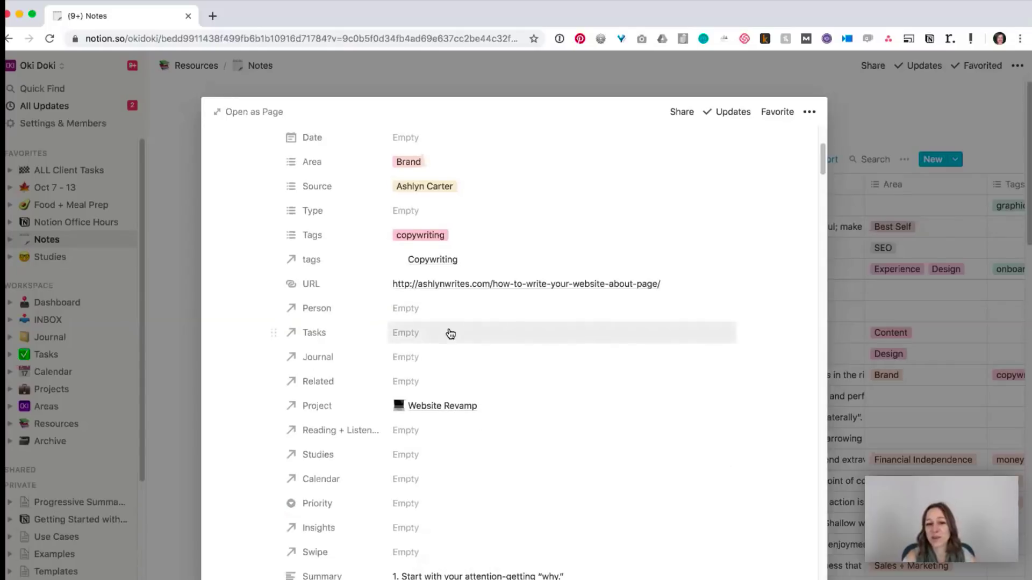
Step: Link the COPY SCHOOL course to the about page note through its Studies property
left_click(424, 457)
type("cop")
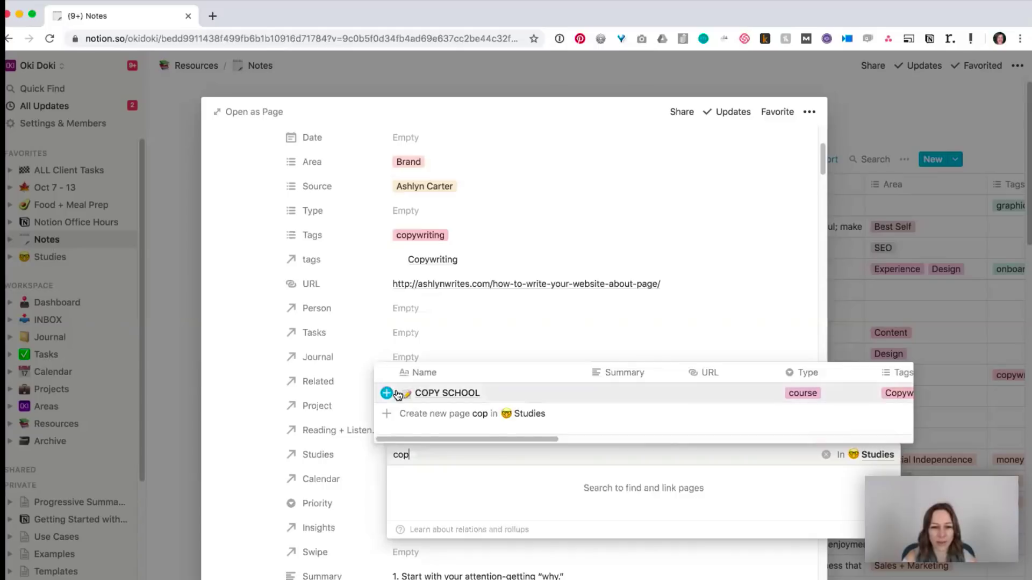
left_click(385, 395)
left_click(246, 418)
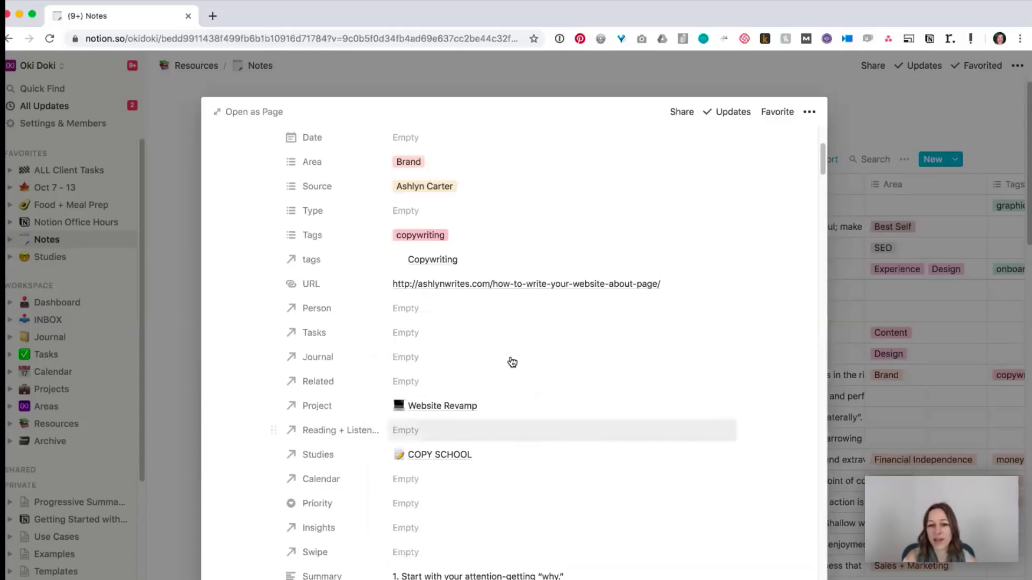
Step: Open the linked COPY SCHOOL page, review its related notes, course properties and exploratory questions, and close it
left_click(453, 462)
left_click(447, 492)
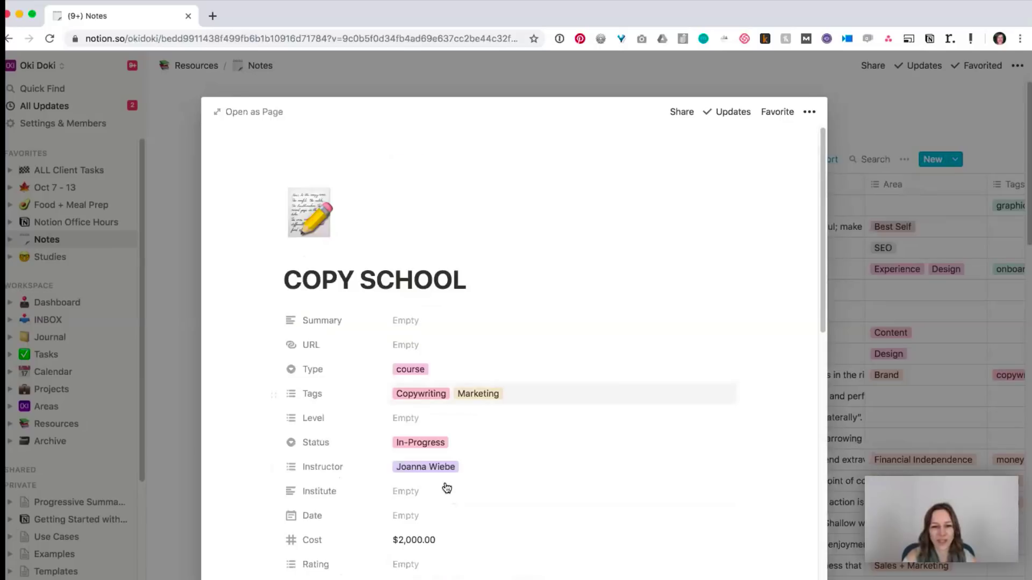
scroll(461, 364, "down", 5)
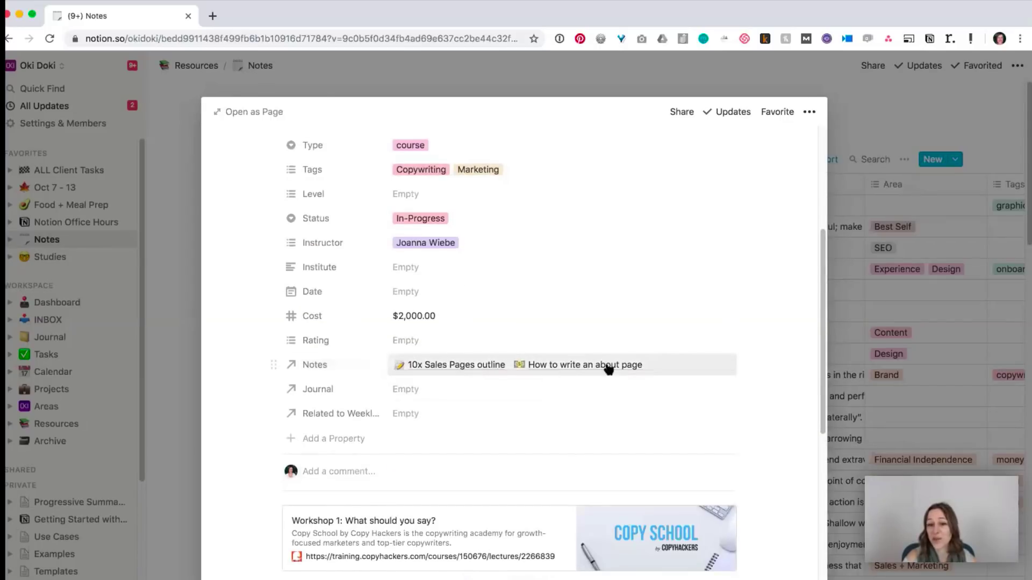
scroll(698, 352, "up", 2)
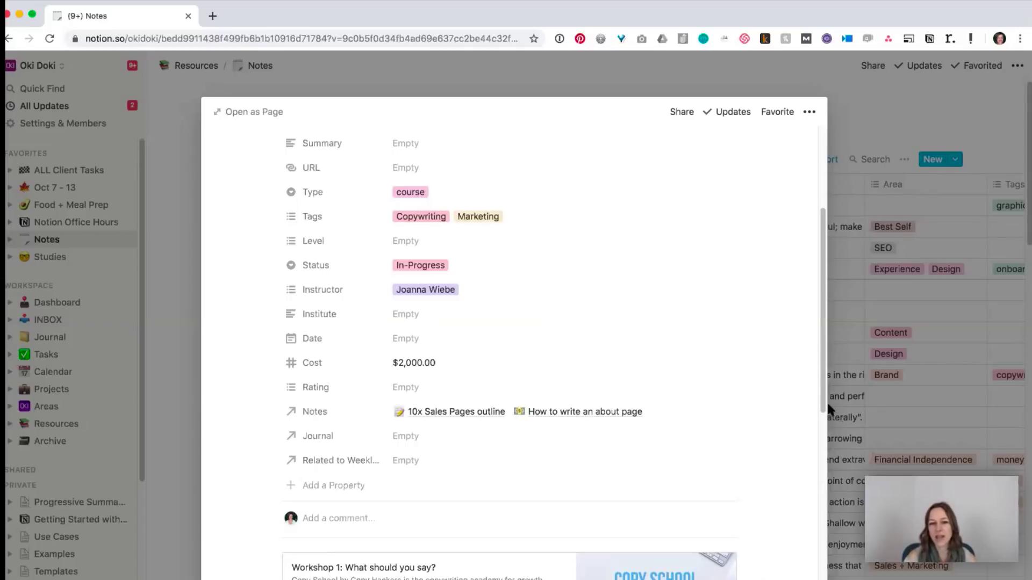
scroll(692, 410, "up", 3)
scroll(692, 410, "down", 3)
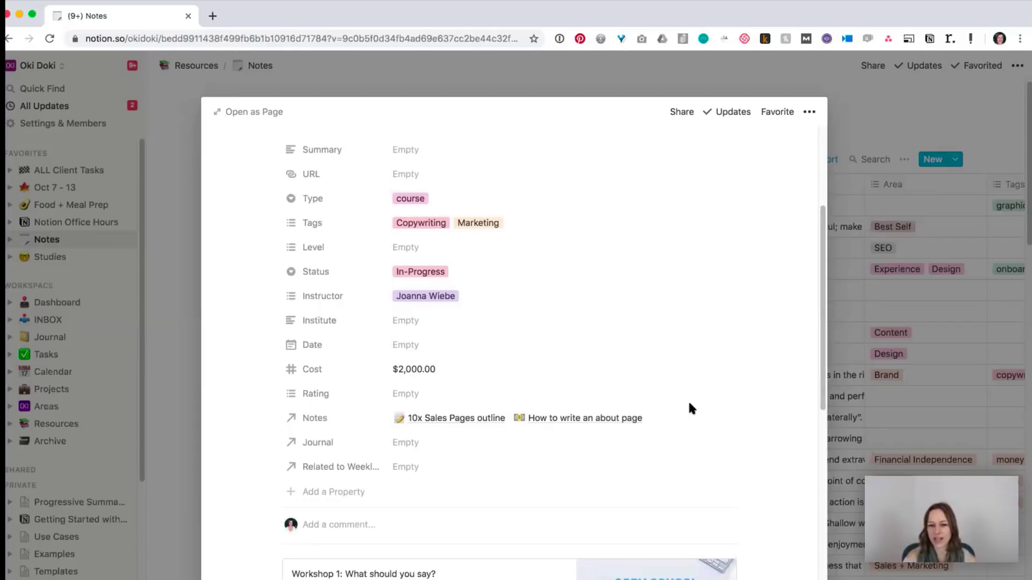
scroll(690, 404, "down", 2)
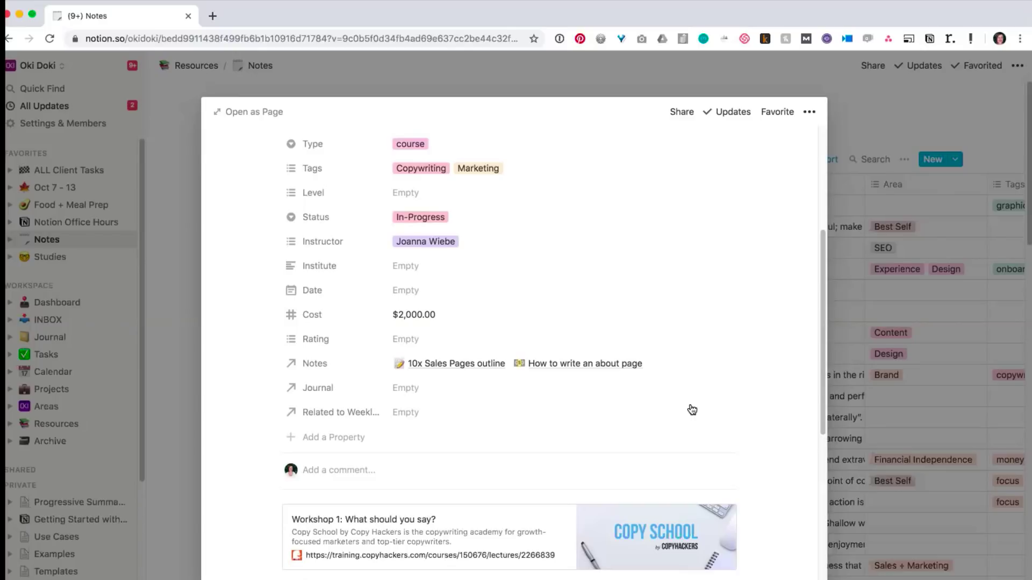
scroll(692, 410, "down", 12)
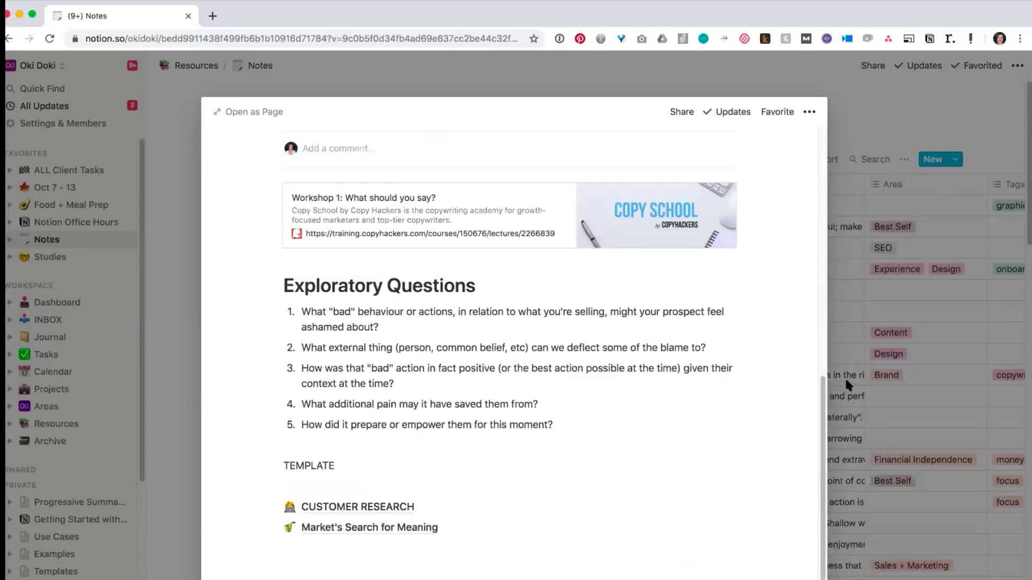
key("Escape")
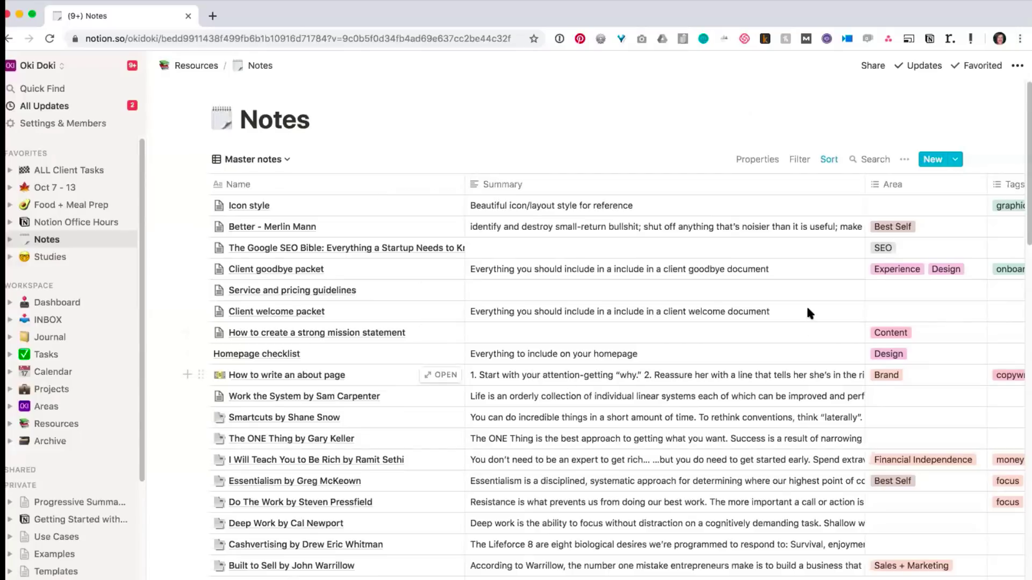
Step: Review the available views, entries and relation columns of the Notes database, and return to the Resources page
left_click(286, 160)
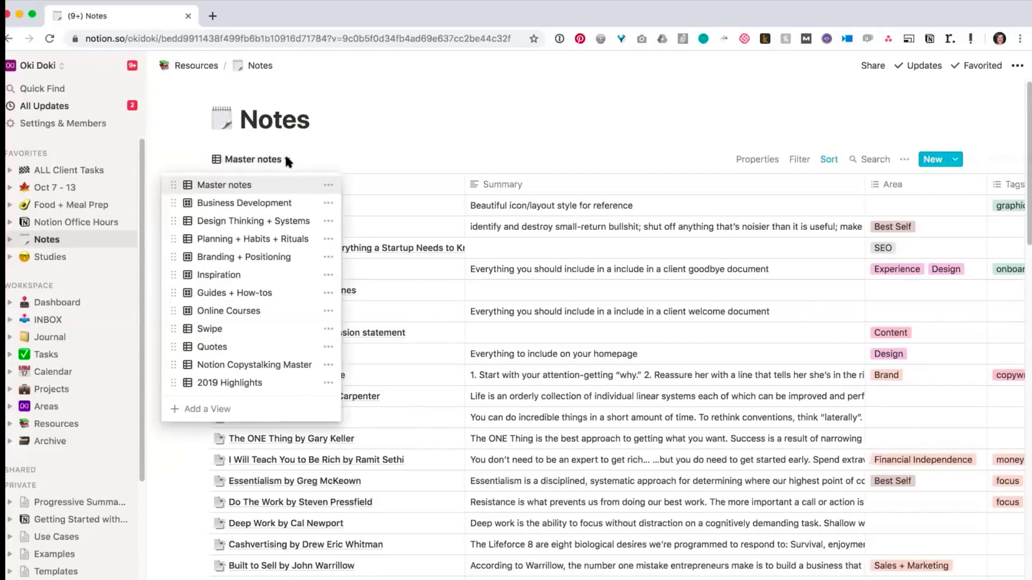
left_click(592, 146)
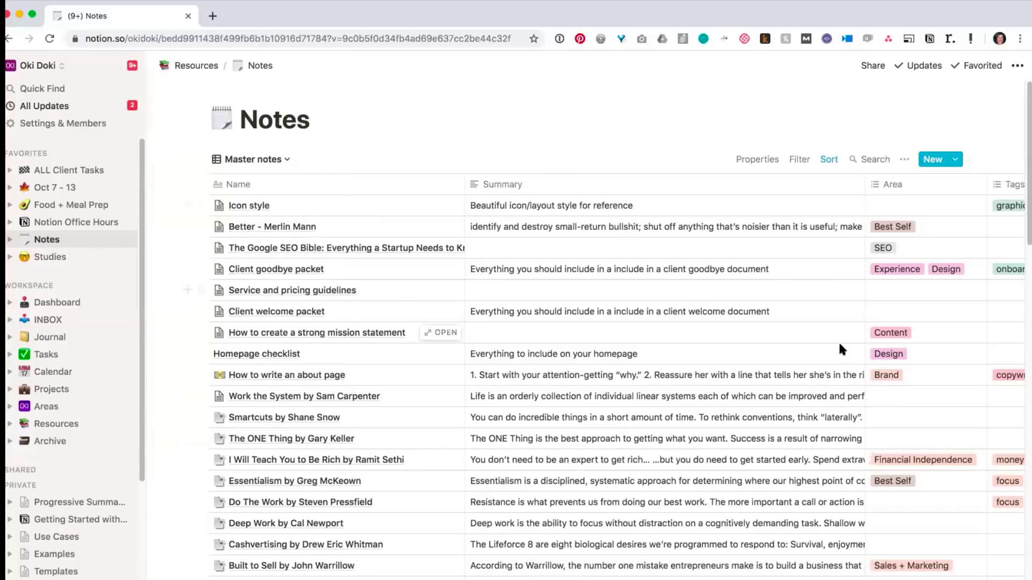
scroll(839, 341, "down", 1)
scroll(840, 344, "down", 5)
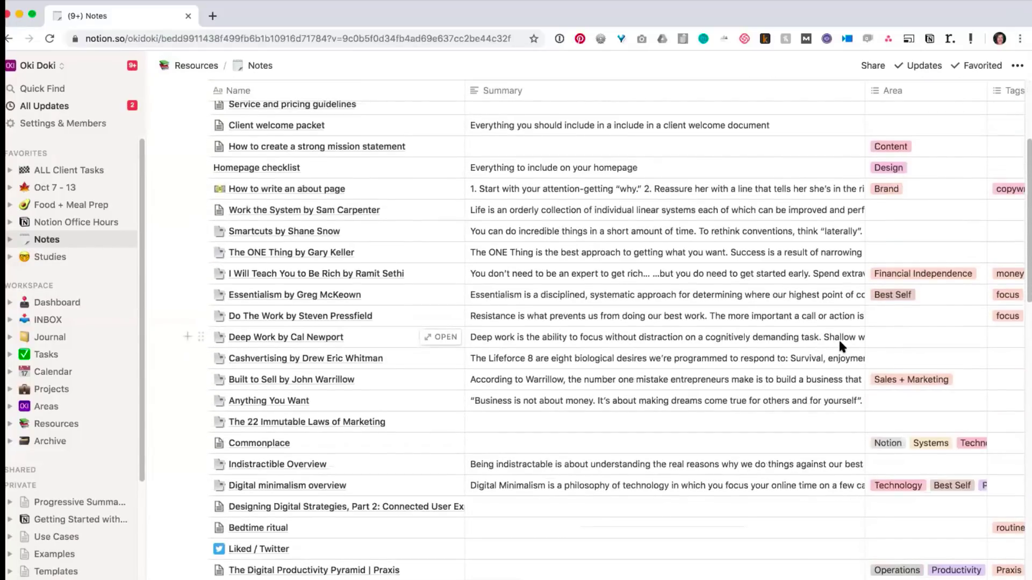
scroll(843, 346, "up", 5)
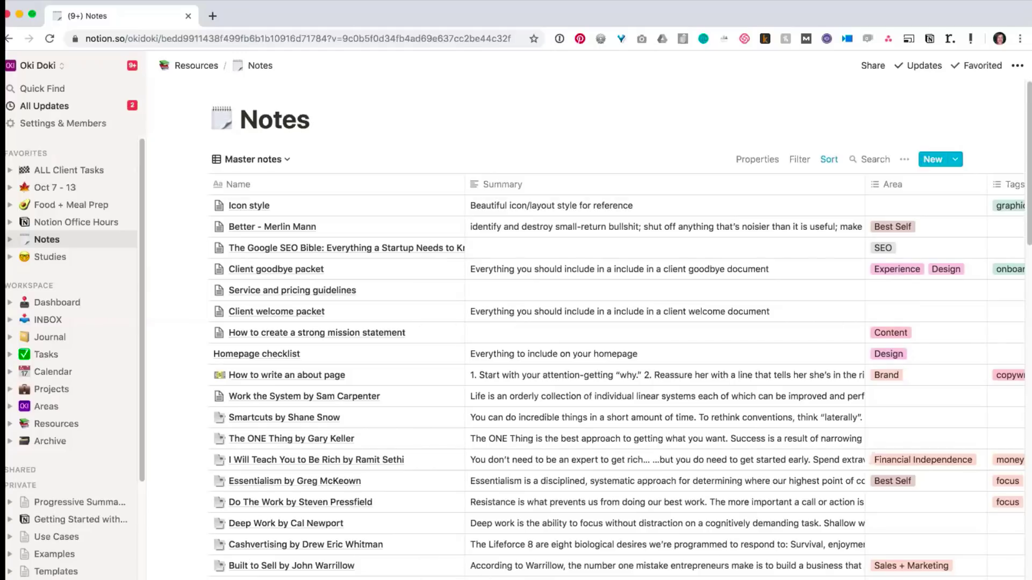
scroll(585, 374, "right", 10)
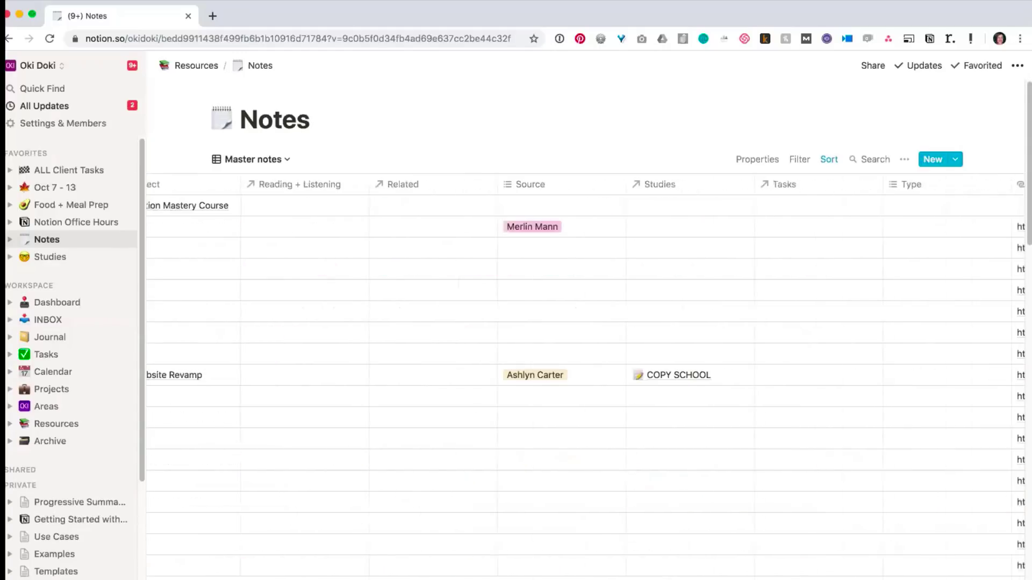
scroll(585, 375, "left", 10)
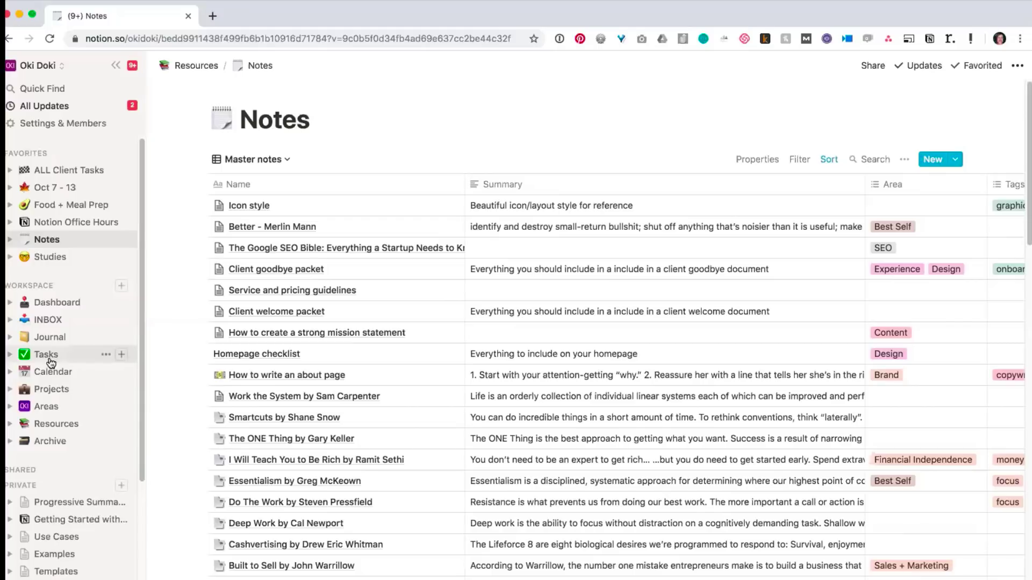
left_click(62, 424)
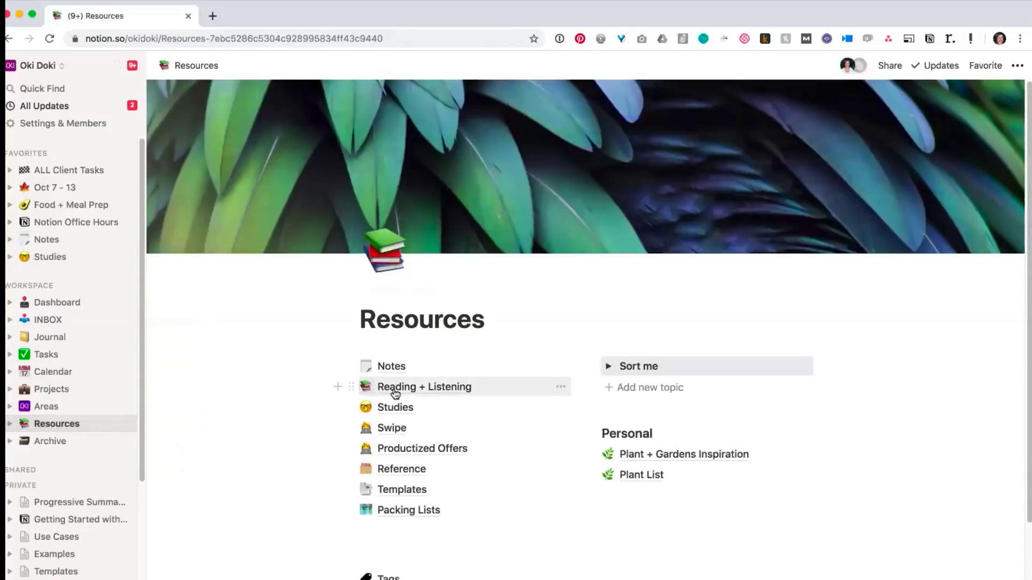
Step: Create a Calendar entry from the Youtube template and title it "Make this video"
left_click(49, 373)
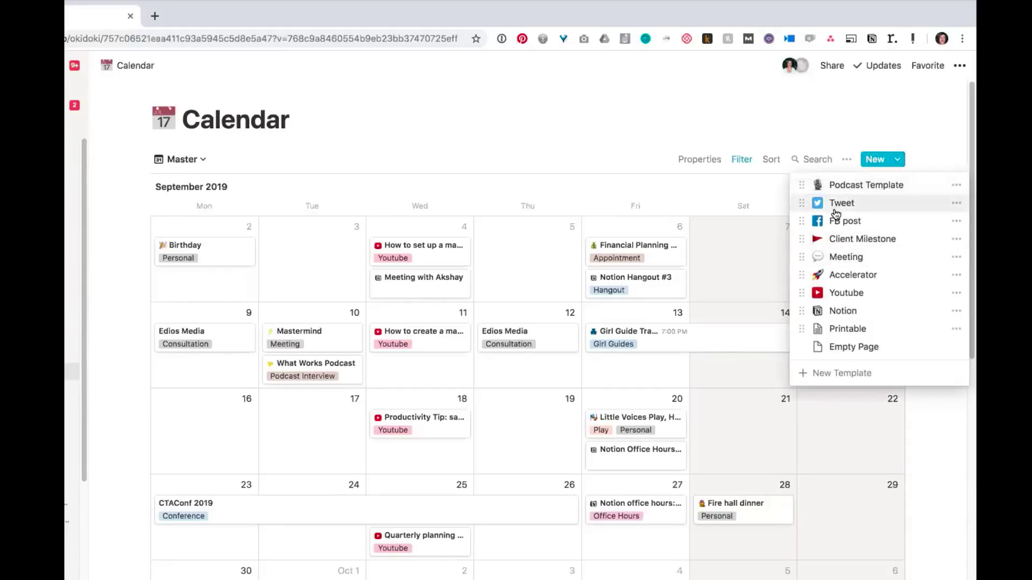
left_click(846, 292)
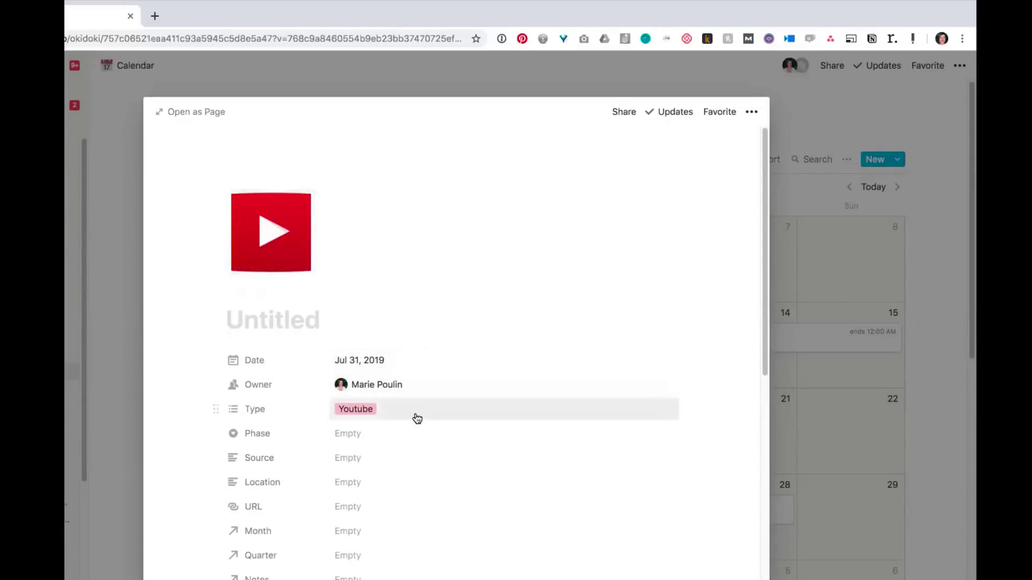
scroll(411, 413, "down", 2)
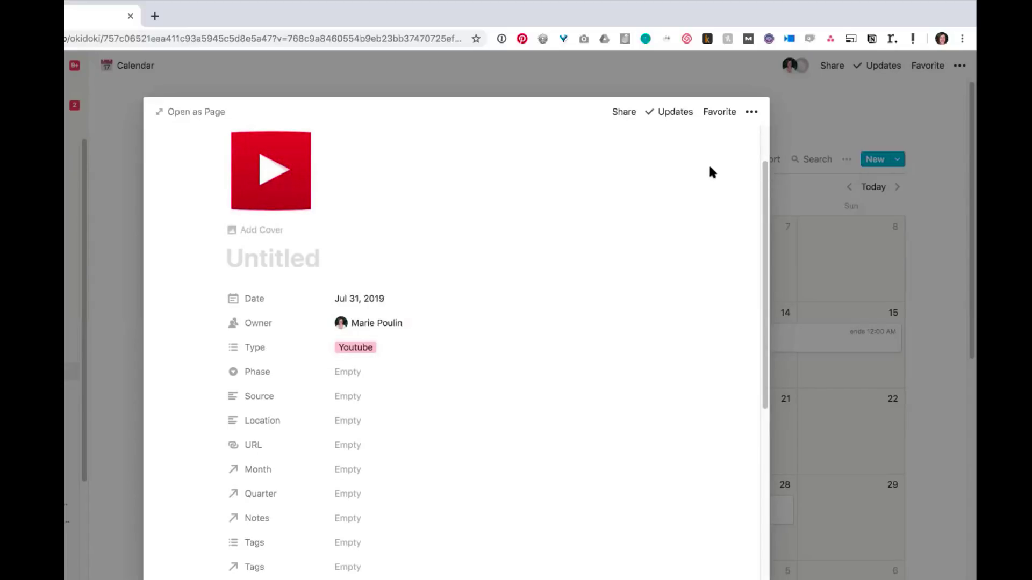
type("Make this vi")
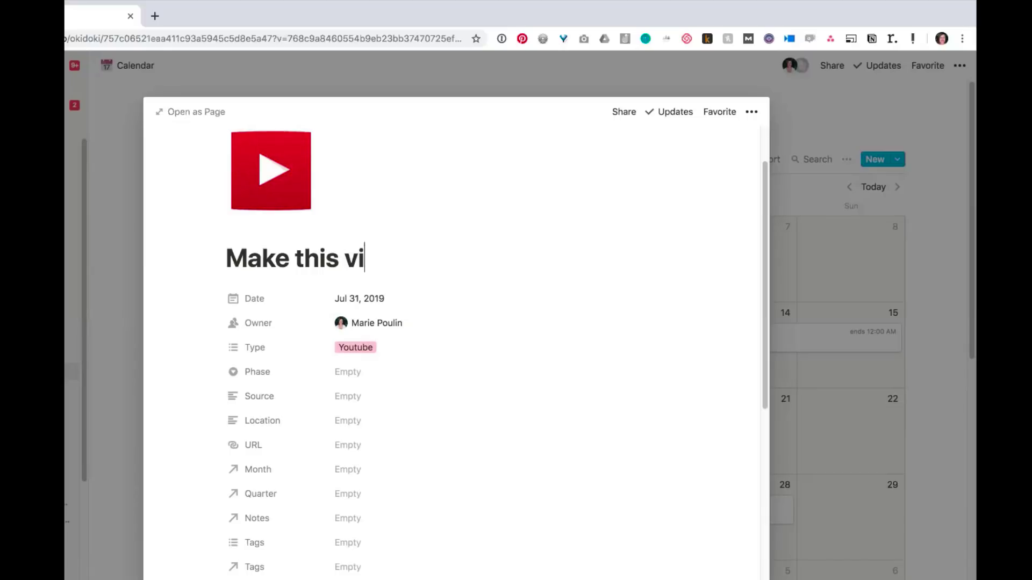
type("deo")
Step: Set the date of the "Make this video" entry to October 9, 2019, check its remaining properties, and close it
left_click(377, 298)
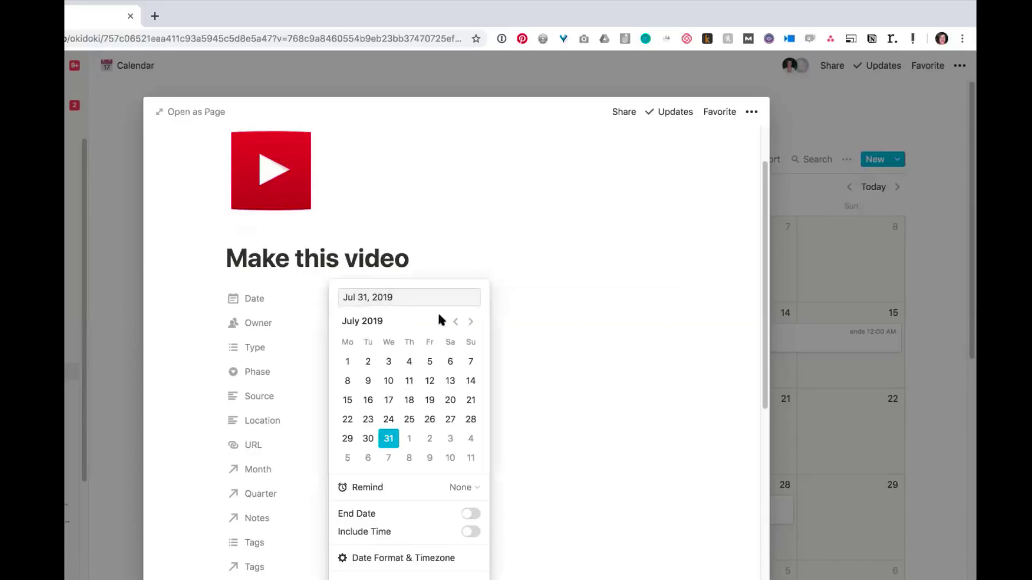
double_click(472, 322)
left_click(472, 323)
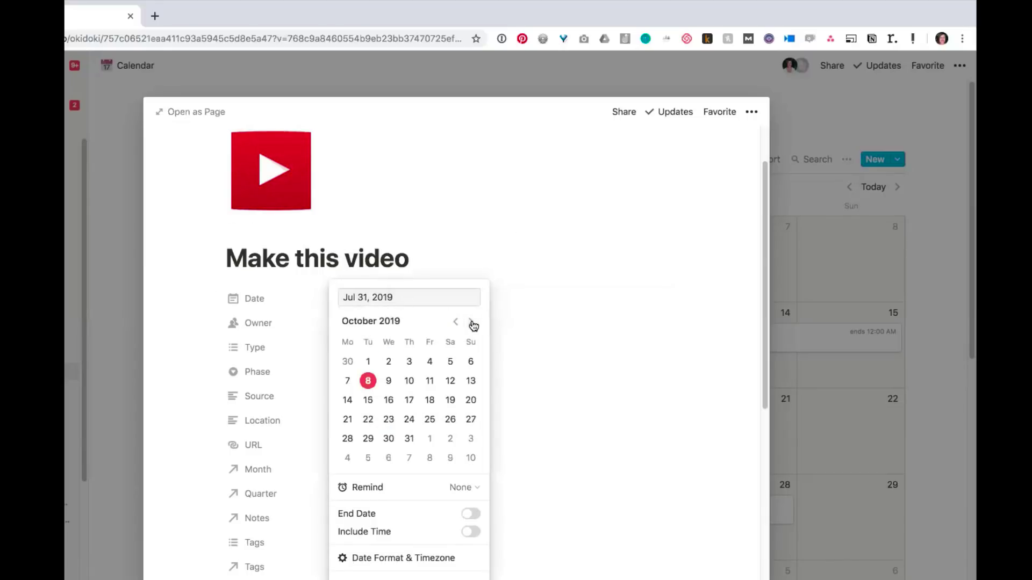
left_click(388, 382)
left_click(582, 373)
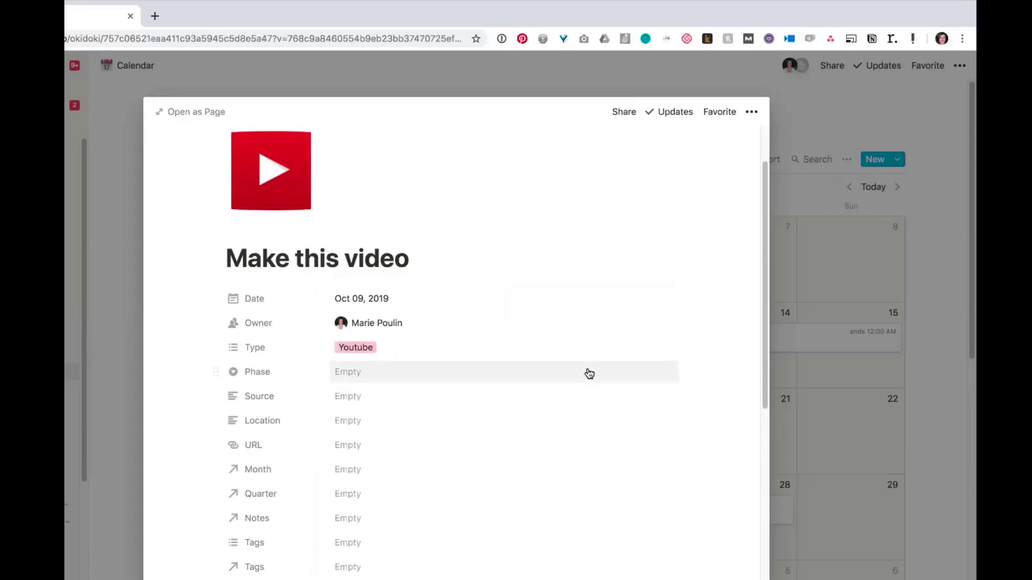
scroll(579, 373, "down", 5)
scroll(500, 414, "up", 2)
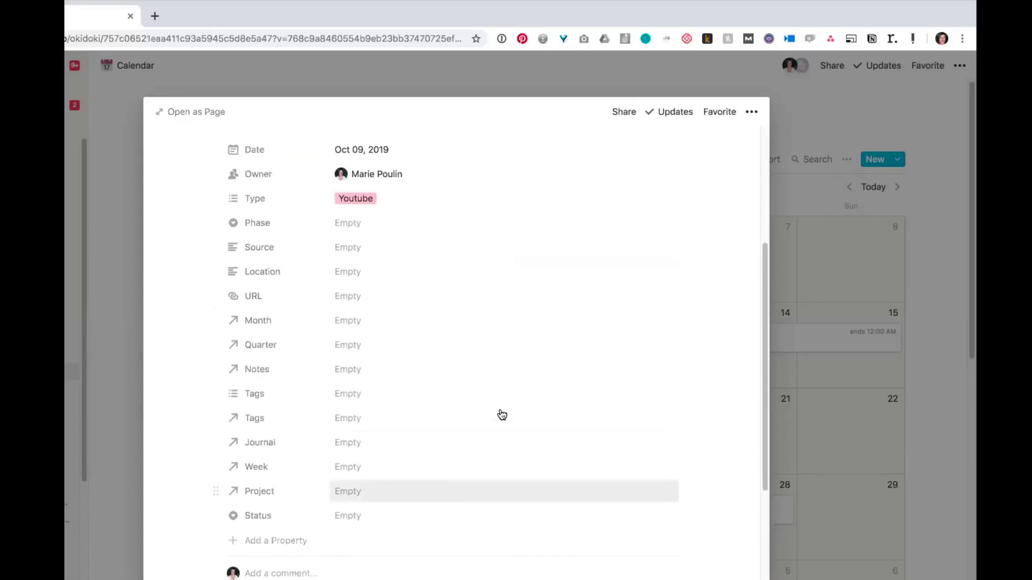
scroll(477, 422, "down", 4)
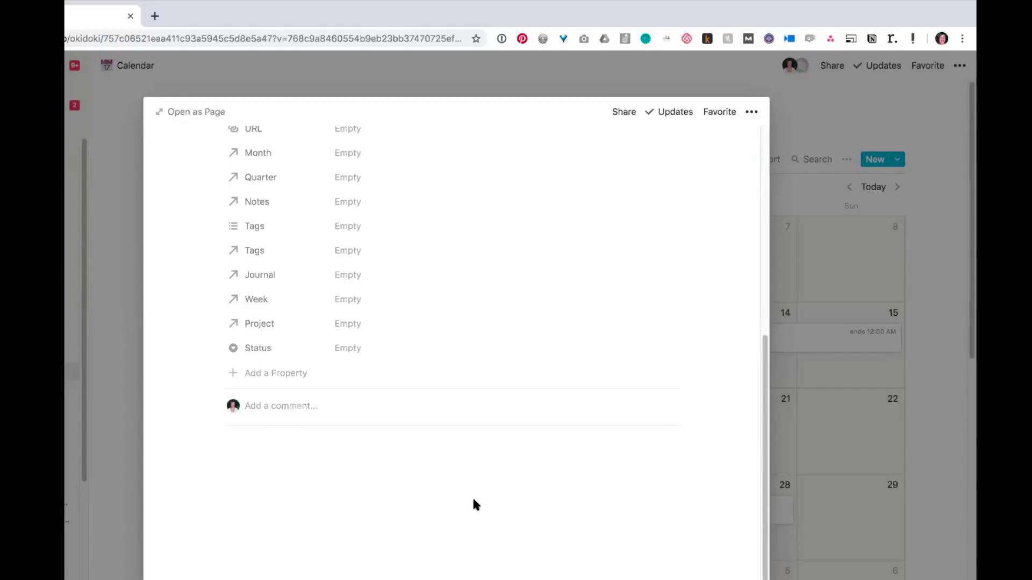
left_click(849, 278)
Step: Create an untitled Calendar entry from the Podcast Template, look through its empty properties, and close it
left_click(897, 160)
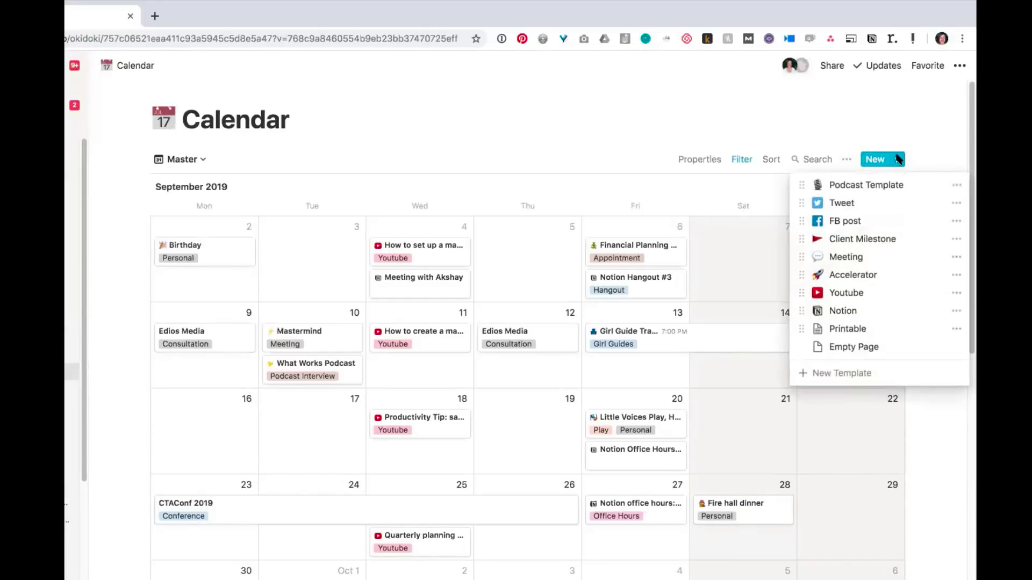
left_click(842, 186)
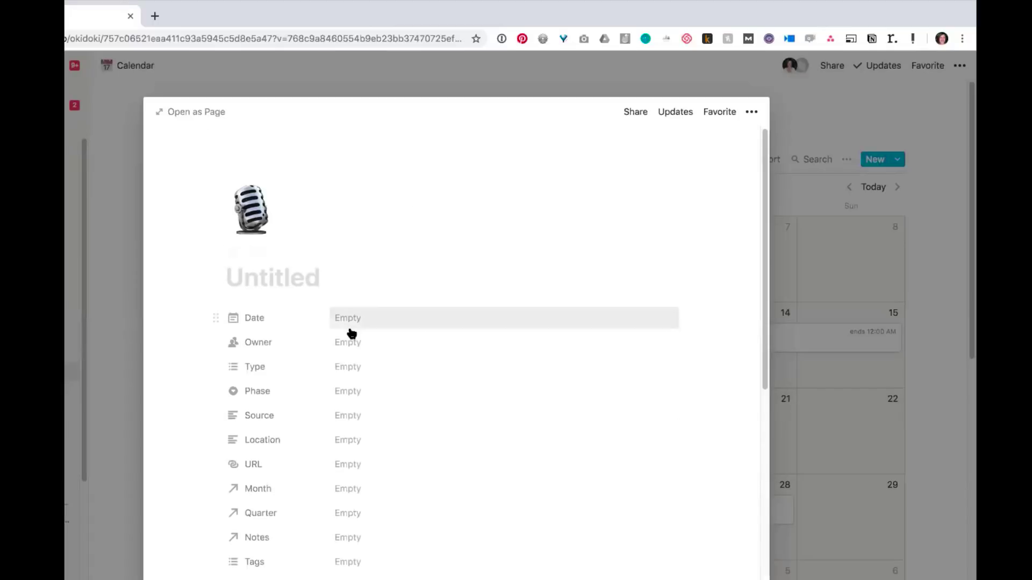
scroll(391, 333, "down", 5)
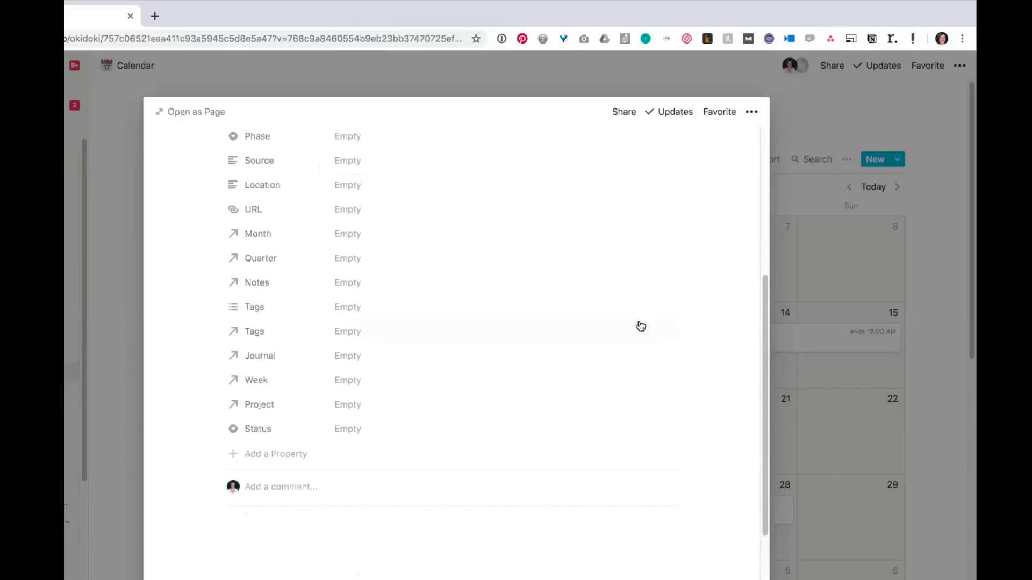
left_click(811, 239)
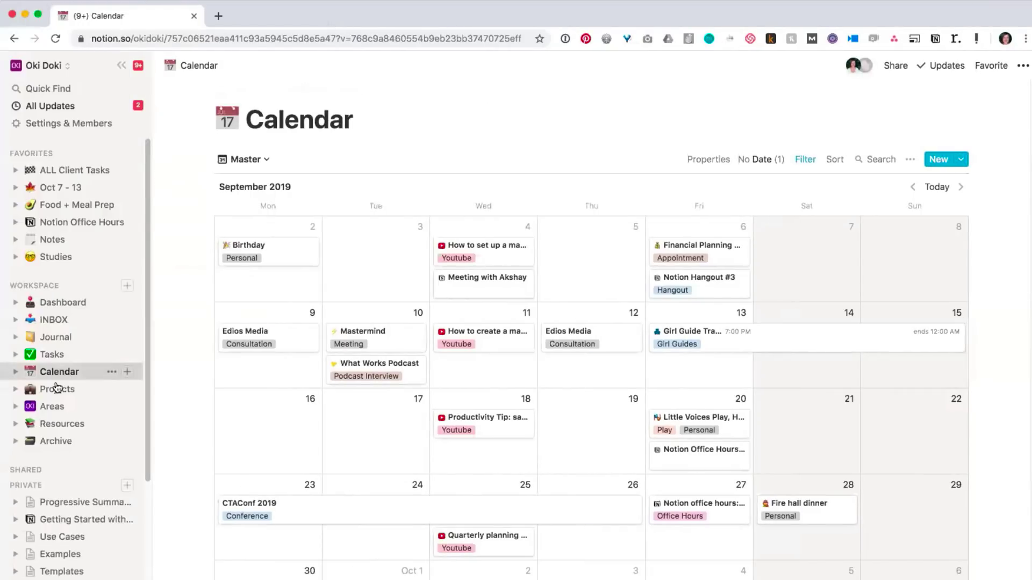
Step: Open the Swipe database from Resources and view its Online Courses gallery followed by its Notion gallery
left_click(61, 424)
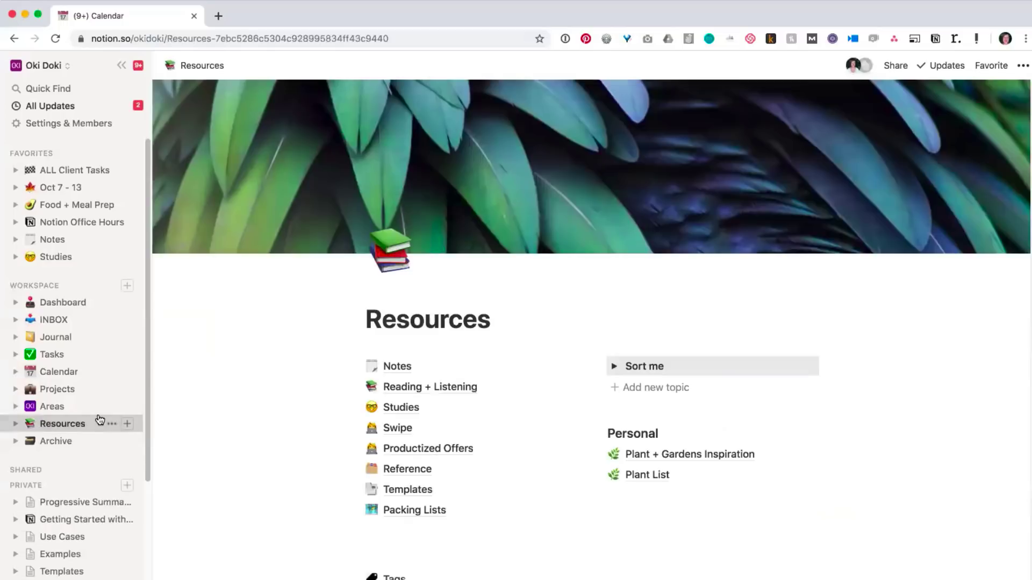
left_click(398, 429)
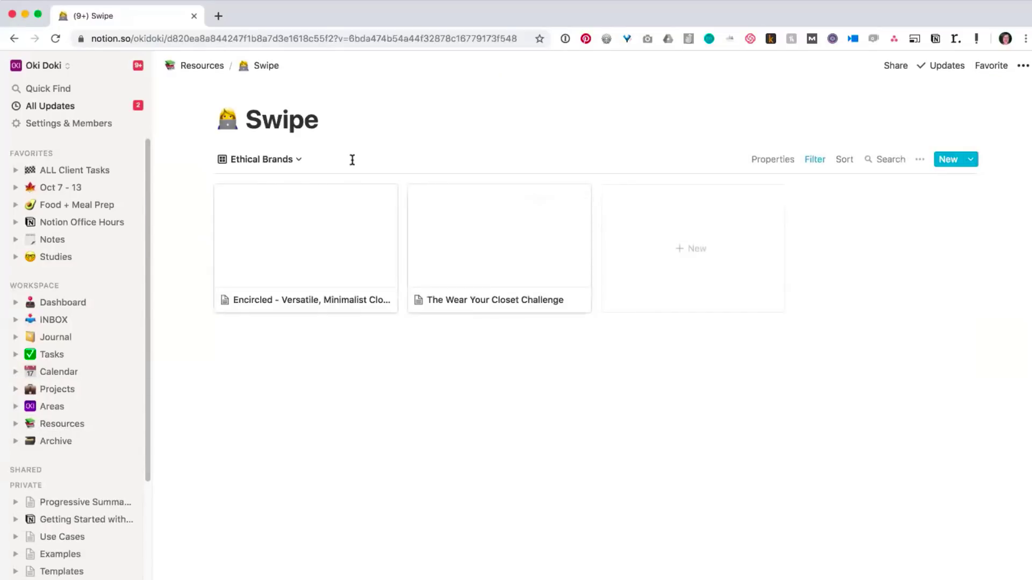
left_click(283, 162)
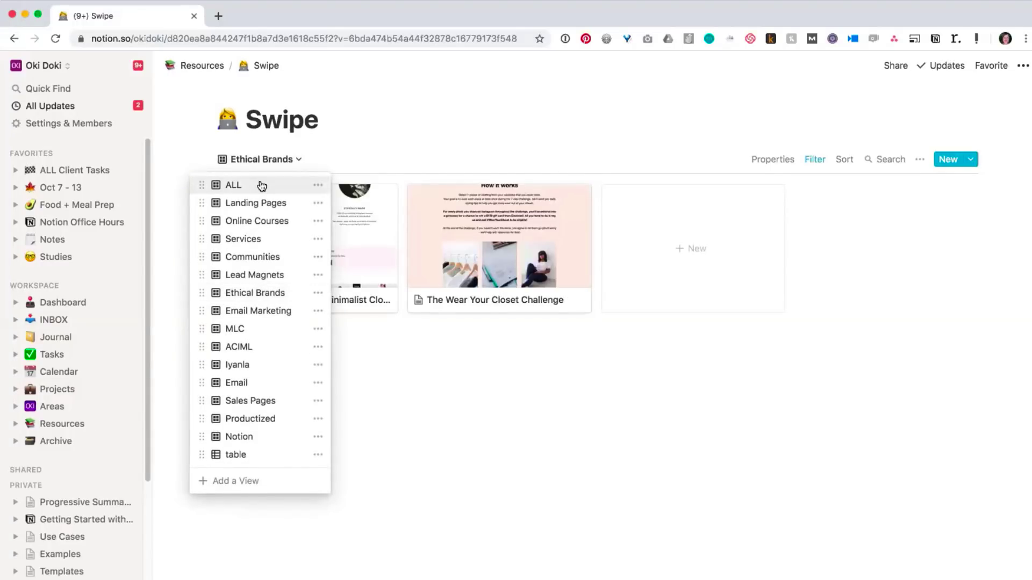
left_click(275, 226)
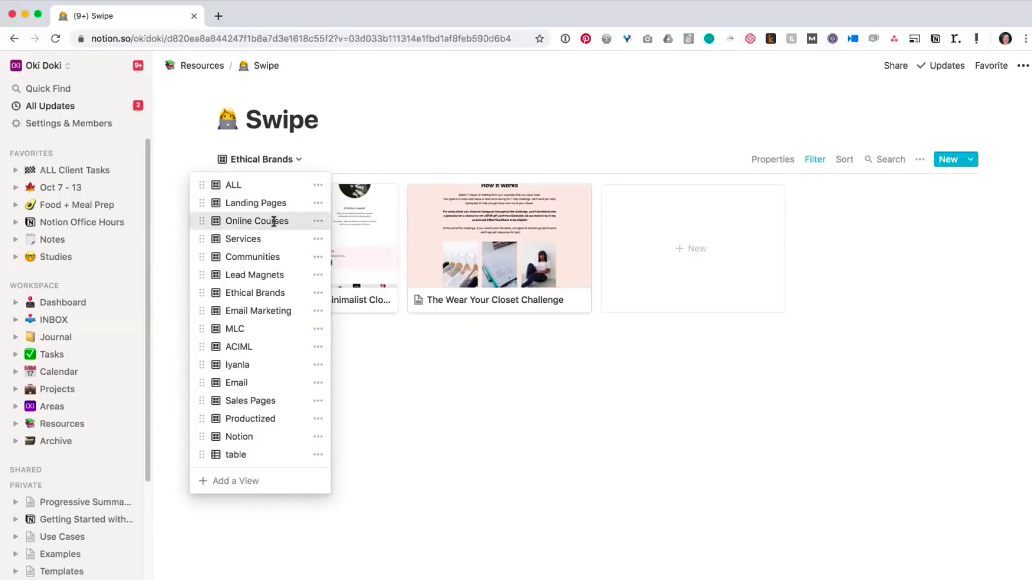
left_click(293, 160)
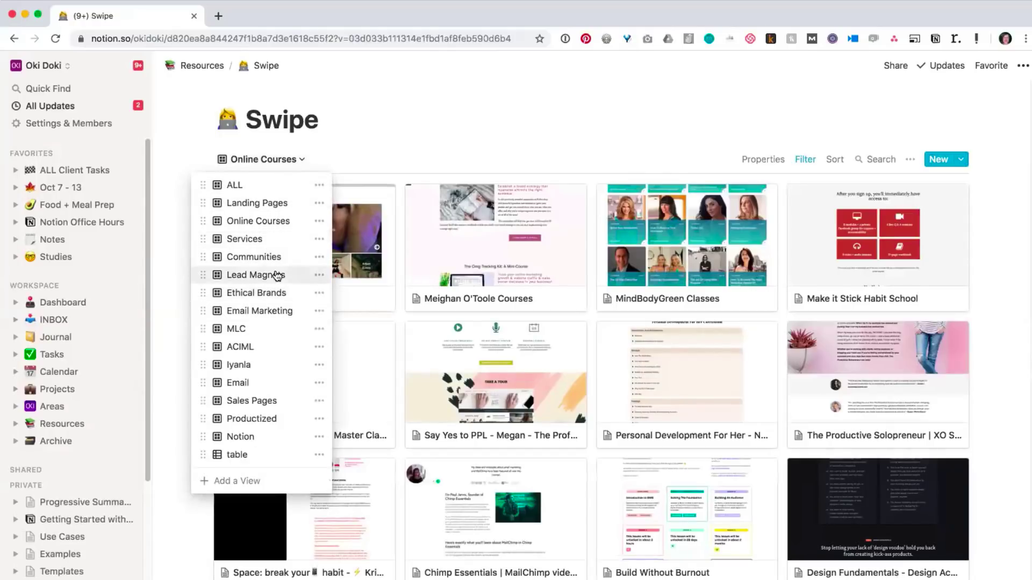
left_click(254, 438)
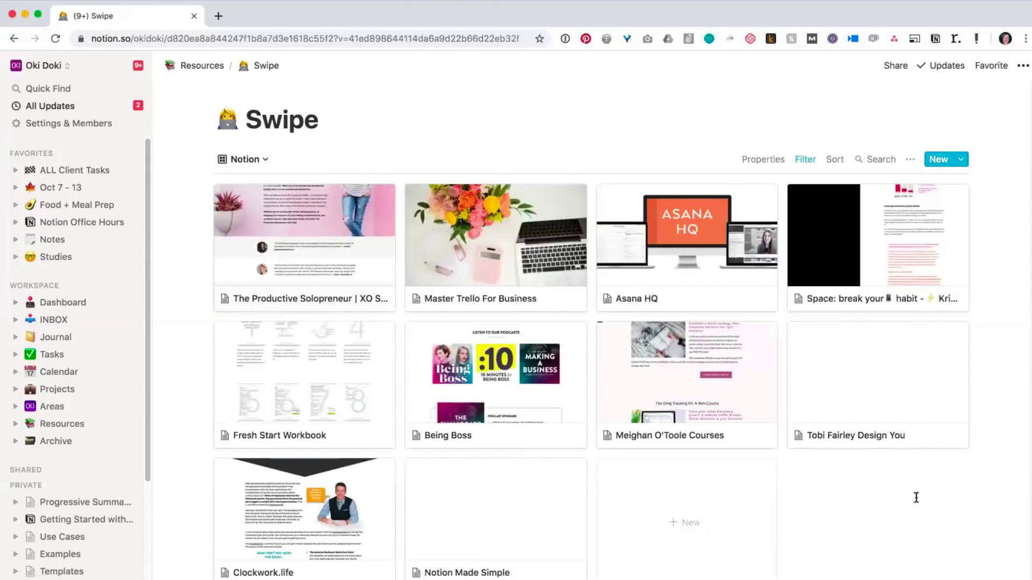
Step: Open the Notion Made Simple entry, review its properties and saved page content, and close it
left_click(514, 532)
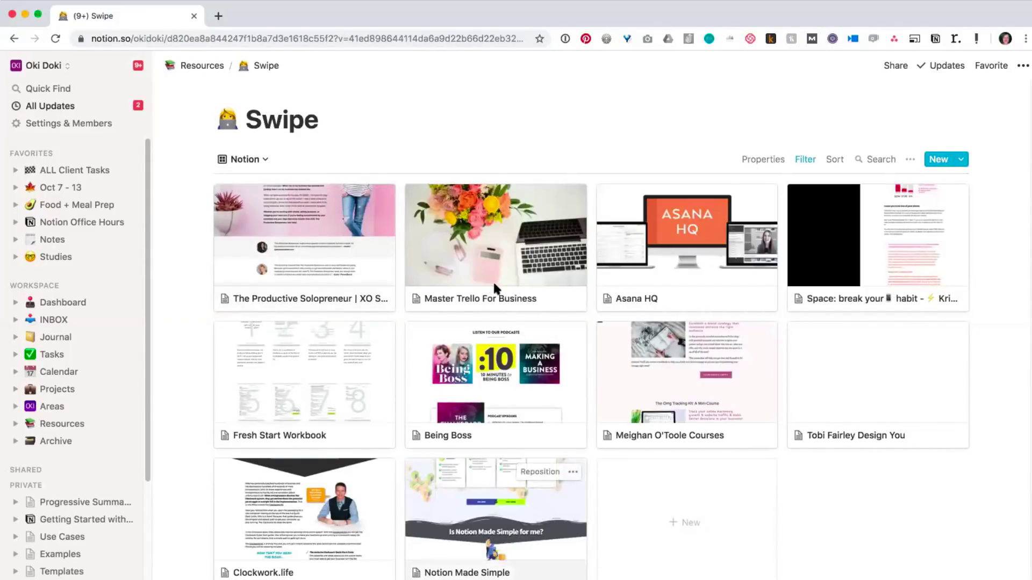
scroll(605, 294, "down", 7)
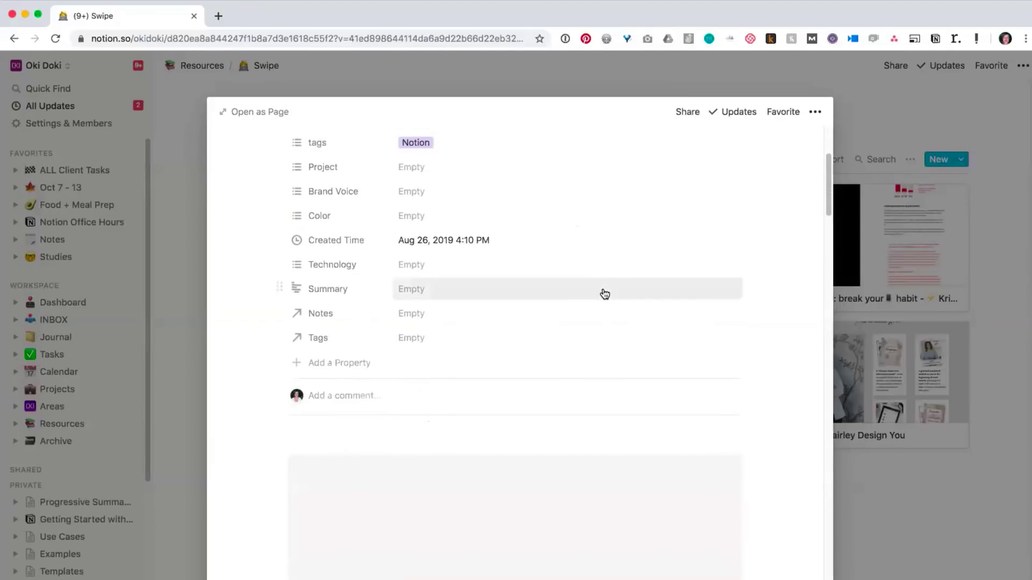
scroll(603, 292, "up", 5)
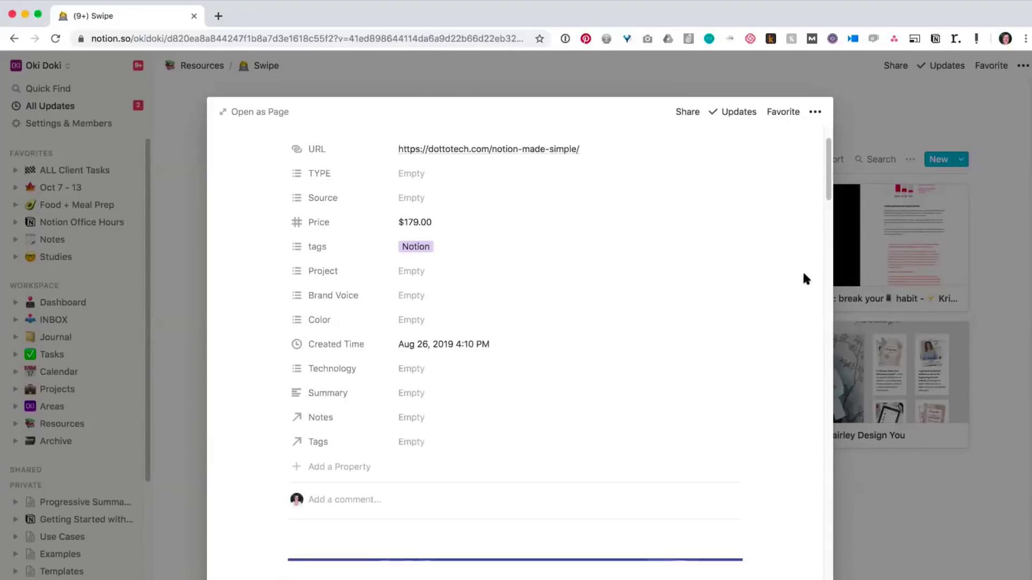
scroll(787, 293, "up", 3)
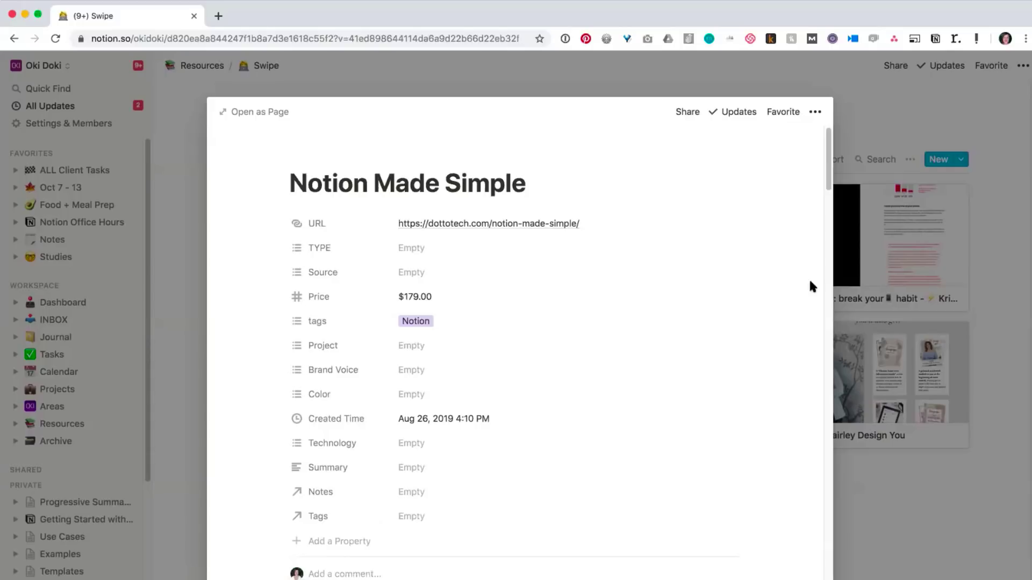
key("Escape")
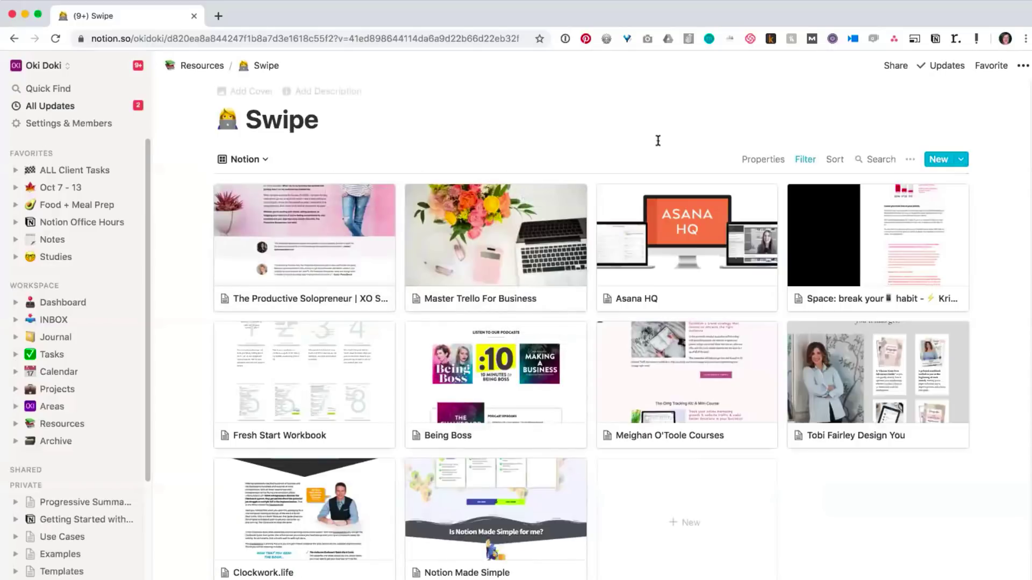
Step: Show the Price property on the cards of the Swipe database's Notion view
left_click(758, 159)
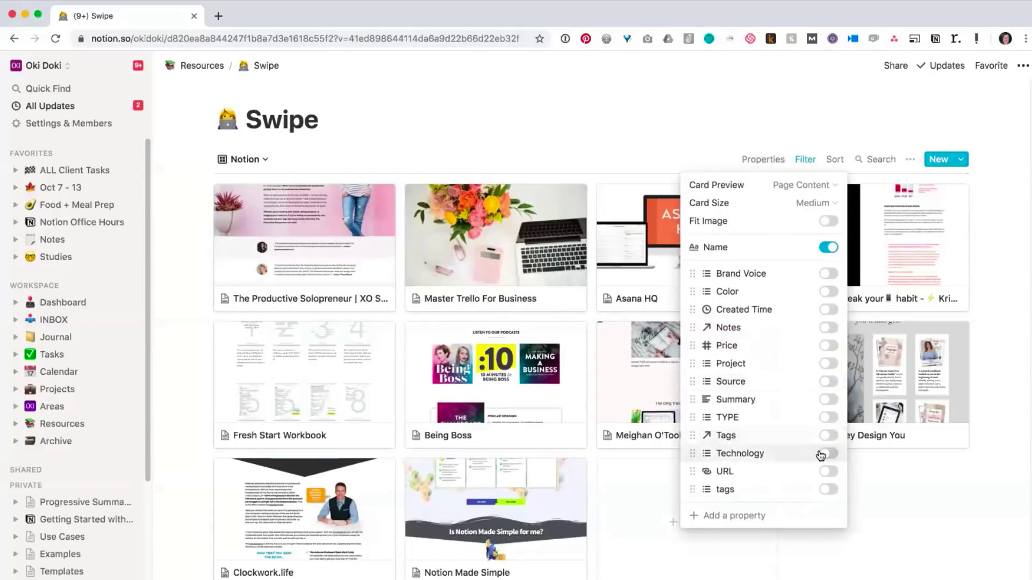
left_click(829, 346)
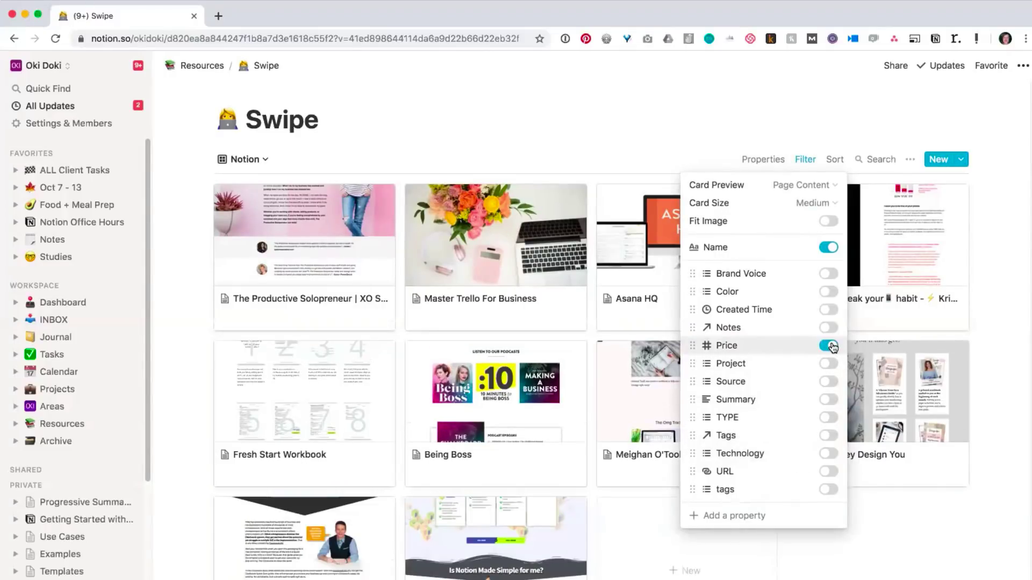
left_click(856, 577)
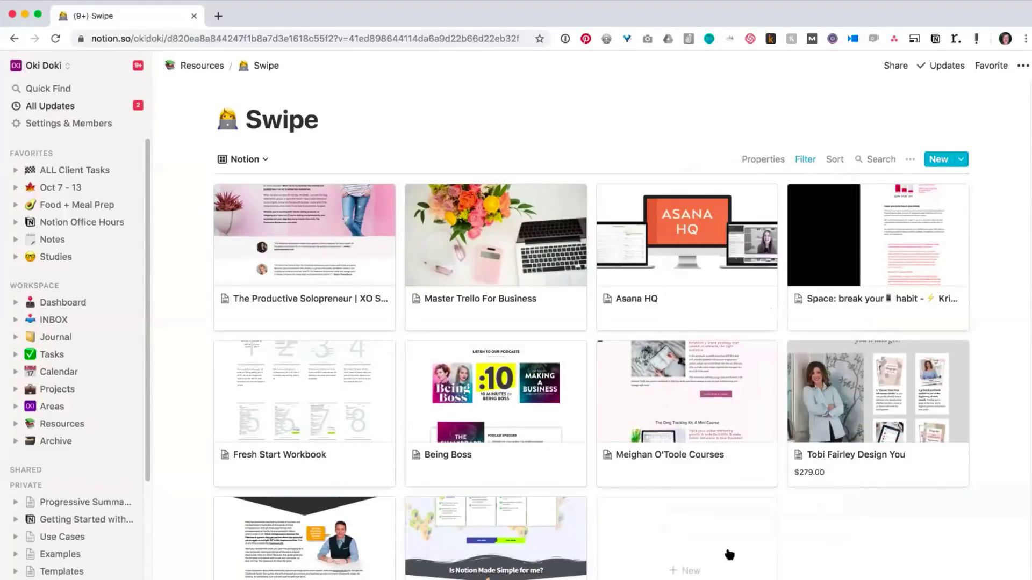
scroll(730, 431, "down", 1)
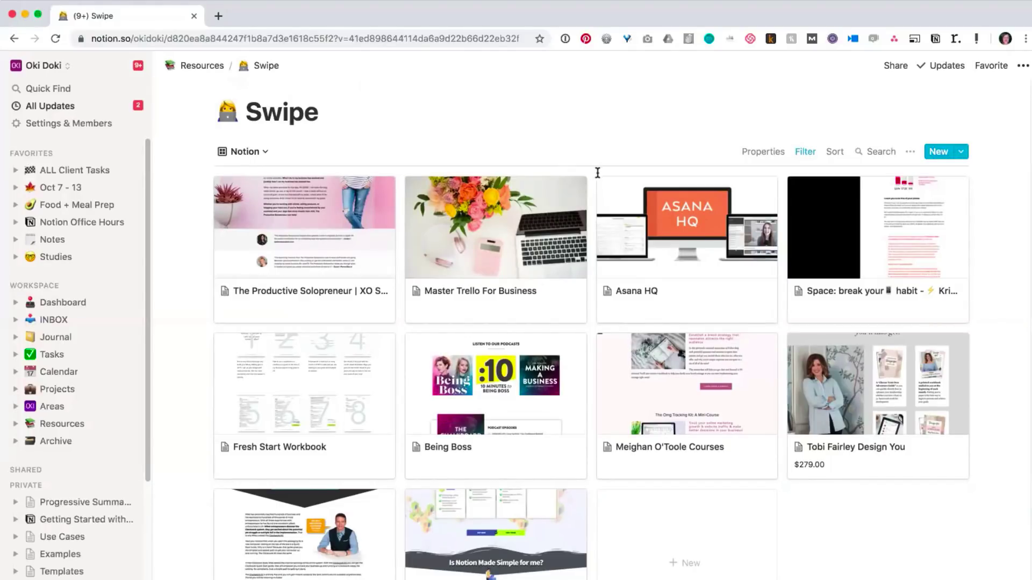
scroll(600, 227, "down", 1)
scroll(600, 227, "up", 1)
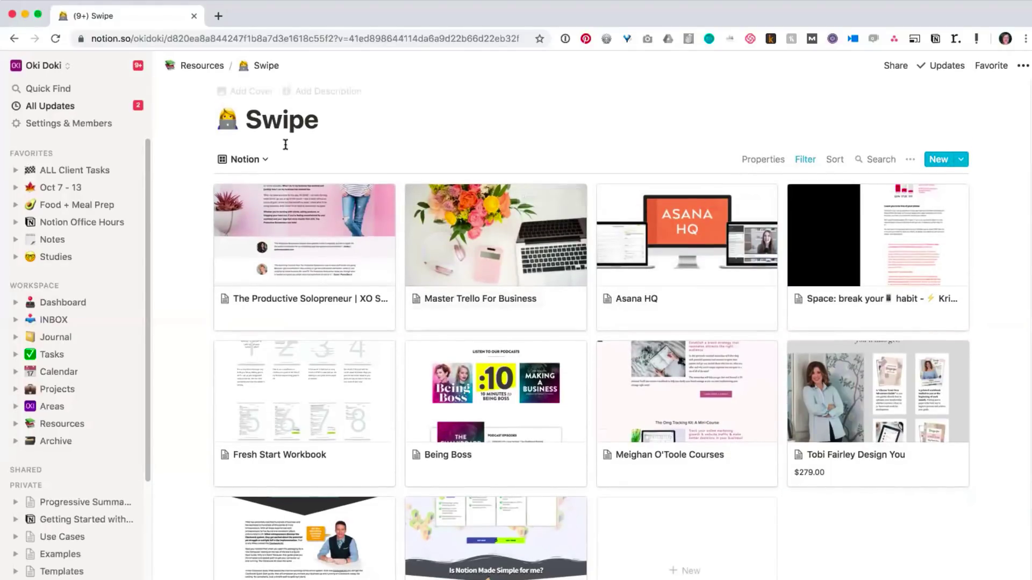
Step: Look over the list of available Swipe views, and return to the Resources page by way of Areas
left_click(258, 158)
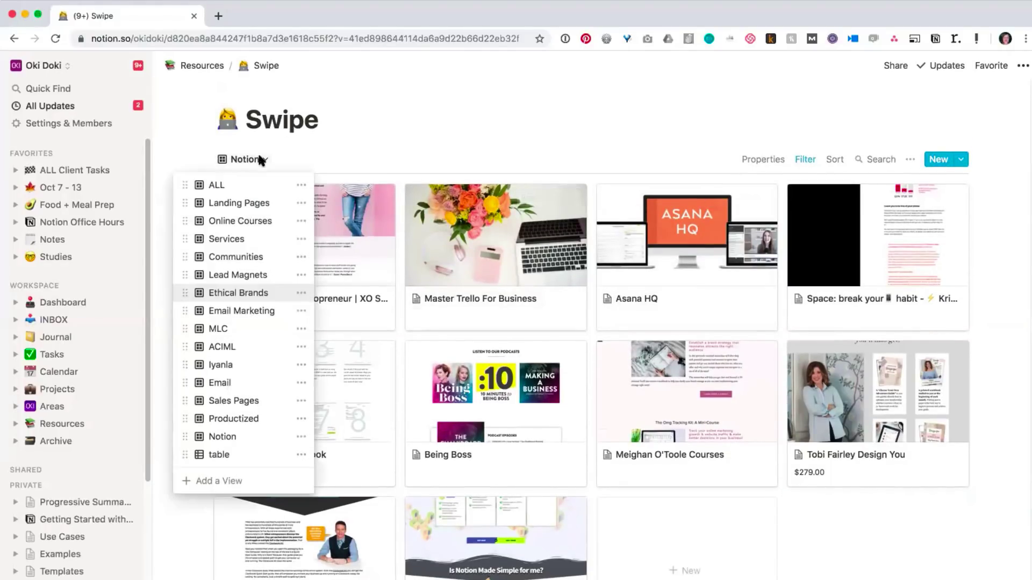
left_click(338, 132)
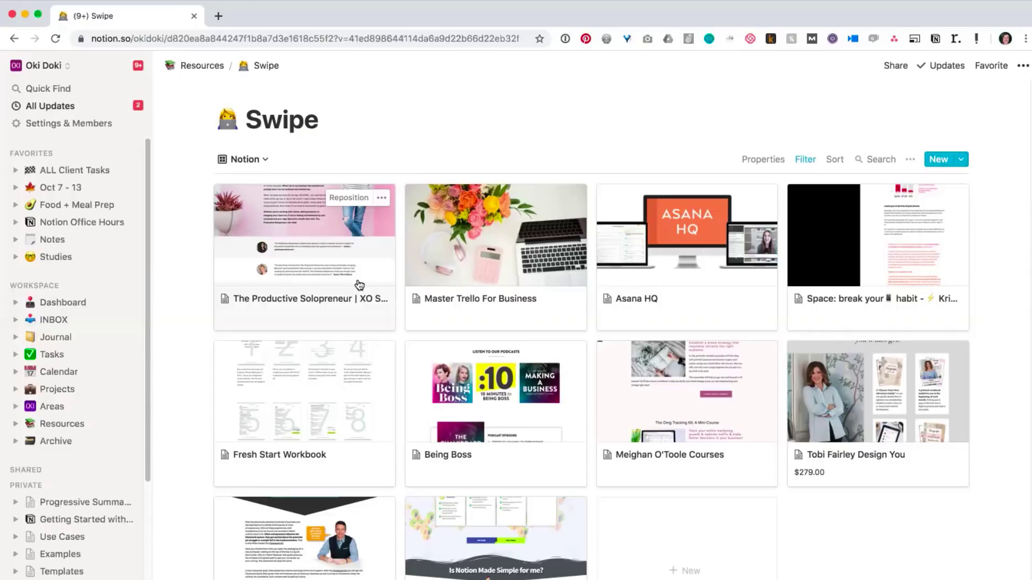
left_click(52, 407)
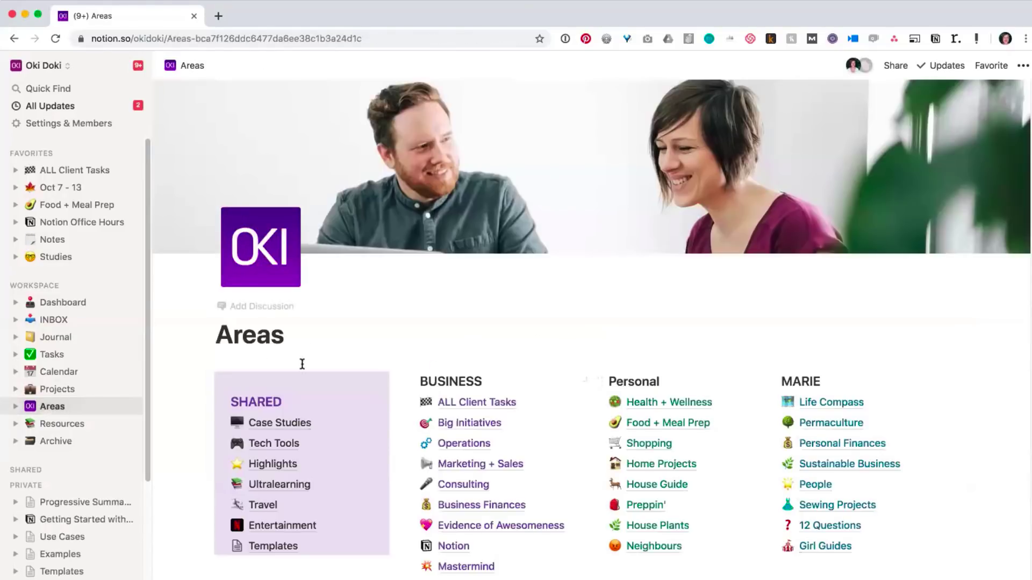
left_click(63, 424)
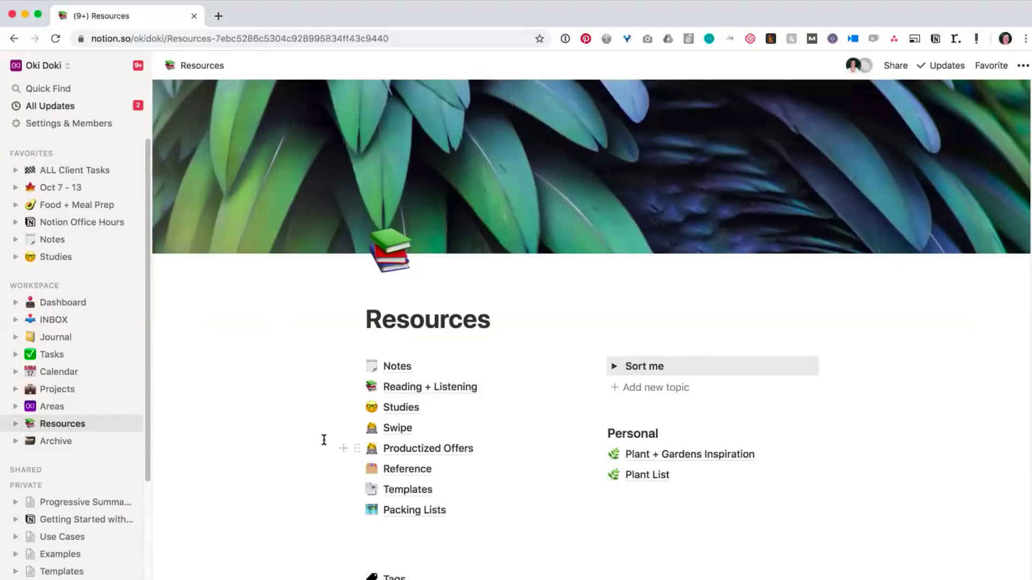
Step: Open the Reading + Listening database from Resources and switch it to the To Read view
left_click(413, 396)
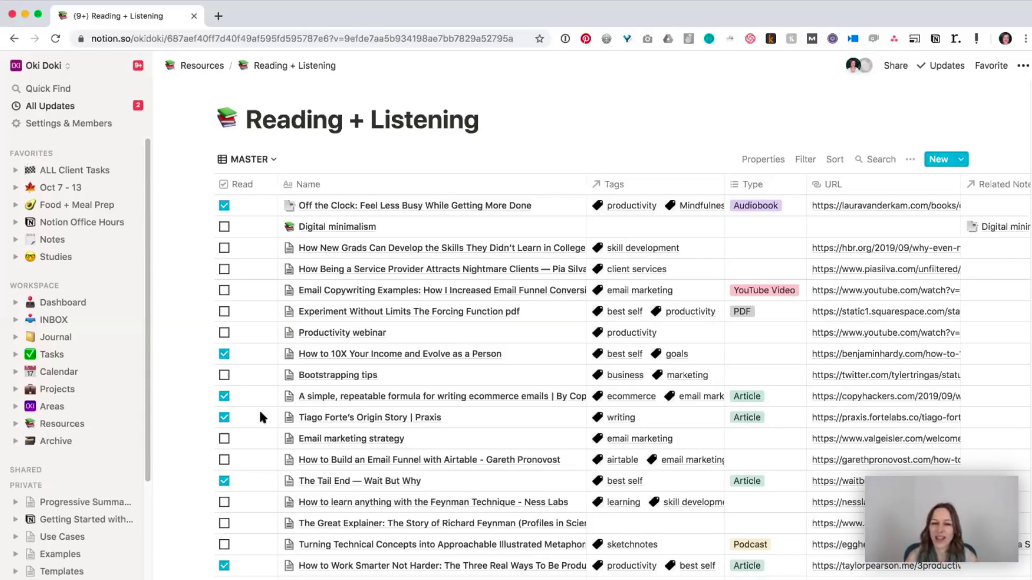
left_click(273, 159)
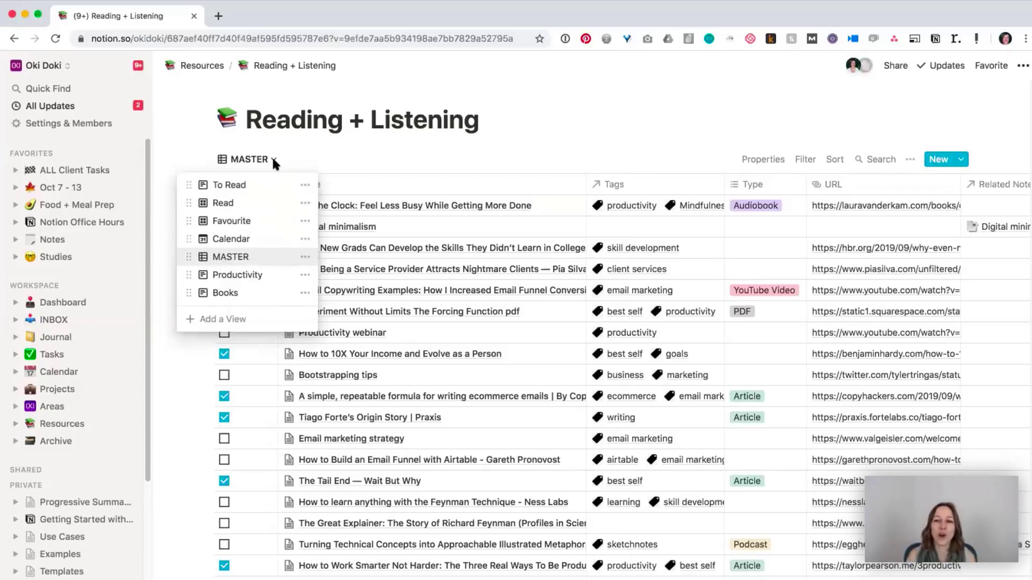
left_click(268, 191)
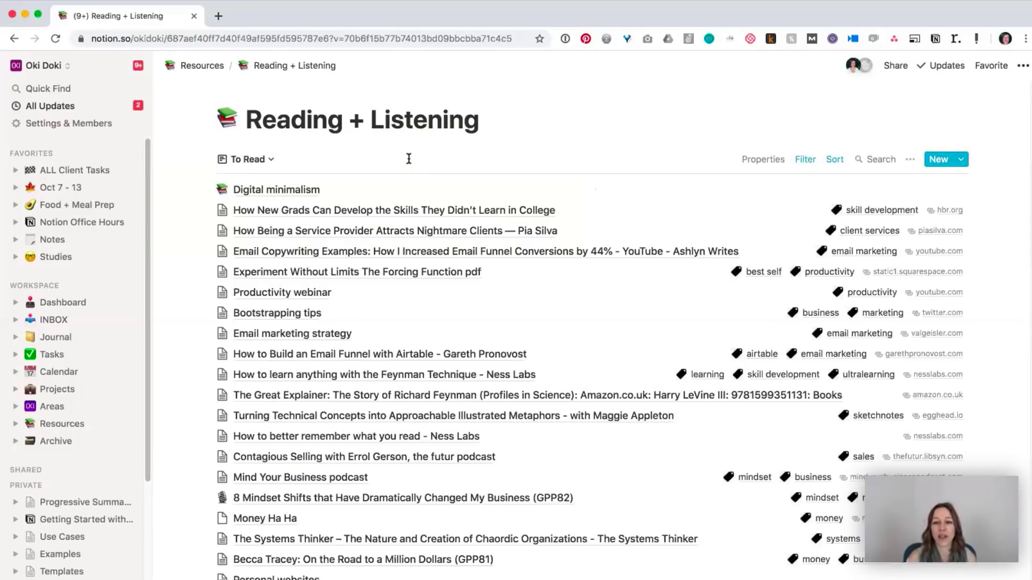
Step: Open the Digital minimalism entry and review its properties, related notes, journal and week links, and page content
left_click(288, 194)
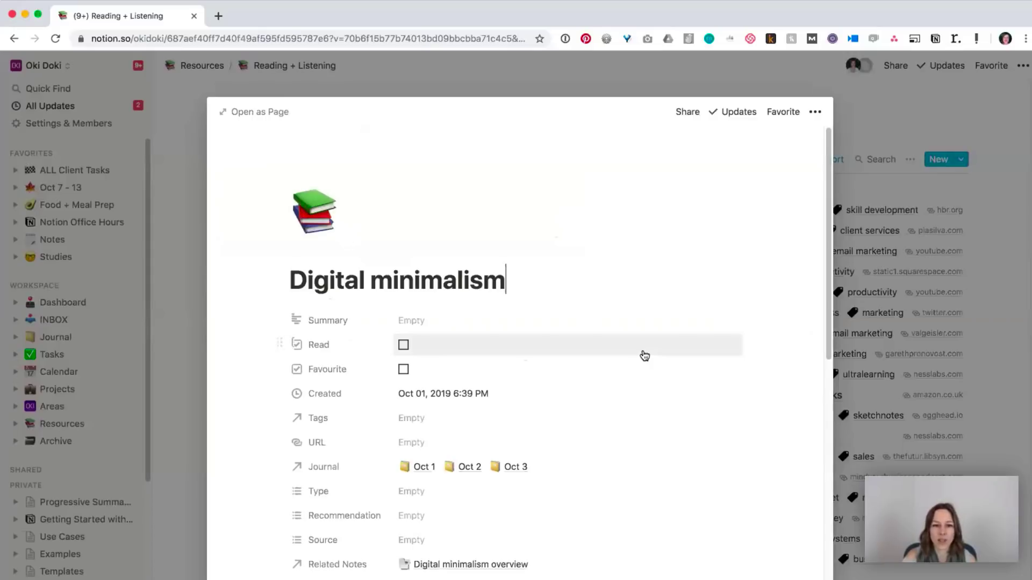
scroll(643, 355, "down", 5)
scroll(643, 351, "down", 3)
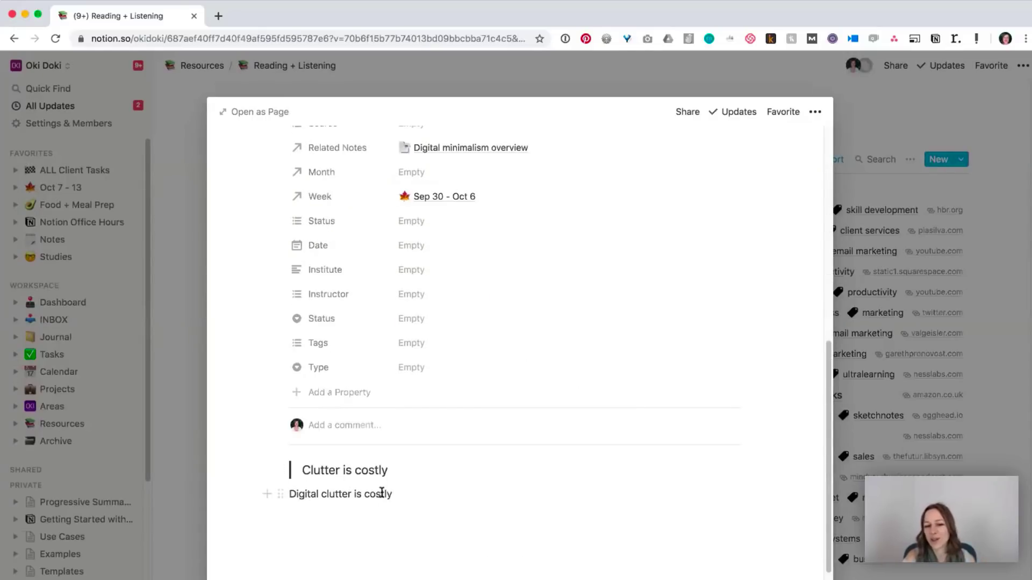
scroll(455, 326, "up", 2)
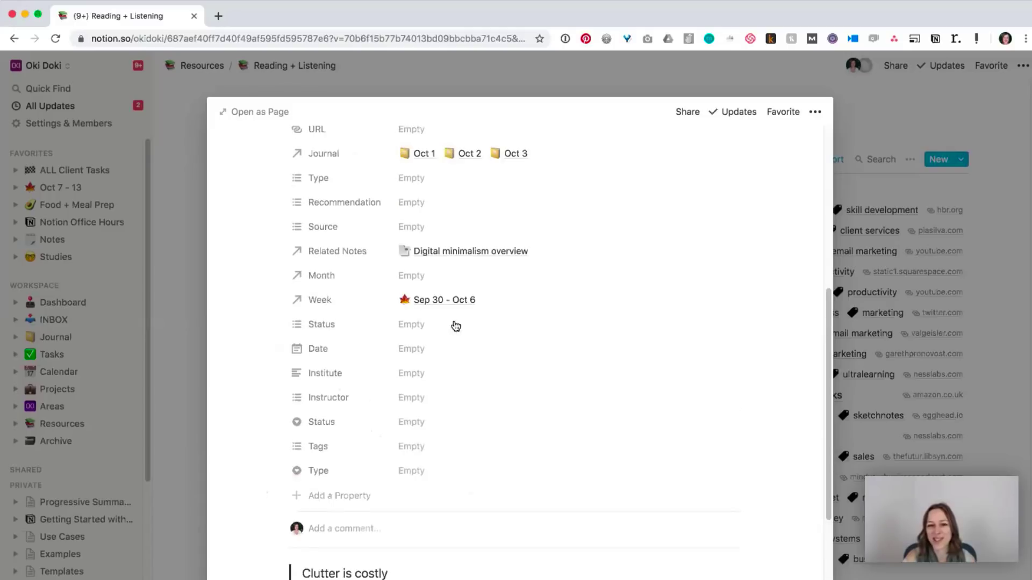
Step: Open the related note Digital minimalism overview from the Digital minimalism entry and review its properties, linked records and summary
left_click(464, 256)
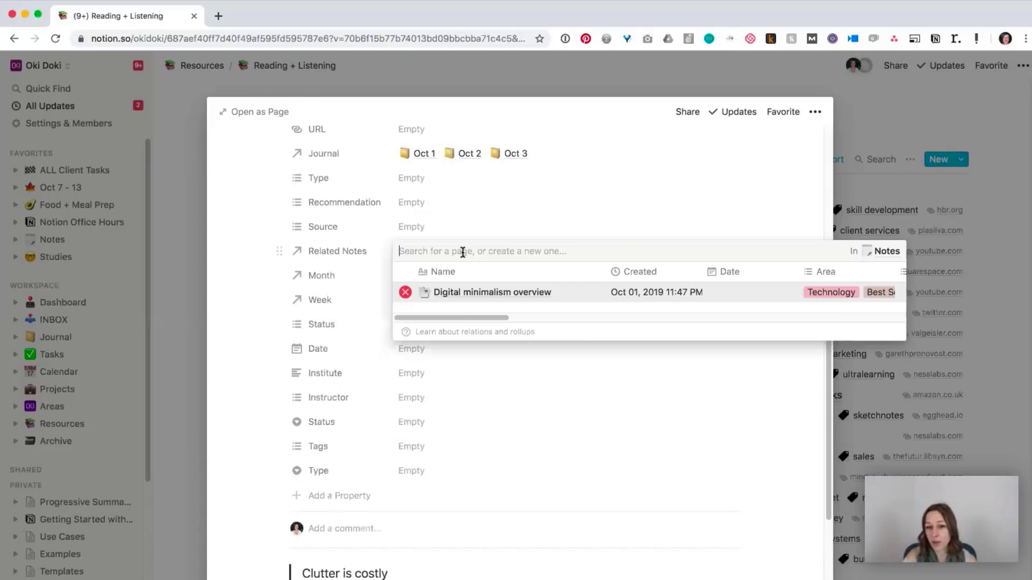
left_click(495, 292)
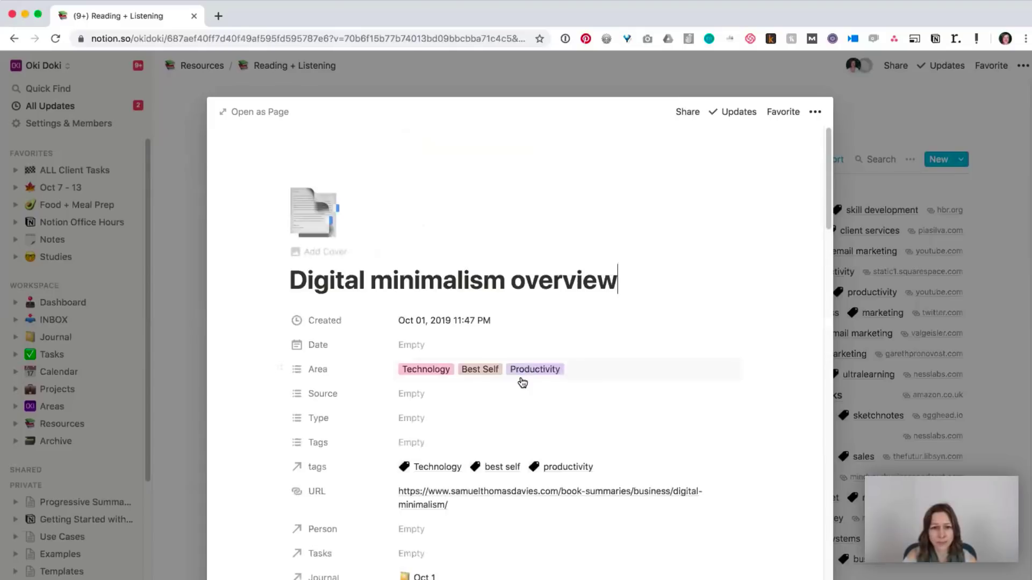
scroll(667, 382, "down", 4)
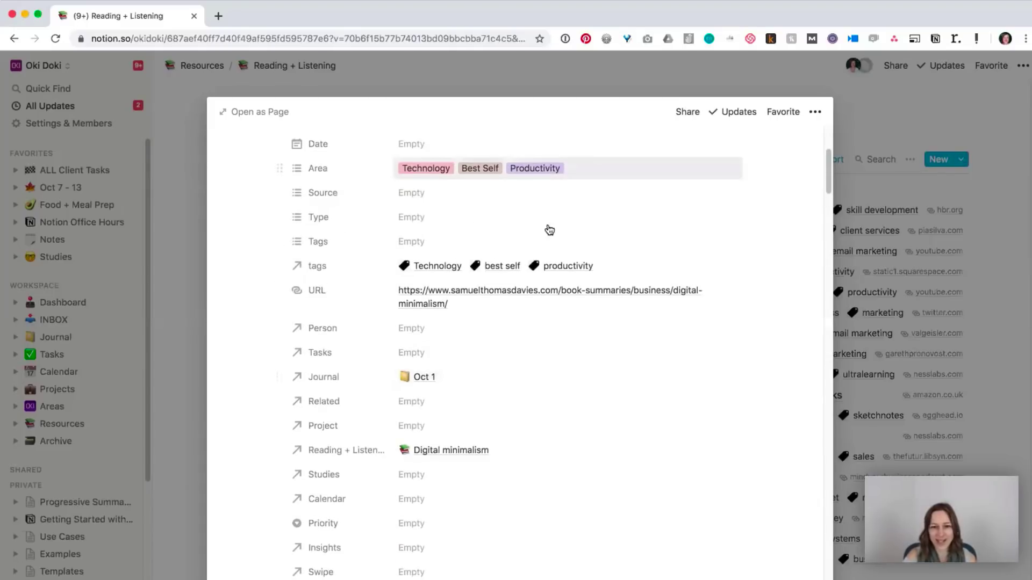
scroll(472, 417, "down", 3)
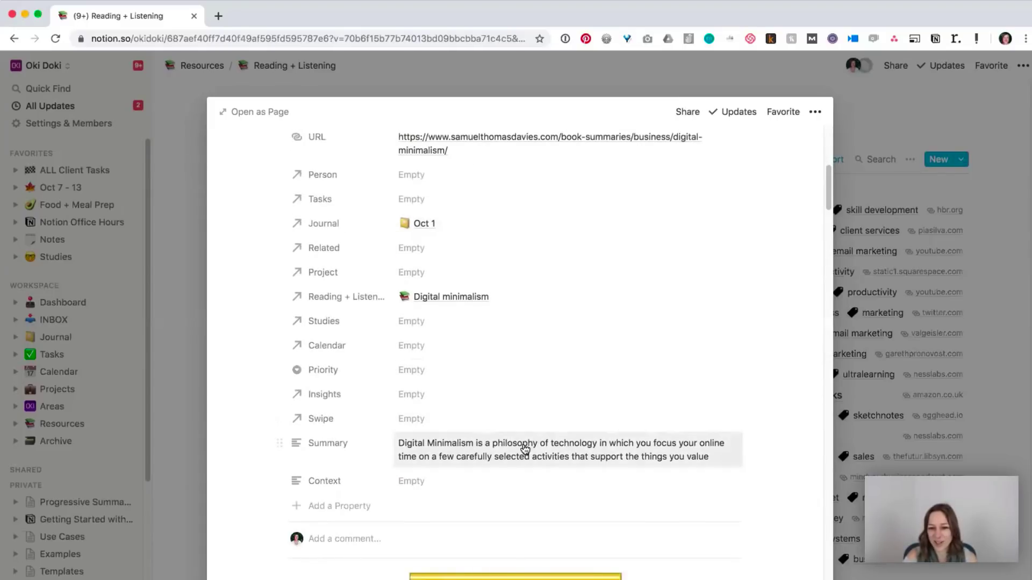
scroll(672, 457, "down", 2)
Step: Read through the Digital minimalism overview note's big ideas, book summary and principles, and close it to return to Reading + Listening
scroll(670, 456, "down", 8)
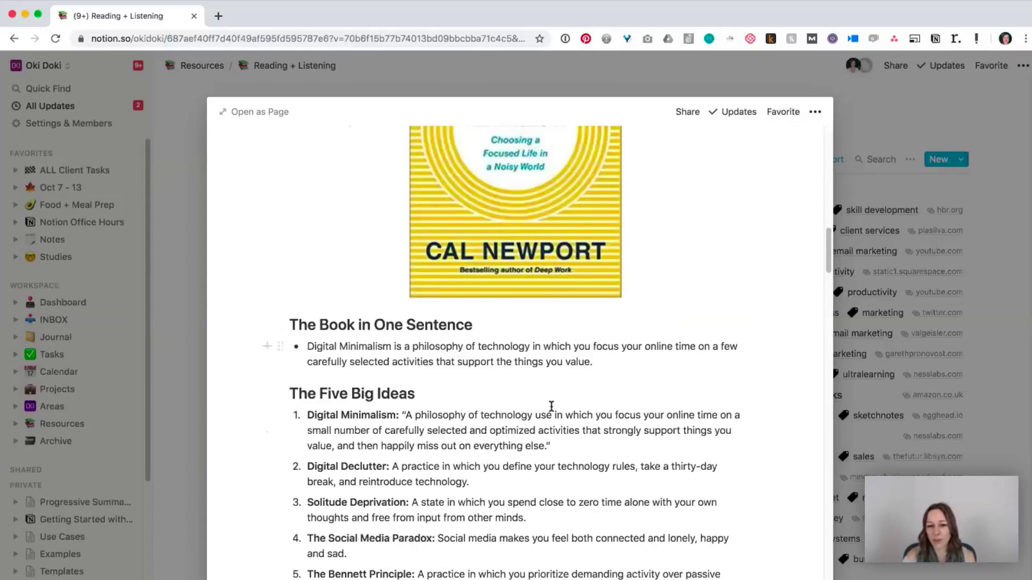
scroll(547, 412, "down", 4)
scroll(547, 413, "down", 7)
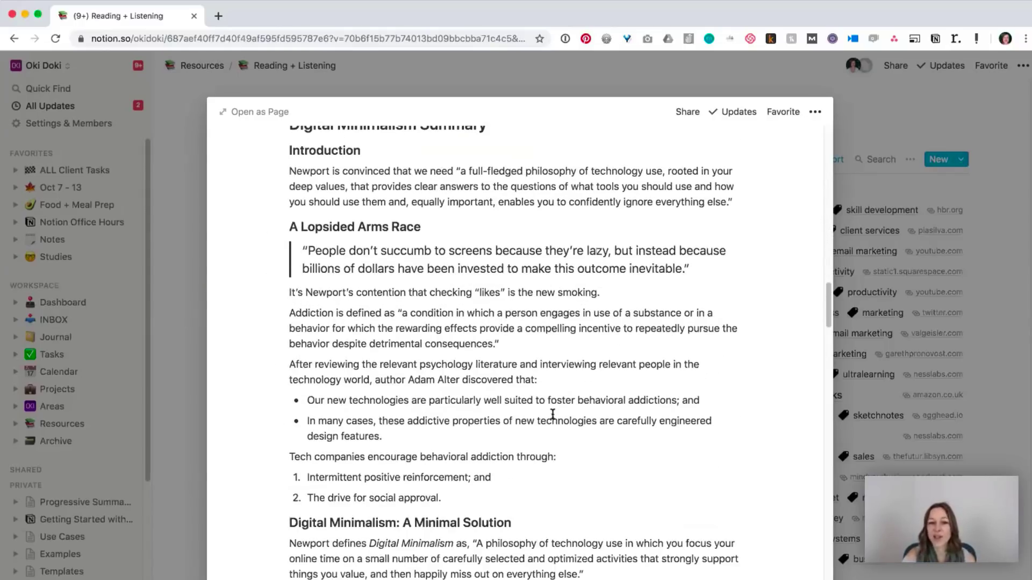
scroll(699, 434, "up", 5)
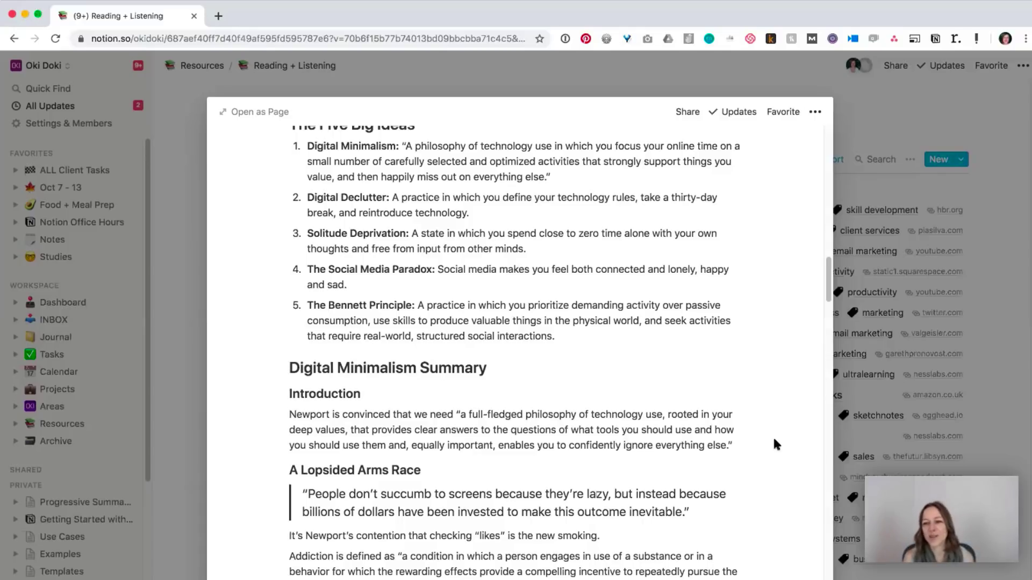
scroll(704, 411, "down", 1)
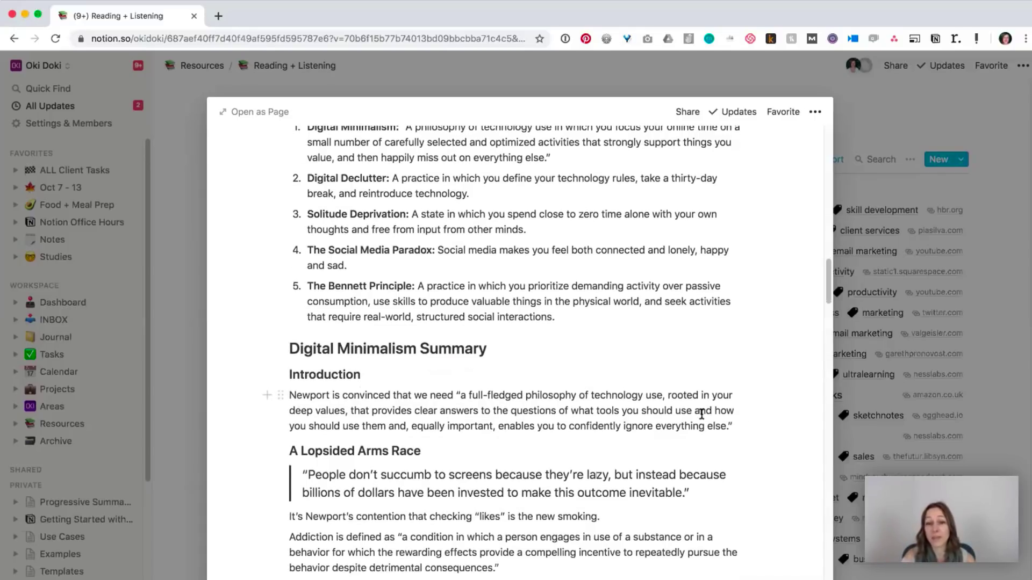
scroll(701, 414, "down", 10)
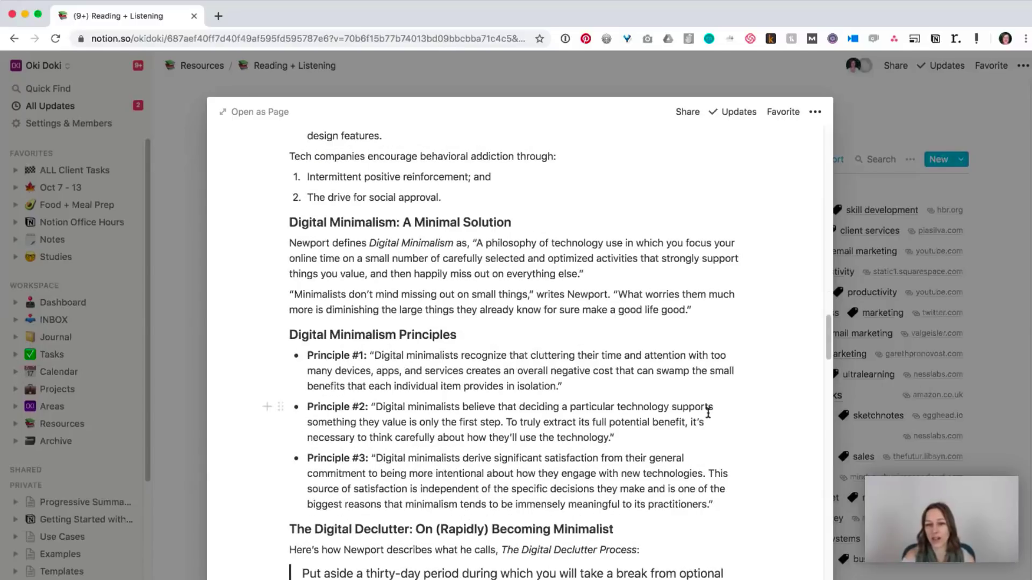
scroll(709, 413, "down", 2)
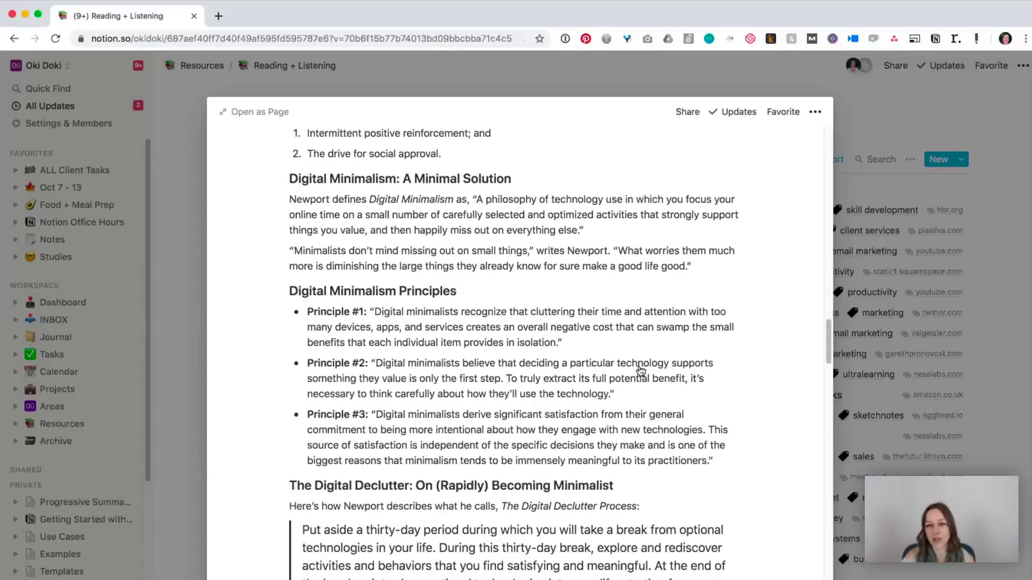
key("Escape")
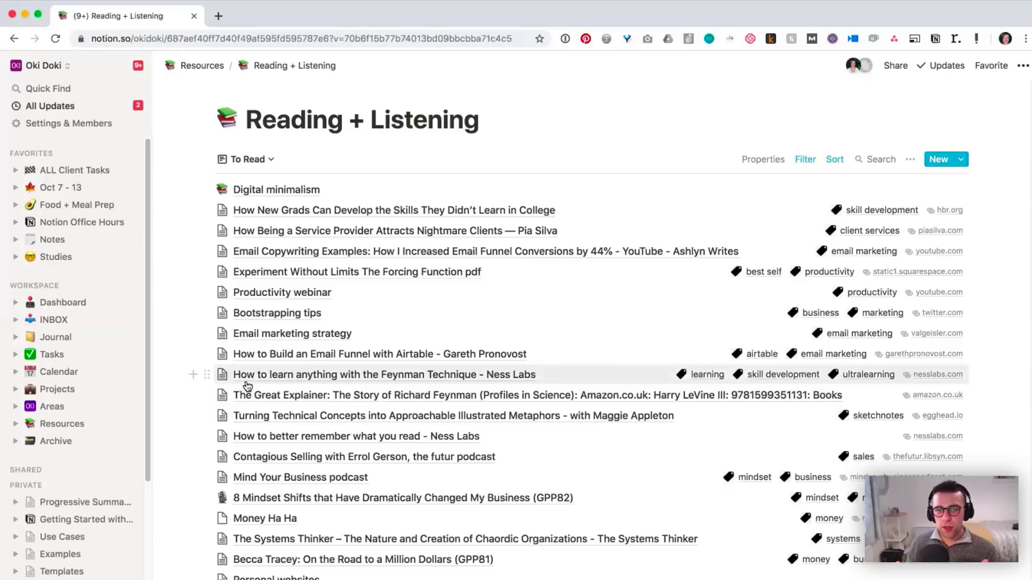
Step: Open the Dashboard and go on to the Oct 7 - 13 page to review its weekly focus, daily agenda and Tasks gallery
left_click(77, 307)
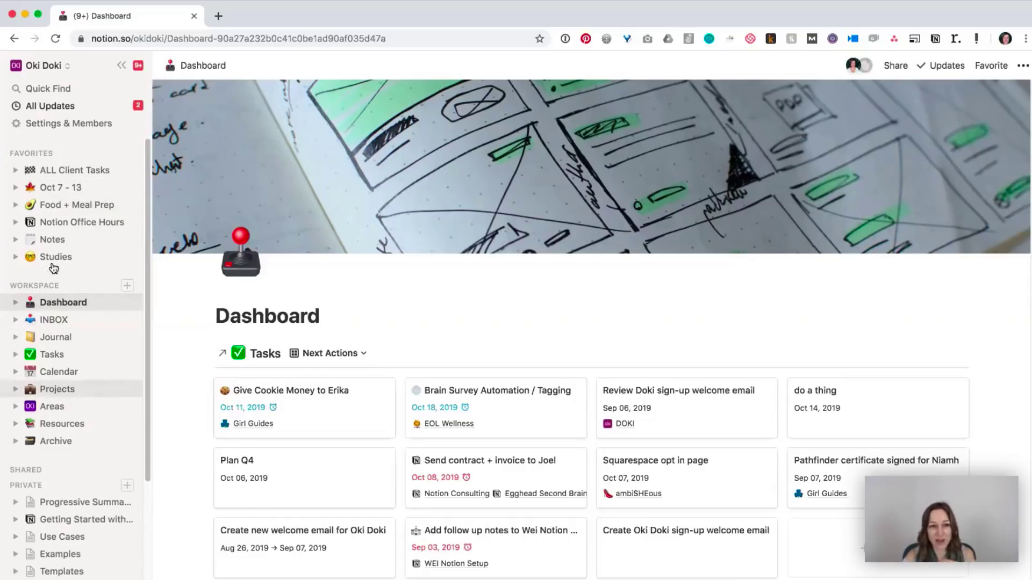
left_click(61, 188)
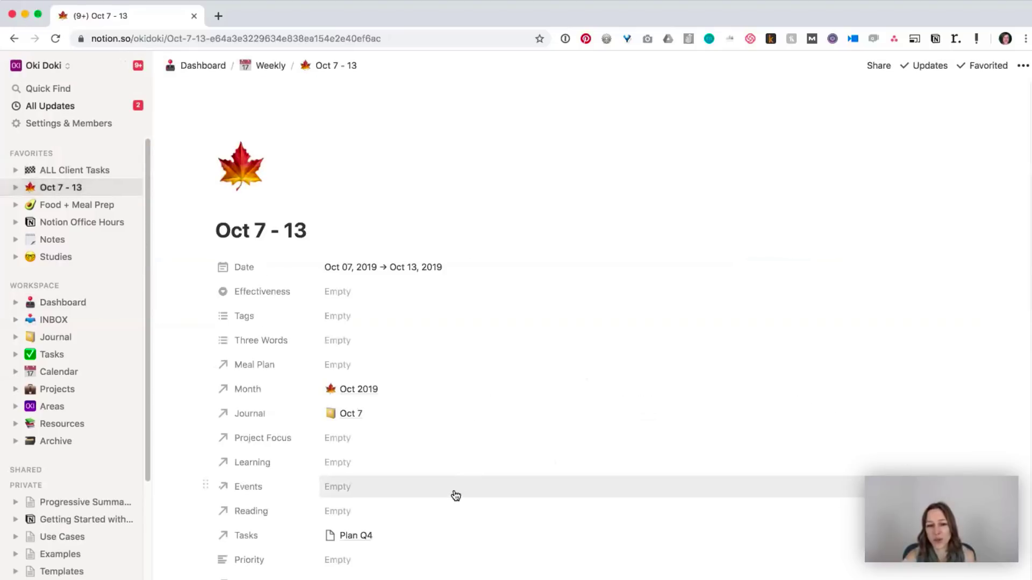
scroll(454, 495, "down", 10)
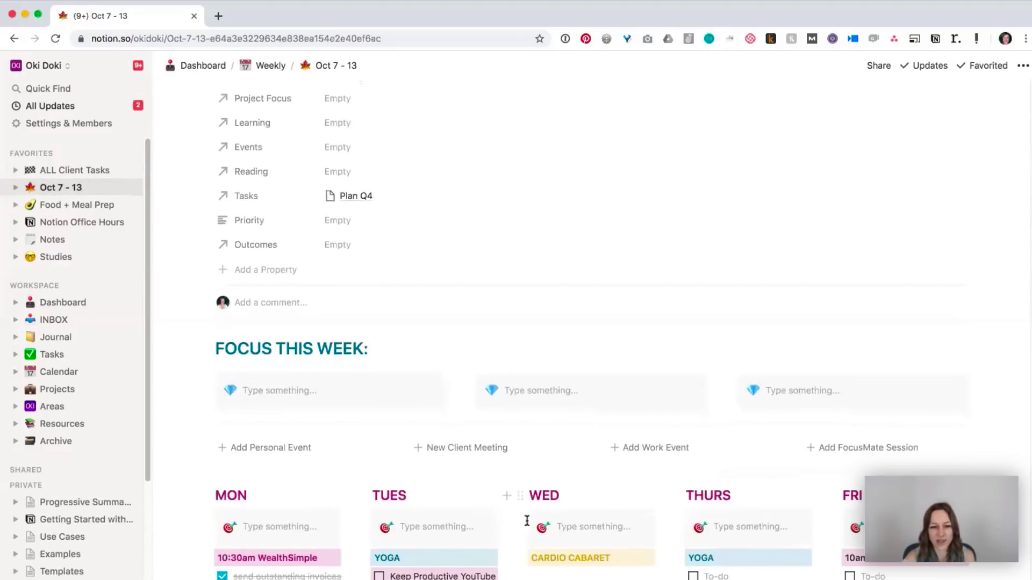
scroll(537, 505, "down", 3)
scroll(526, 519, "down", 5)
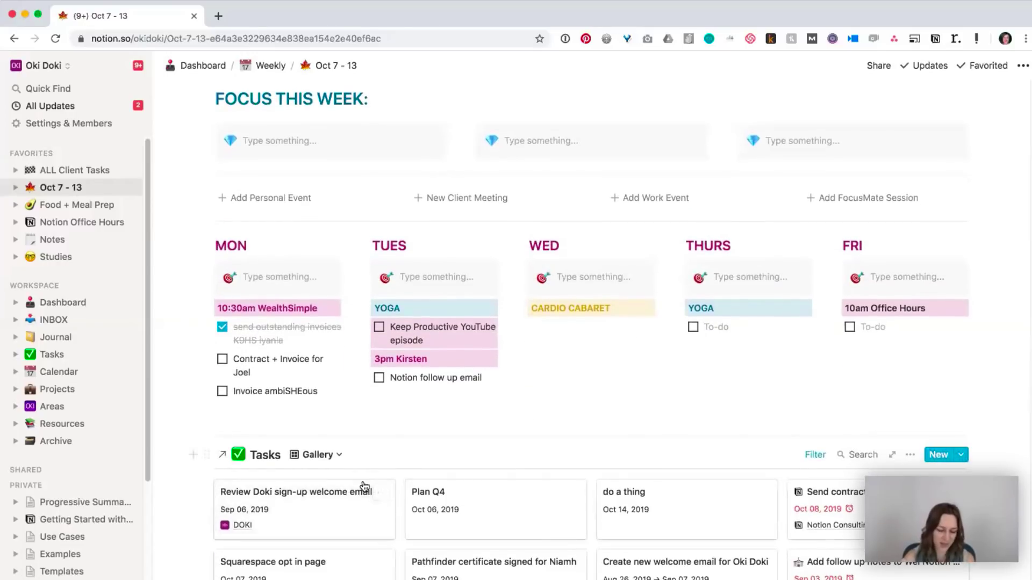
scroll(355, 510, "down", 3)
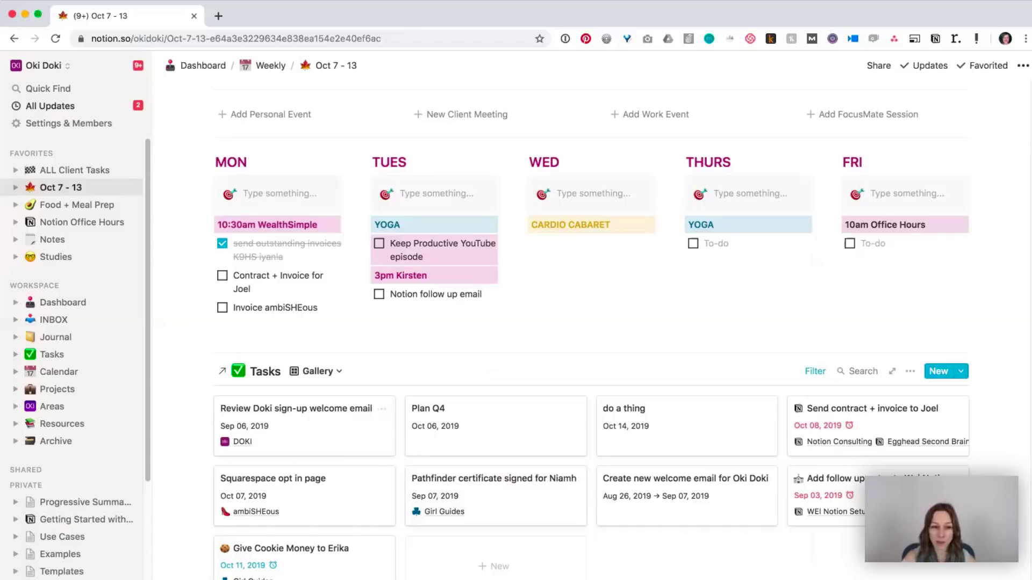
scroll(23, 491, "down", 1)
Step: Expand the Shared pages, look over the IYANLA HQ page and open its Projects database
left_click(30, 448)
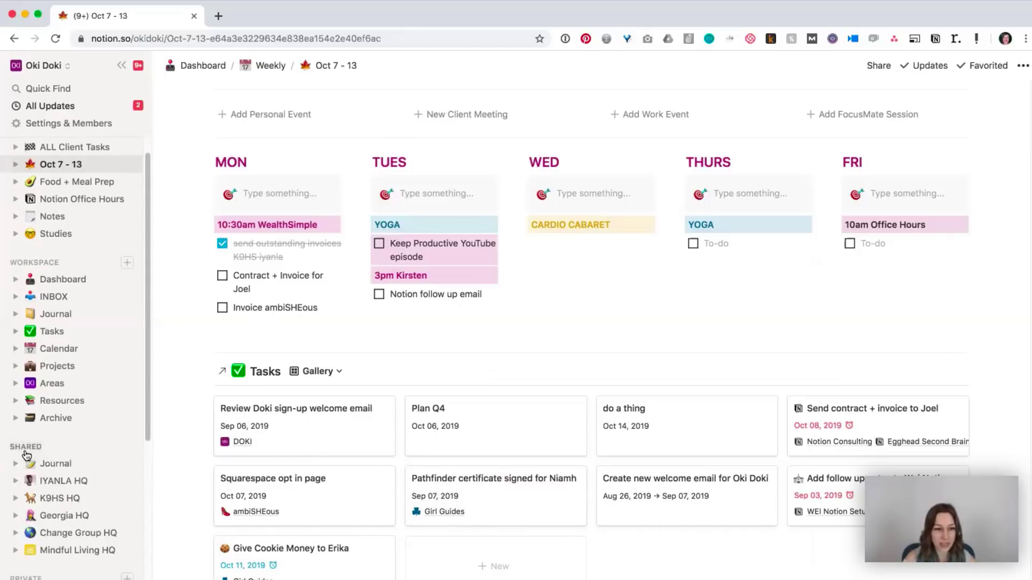
left_click(59, 481)
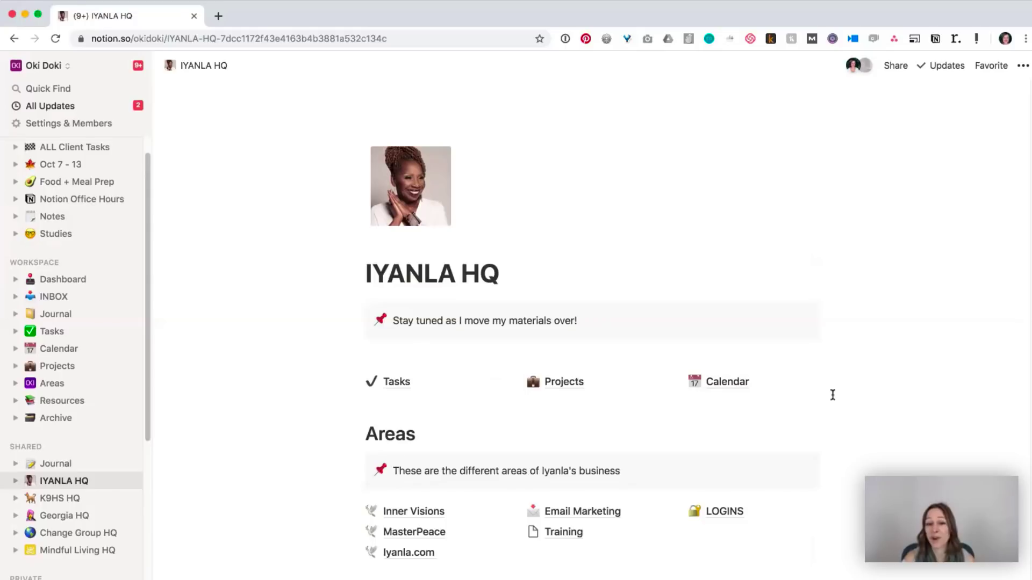
scroll(833, 395, "down", 1)
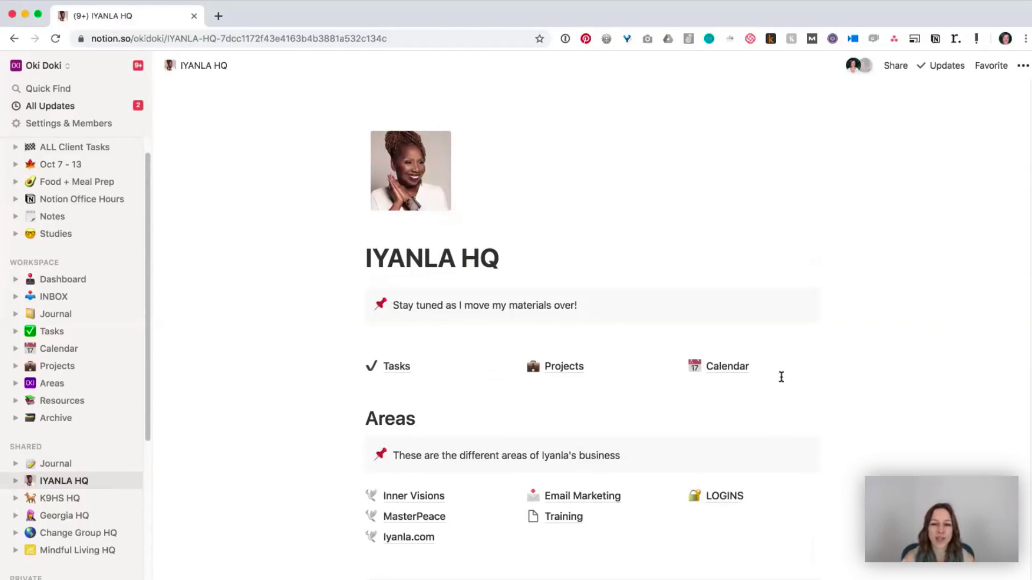
scroll(781, 377, "down", 1)
left_click(569, 345)
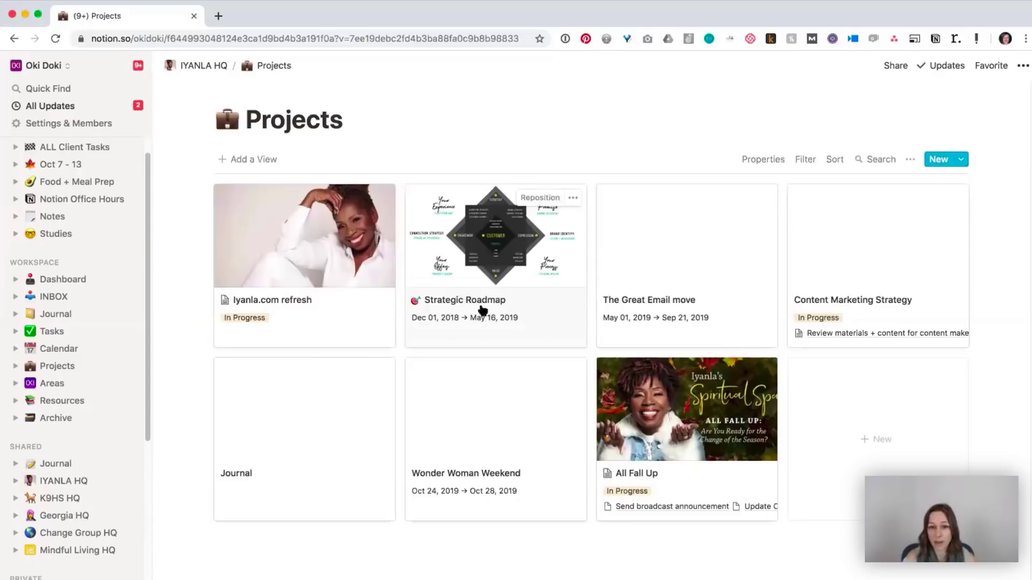
Step: Open the Strategic Roadmap project and review its properties, strategy diagram, overview and vision
left_click(543, 334)
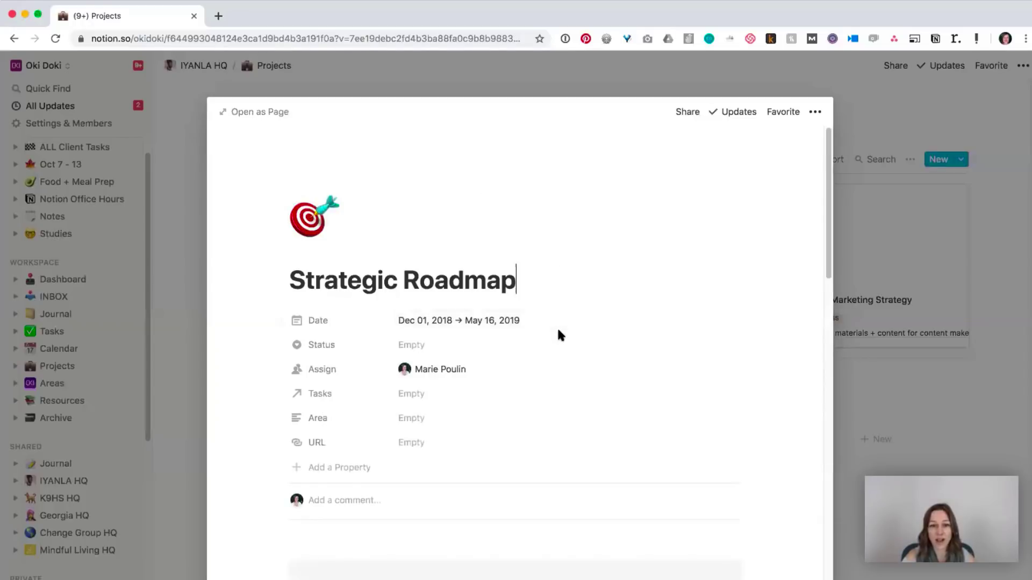
scroll(699, 330, "down", 5)
scroll(710, 349, "down", 15)
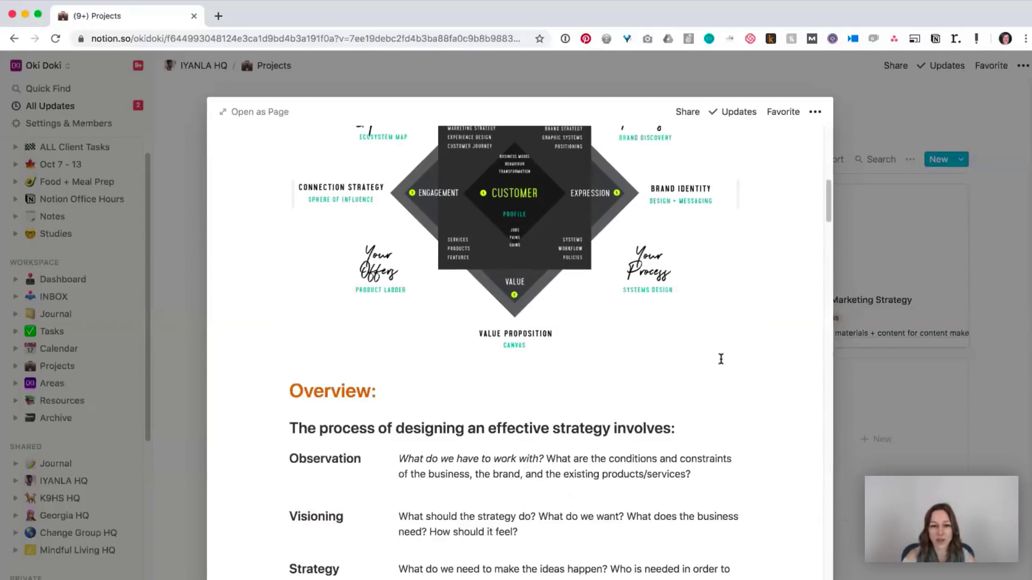
scroll(721, 359, "down", 6)
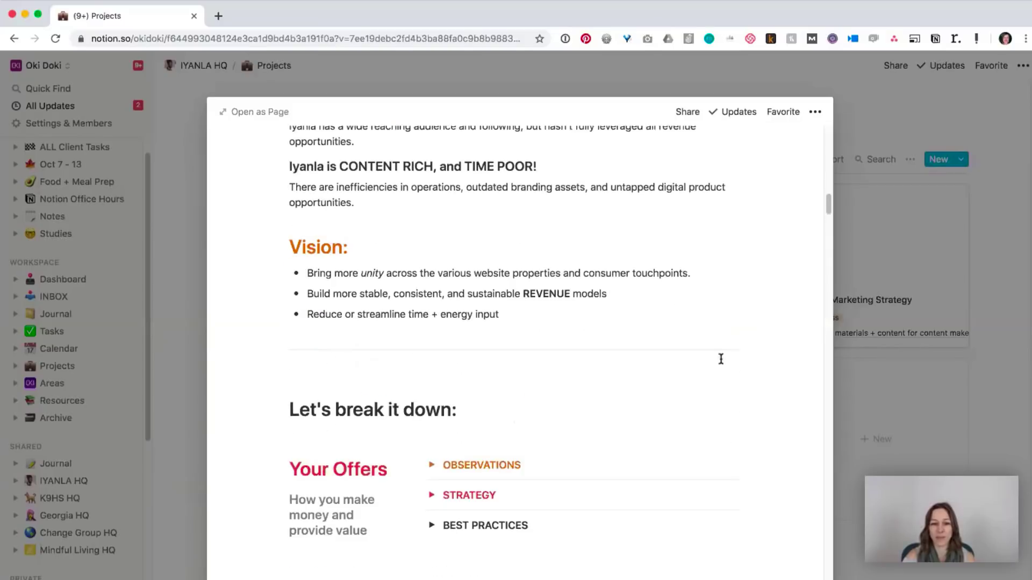
Step: Expand the Observations and Strategy toggles under Your Offers and review their contents
left_click(431, 397)
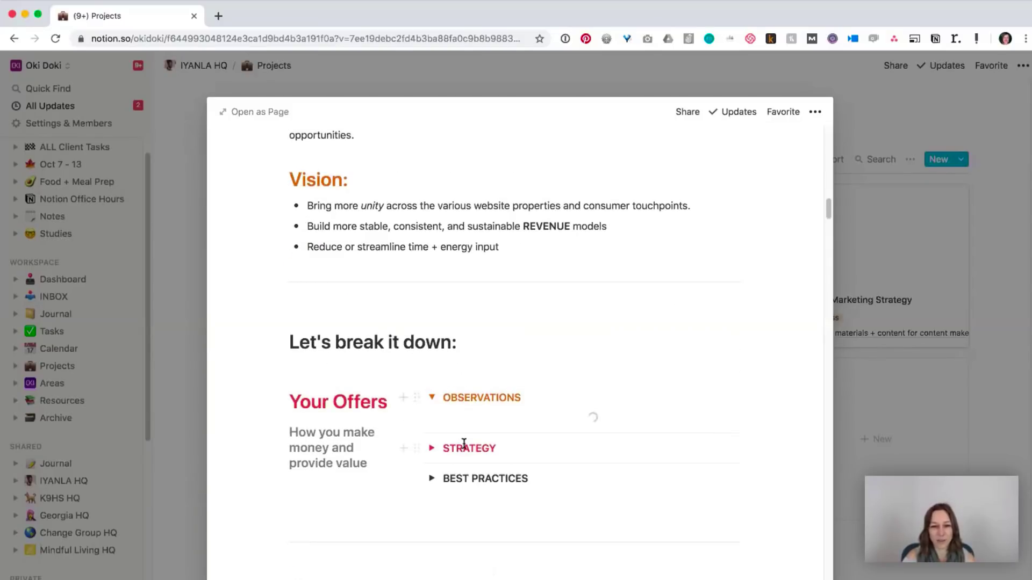
scroll(701, 447, "down", 4)
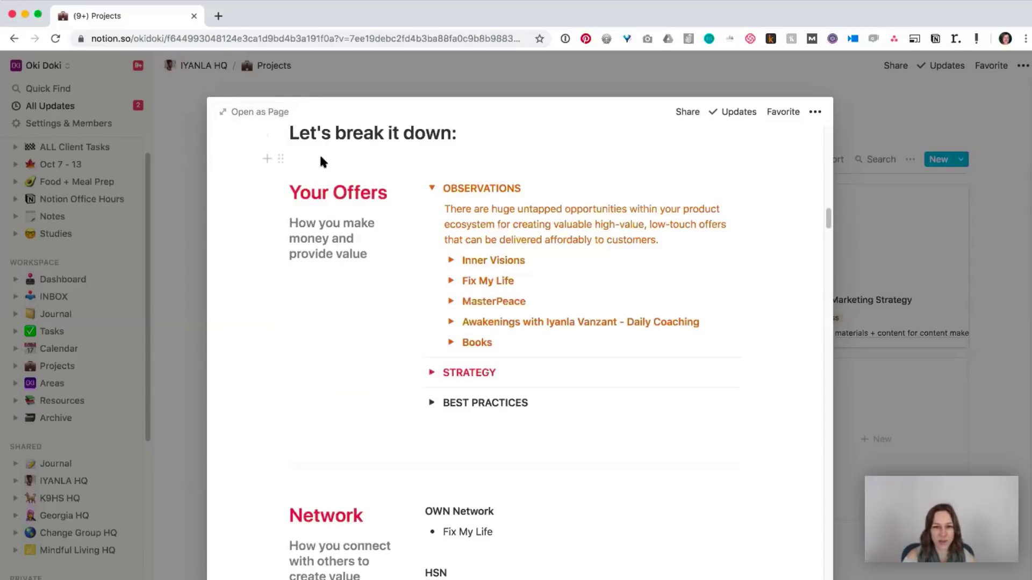
scroll(451, 341, "down", 1)
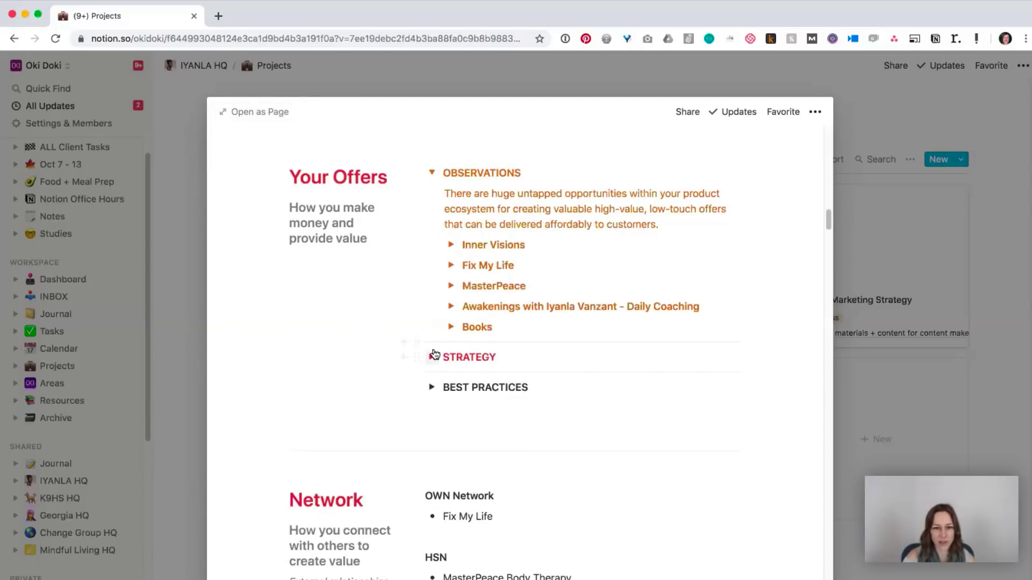
left_click(432, 357)
scroll(661, 371, "down", 4)
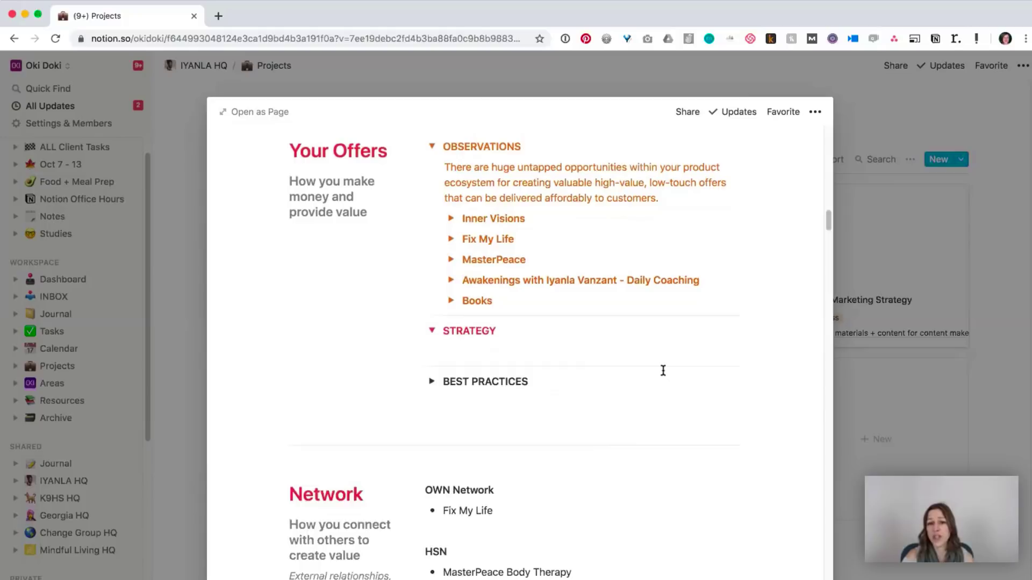
scroll(663, 379, "down", 15)
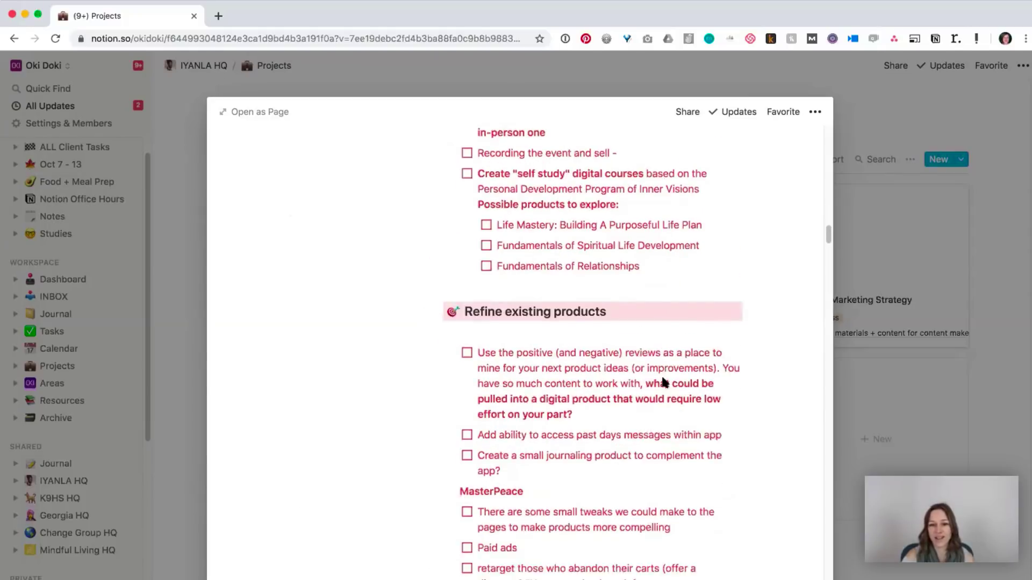
Step: Expand the Observations toggle in the Brand section and review it down to the embedded Swipe gallery
scroll(669, 391, "down", 5)
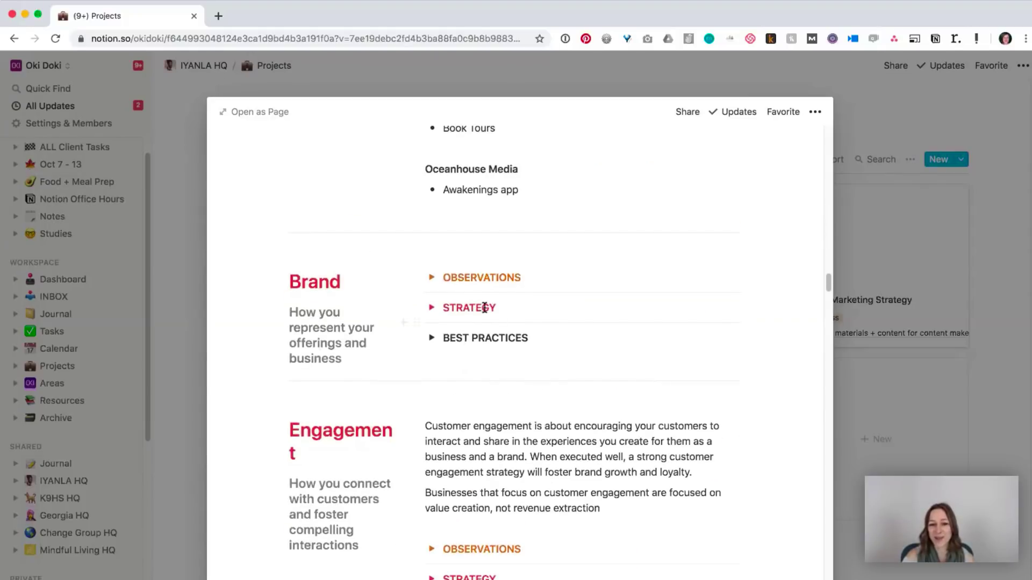
scroll(626, 311, "down", 20)
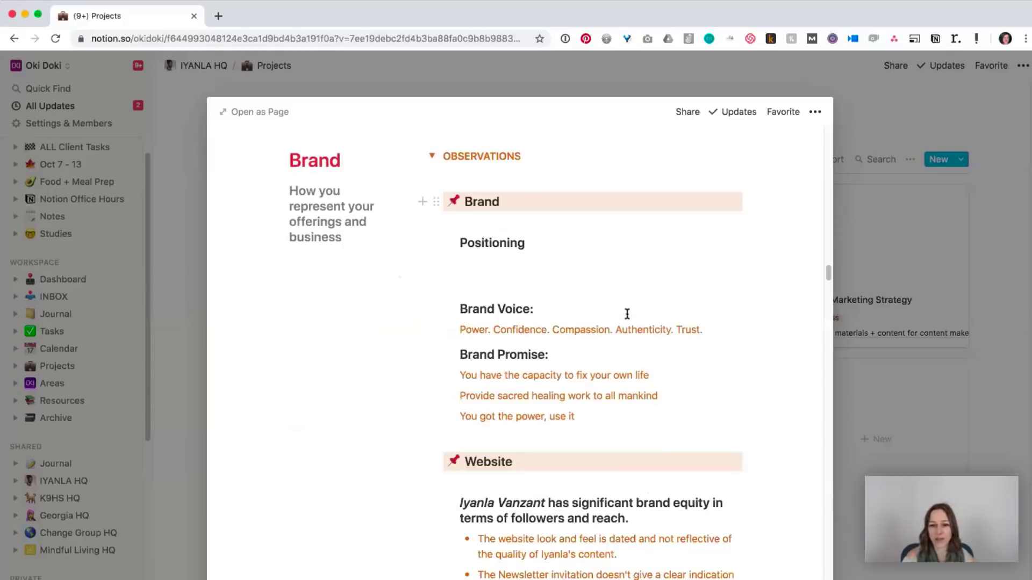
scroll(625, 351, "down", 20)
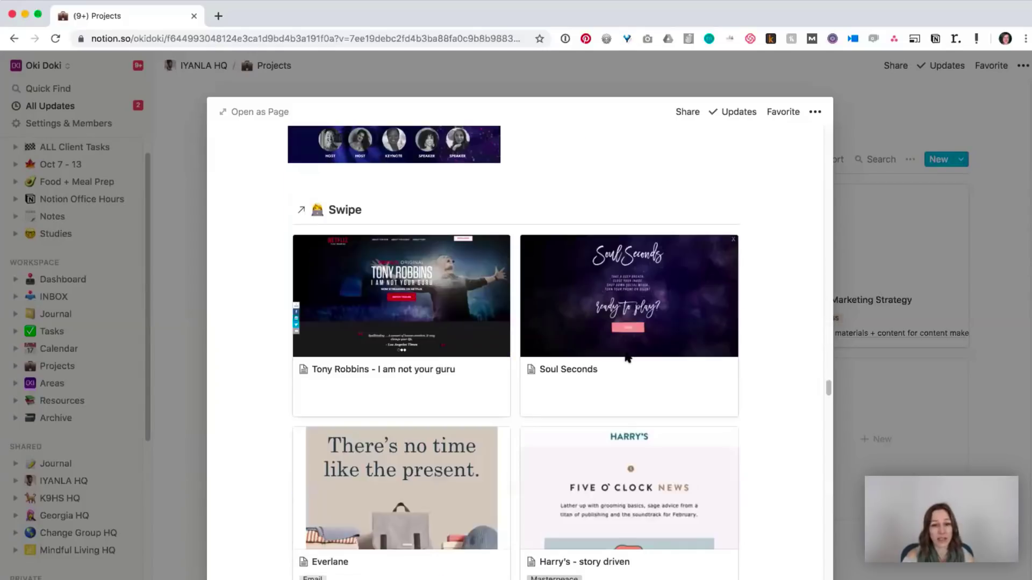
Step: Check the filter applied to the roadmap's embedded Swipe gallery and browse its example cards
scroll(745, 375, "up", 7)
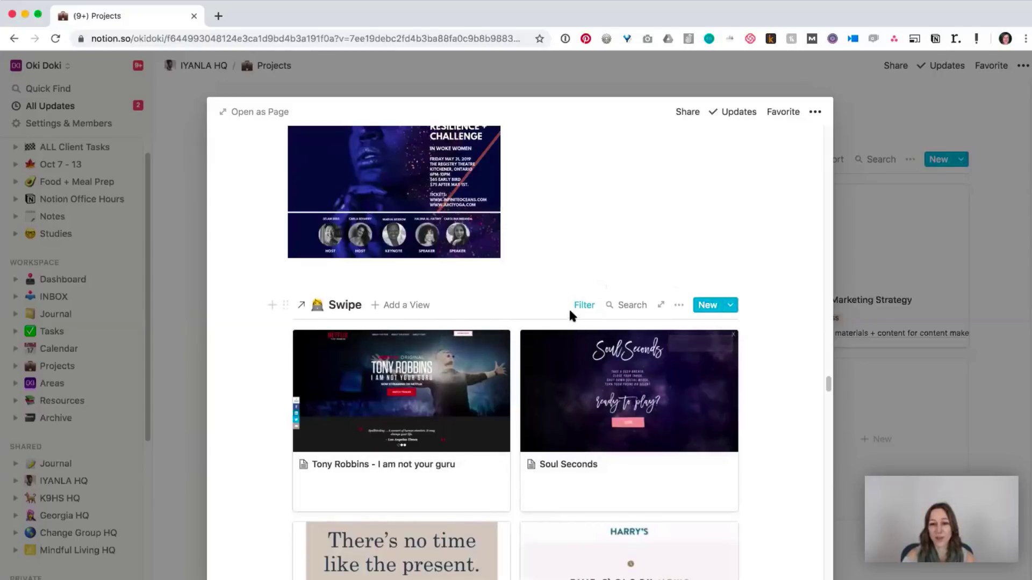
left_click(583, 305)
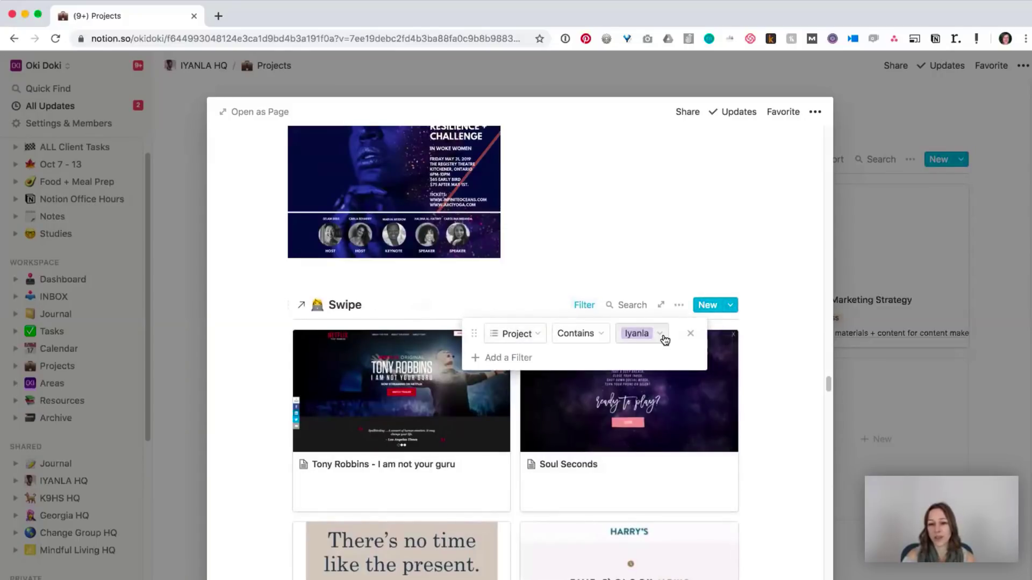
left_click(754, 397)
scroll(752, 399, "down", 5)
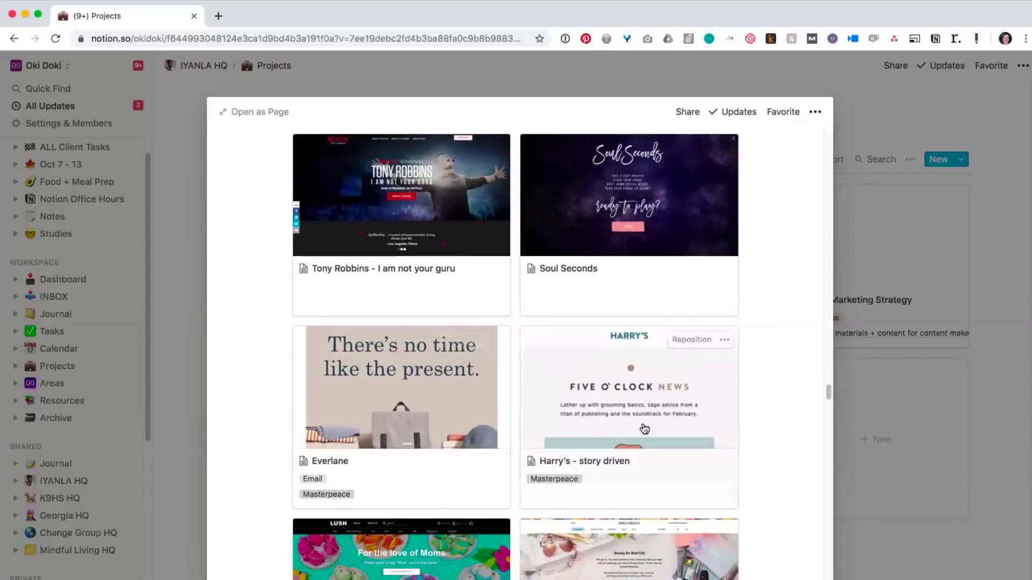
scroll(642, 427, "down", 6)
scroll(581, 442, "down", 9)
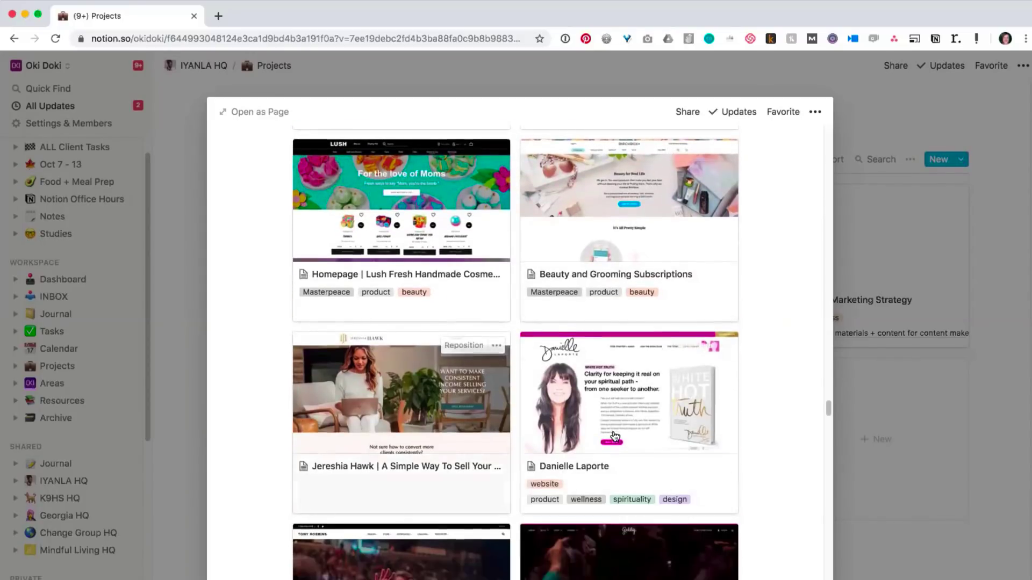
Step: Close the Strategic Roadmap, return to IYANLA HQ and review its Tasks board grouped by person
left_click(869, 386)
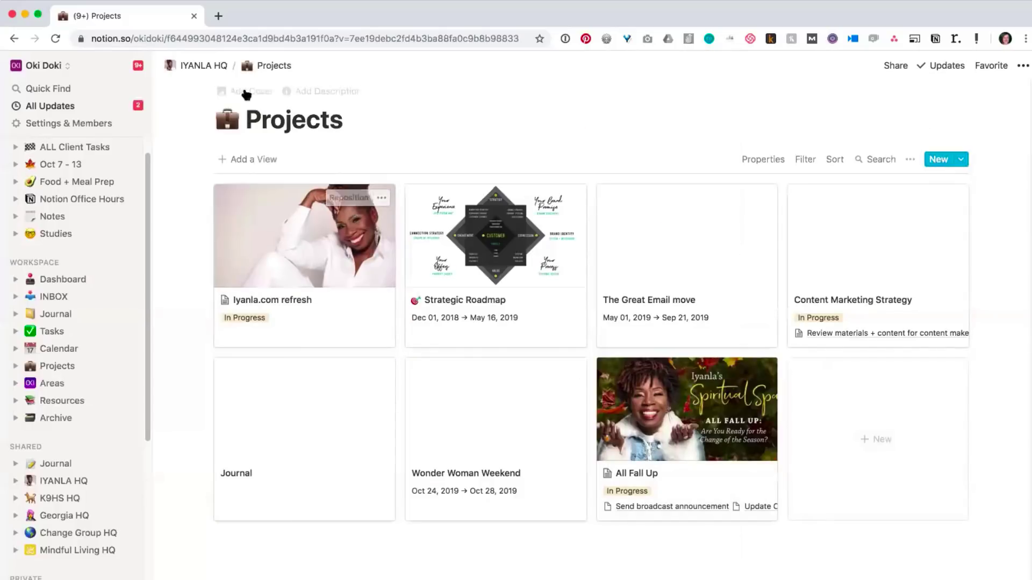
left_click(215, 66)
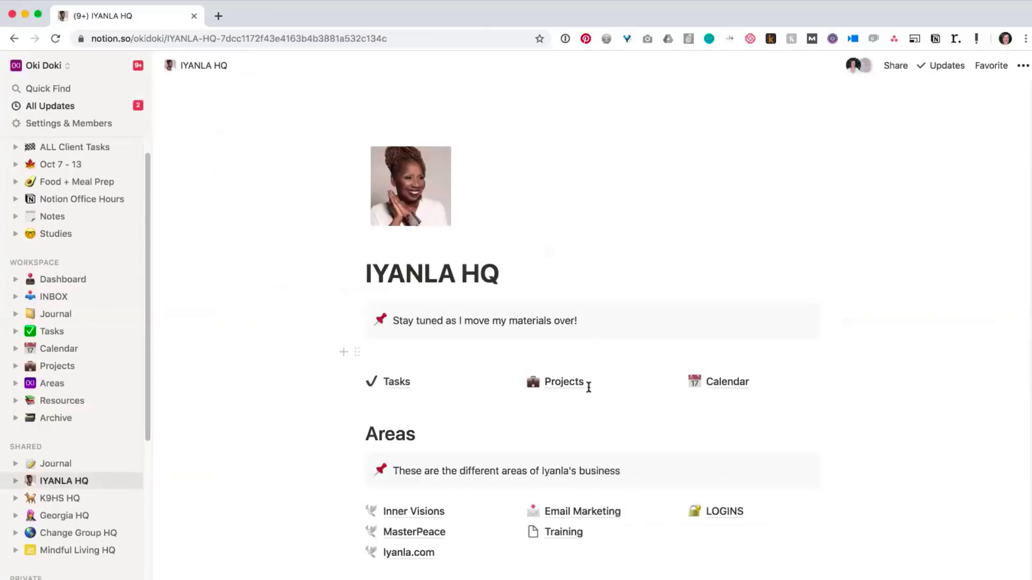
scroll(613, 421, "down", 3)
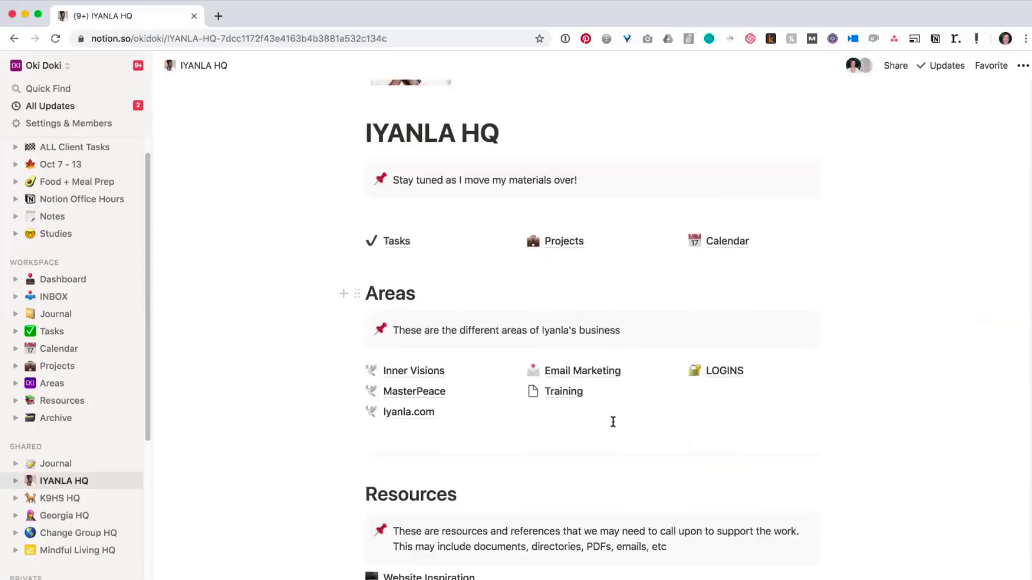
left_click(401, 246)
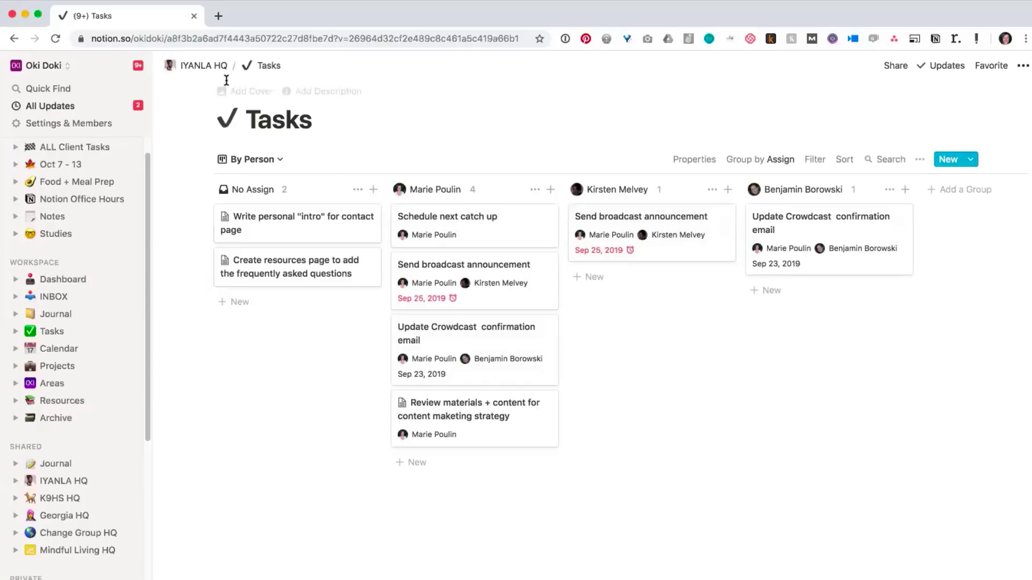
left_click(213, 66)
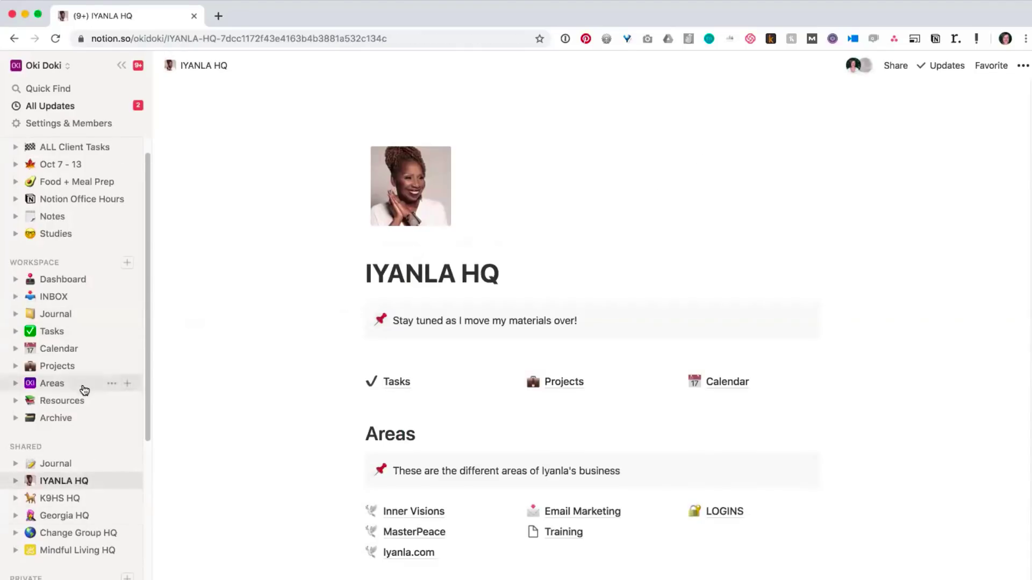
Step: Open the workspace's Areas page and check the list of available workspaces
left_click(48, 385)
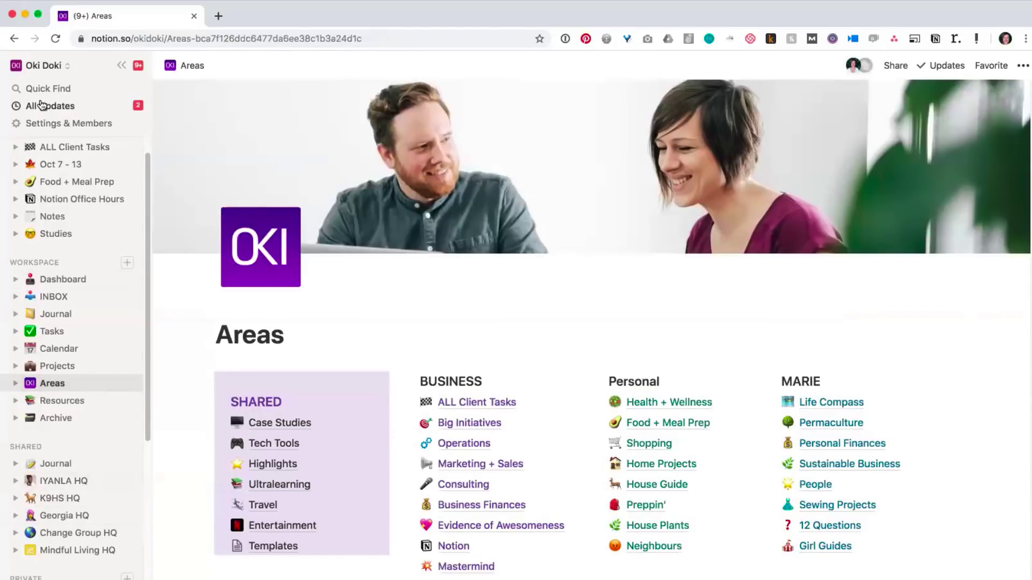
left_click(47, 65)
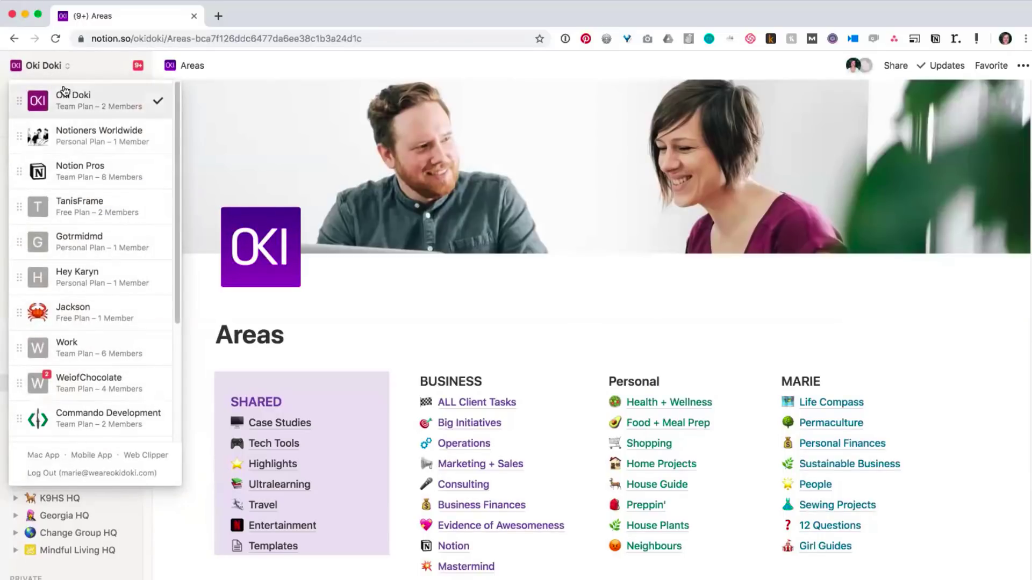
left_click(516, 306)
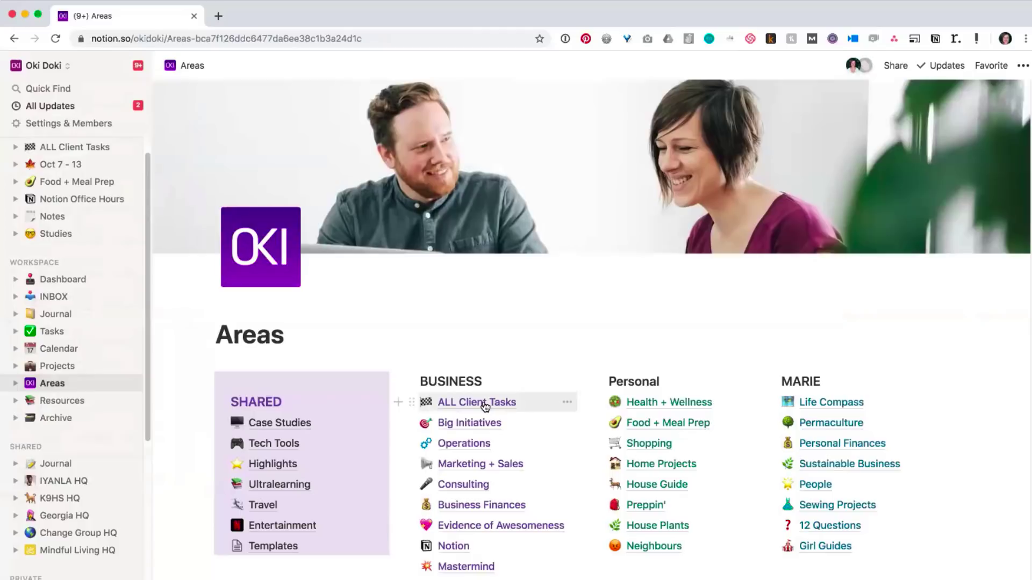
Step: Open ALL Client Tasks from the Business areas and review the linked task tables for each client
left_click(484, 403)
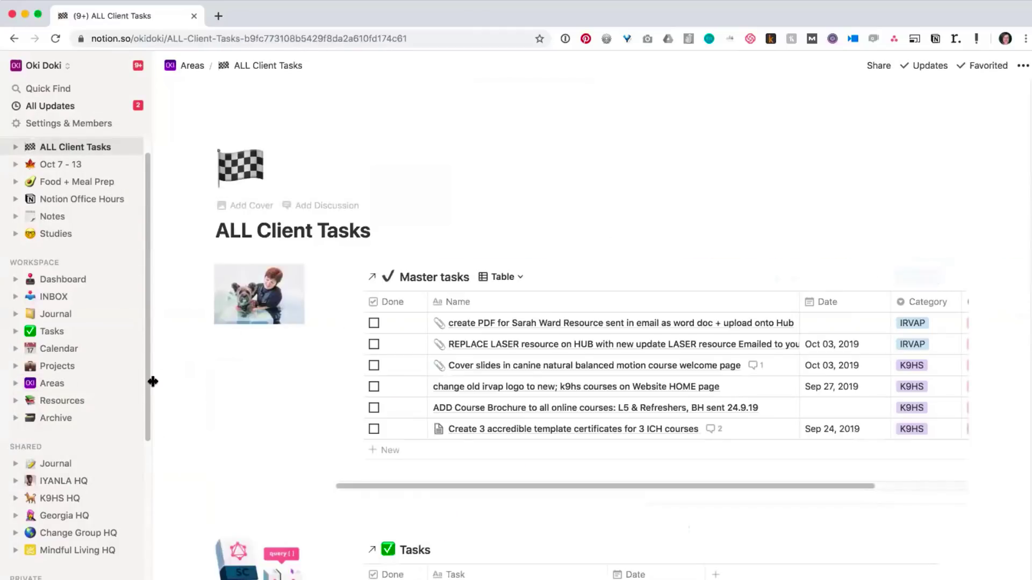
scroll(179, 372, "down", 5)
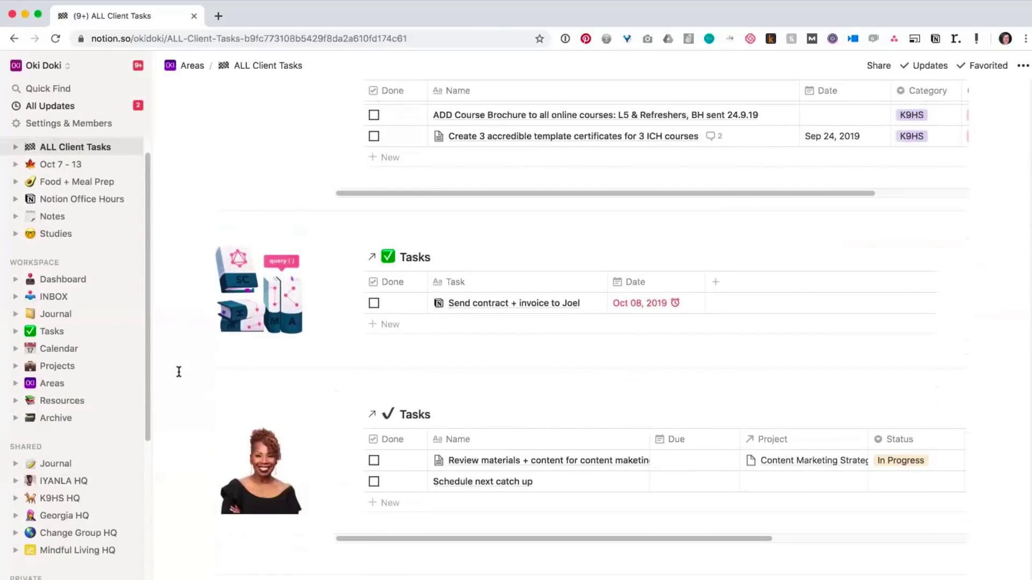
scroll(179, 372, "down", 10)
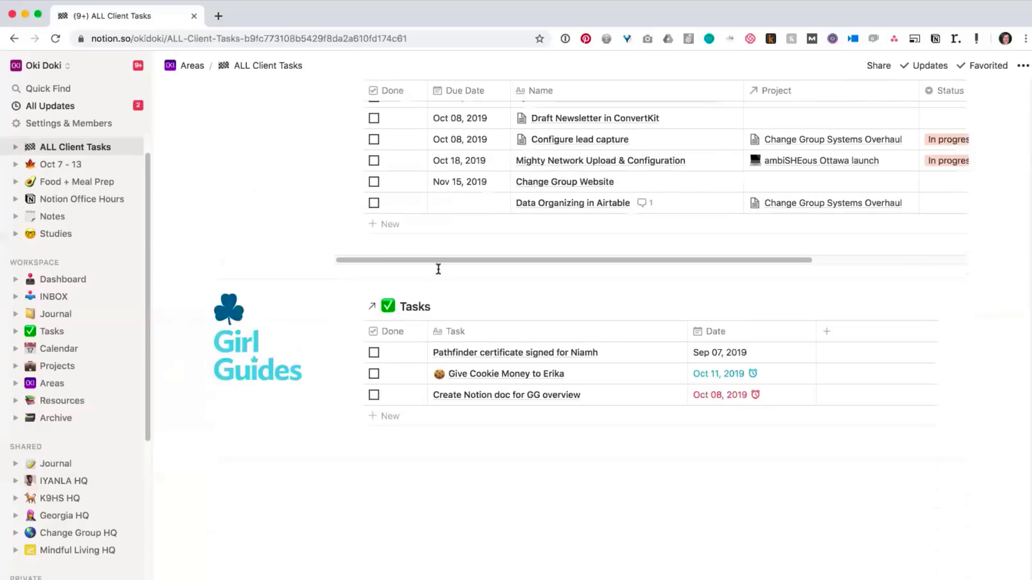
scroll(420, 343, "up", 2)
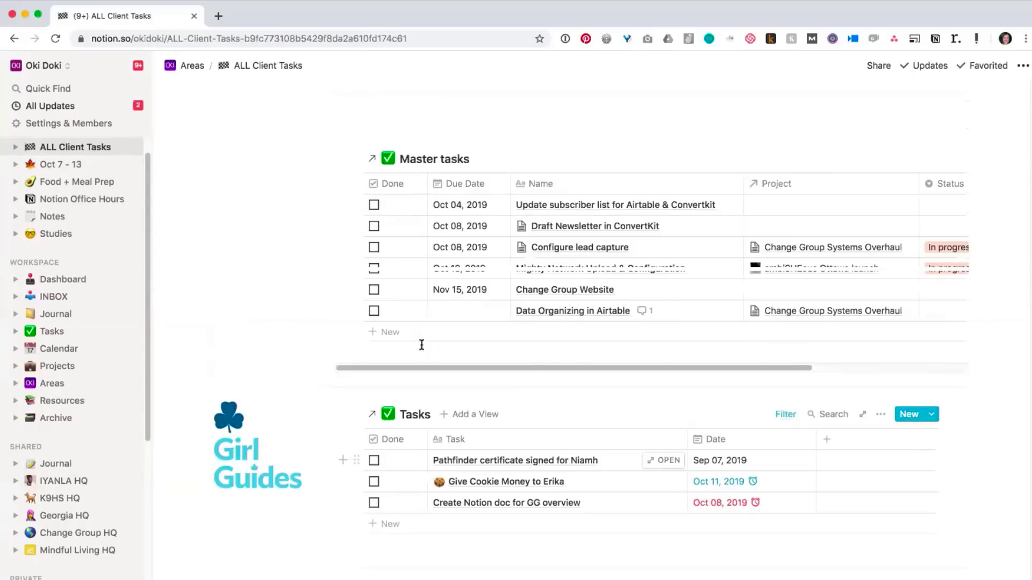
scroll(421, 345, "up", 12)
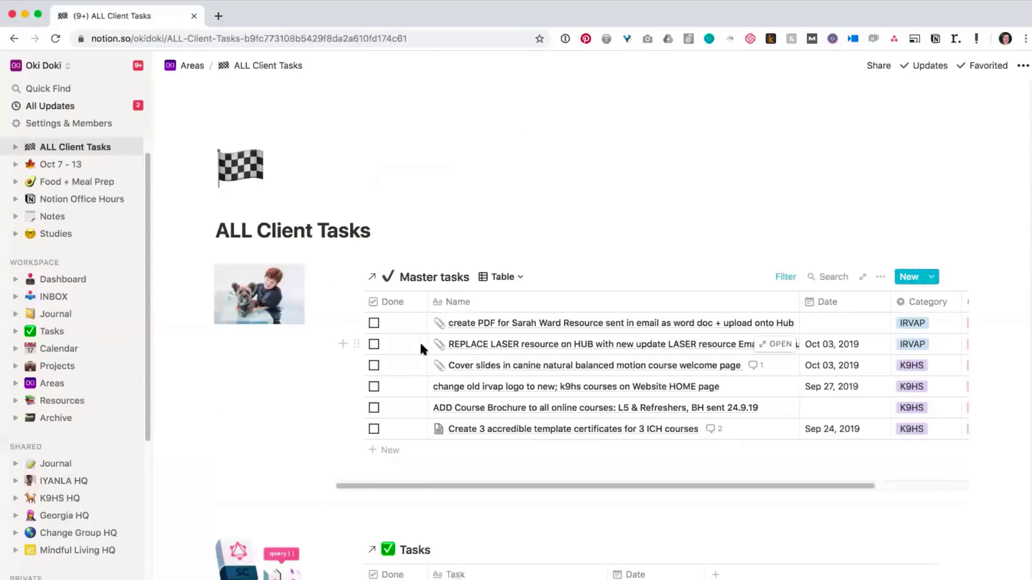
scroll(173, 351, "down", 3)
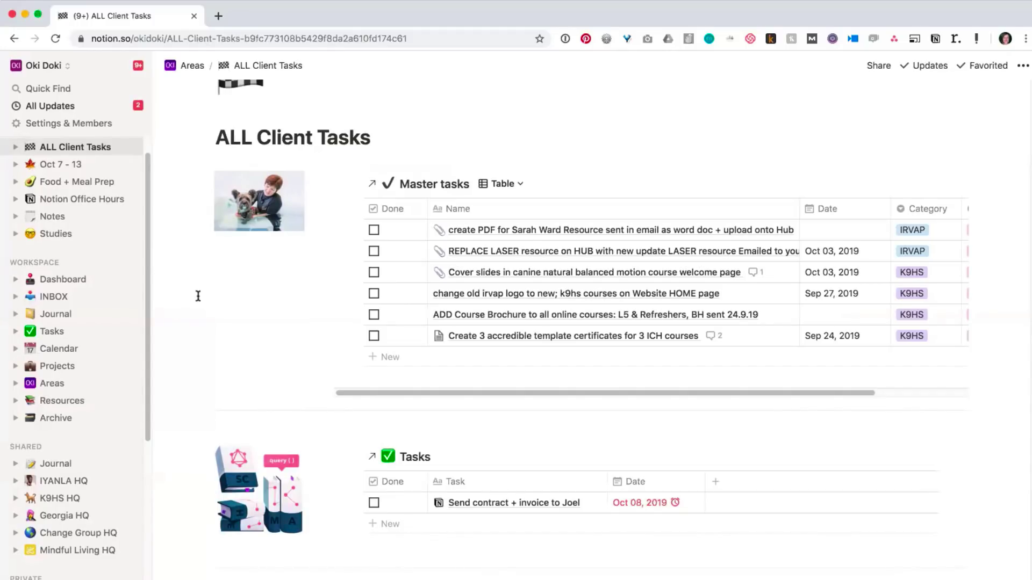
scroll(134, 411, "down", 1)
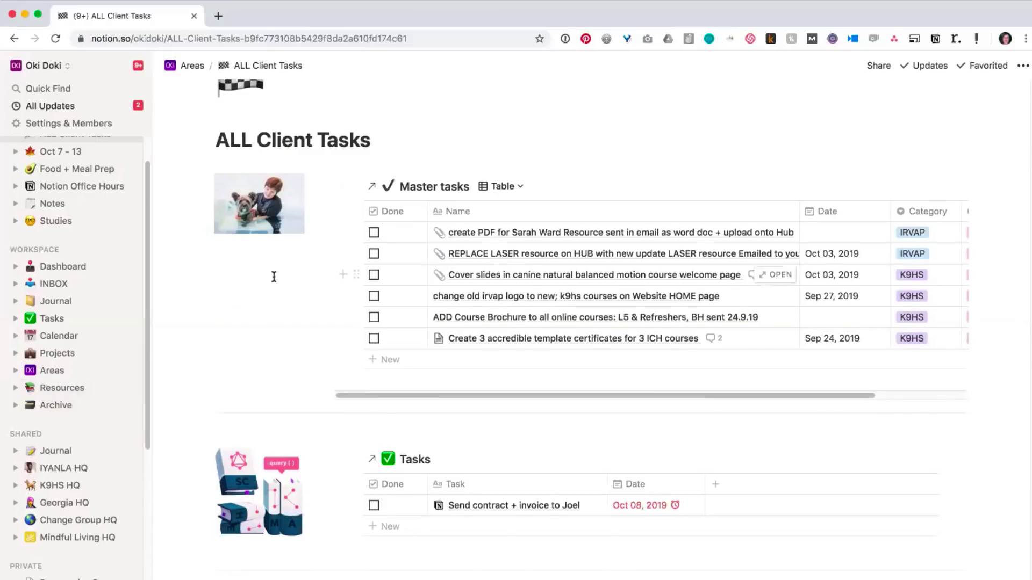
scroll(274, 278, "up", 3)
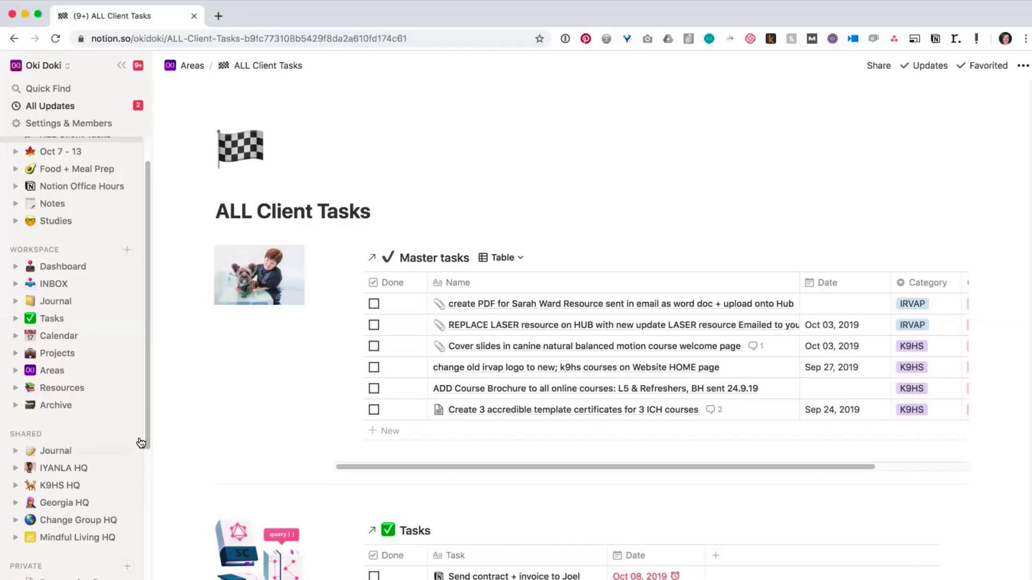
Step: Open the shared K9HS HQ page and browse the full list of workspaces without switching
left_click(55, 489)
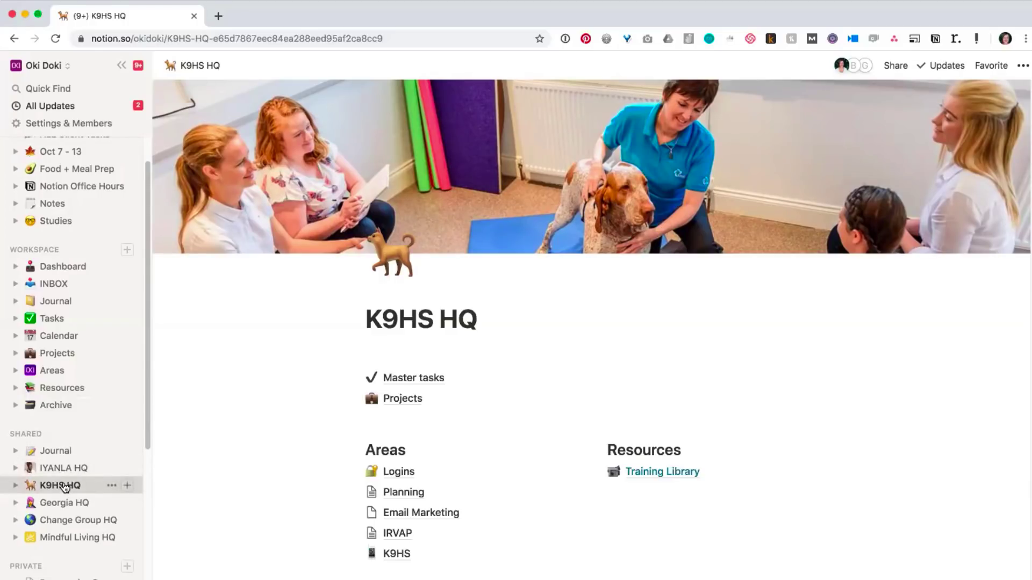
left_click(53, 65)
scroll(88, 414, "down", 3)
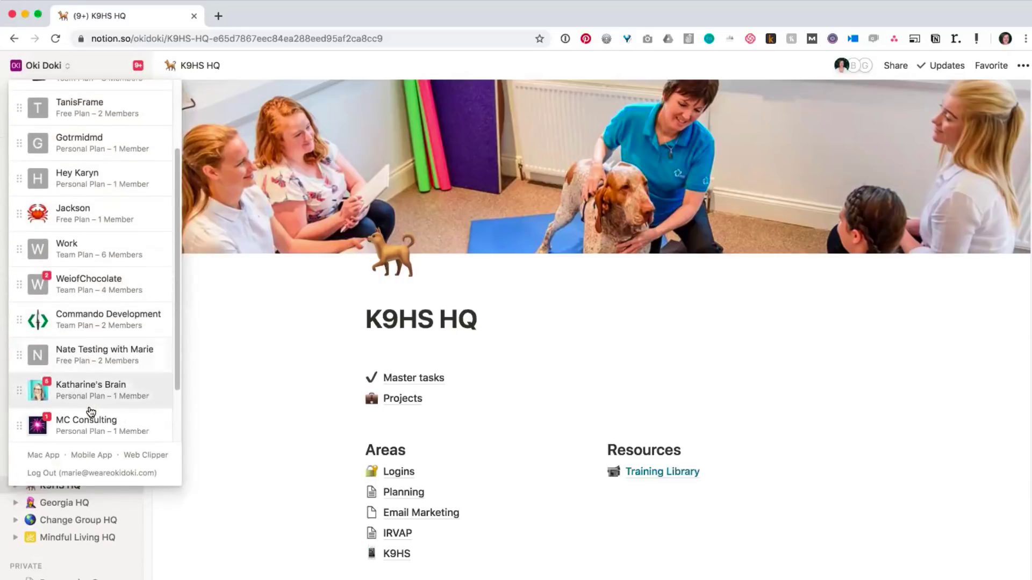
scroll(94, 403, "down", 1)
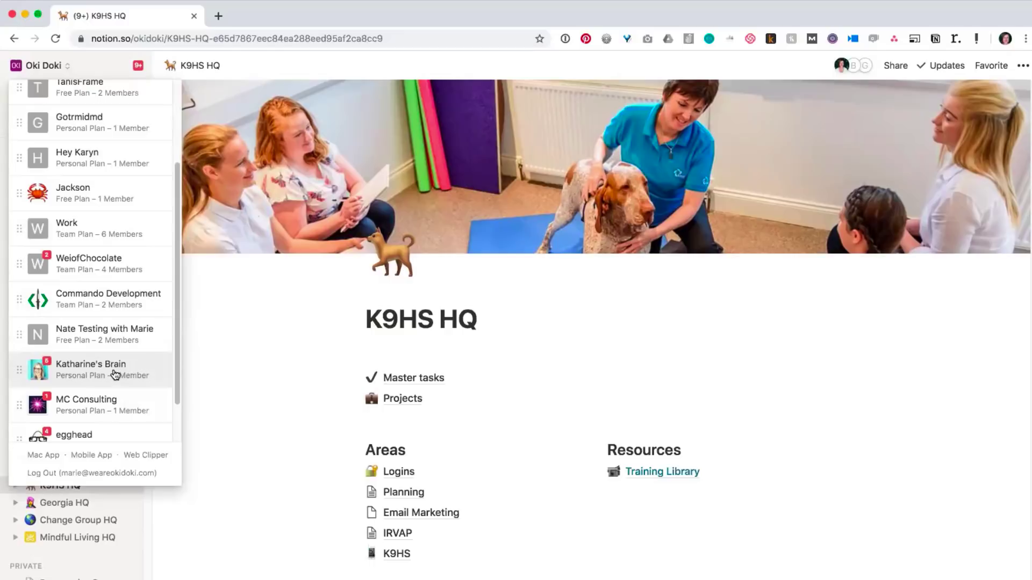
left_click(228, 362)
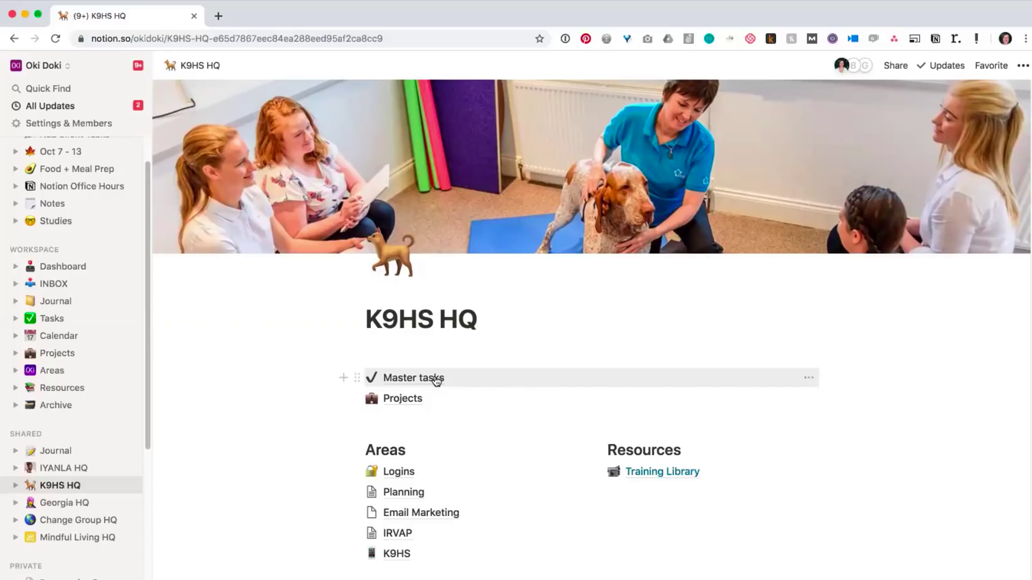
Step: View the Training Library under K9HS HQ's Resources and return to the HQ page
scroll(560, 498, "down", 1)
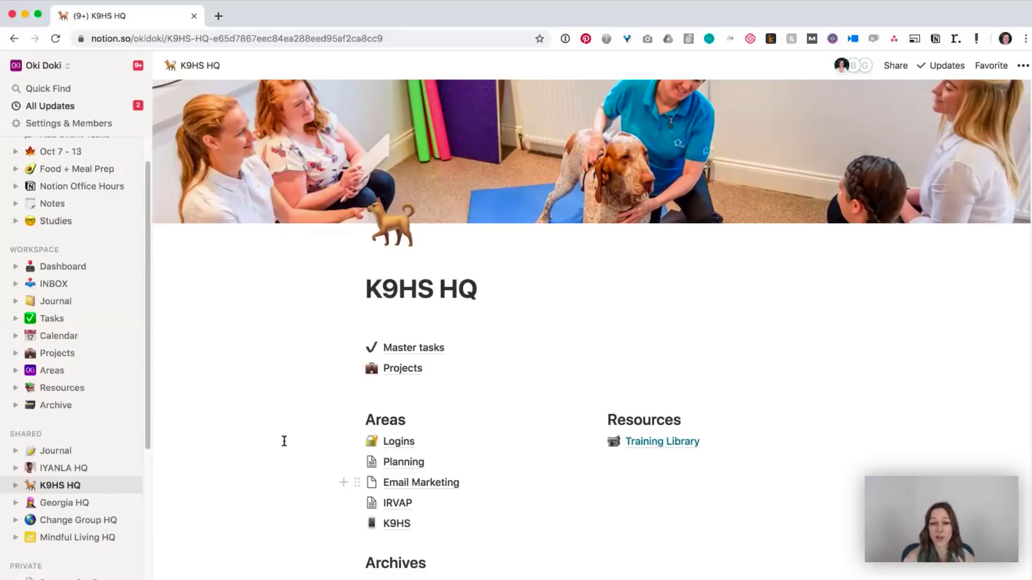
left_click(635, 444)
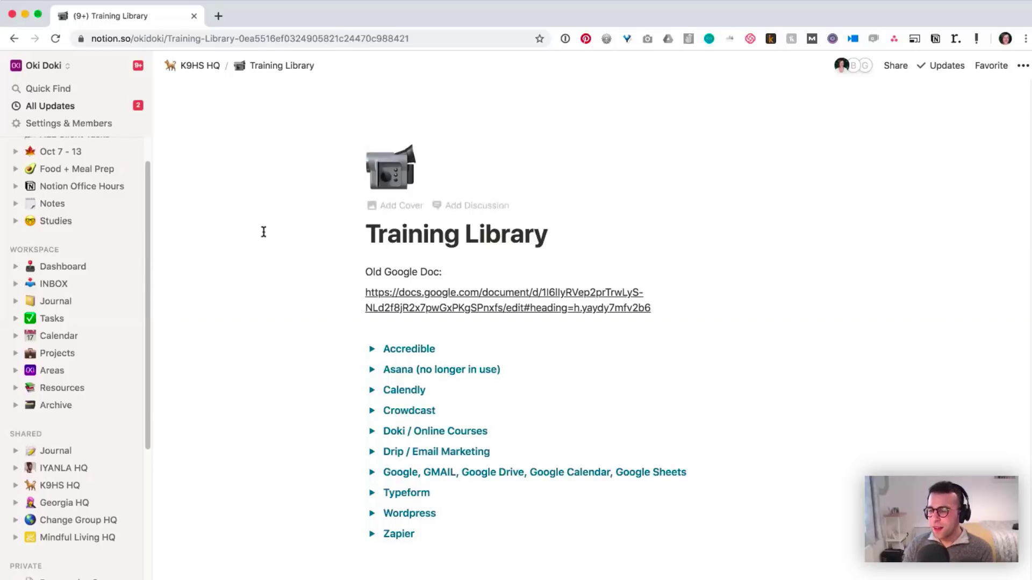
left_click(201, 65)
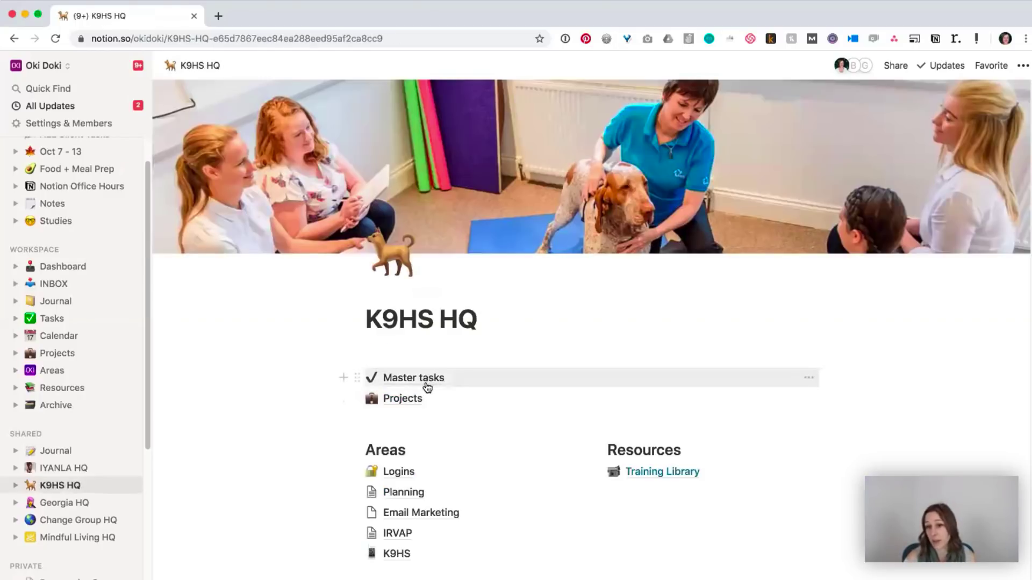
Step: Open the IRVAP website project from K9HS HQ's Projects and review its properties, overview and documents
left_click(415, 400)
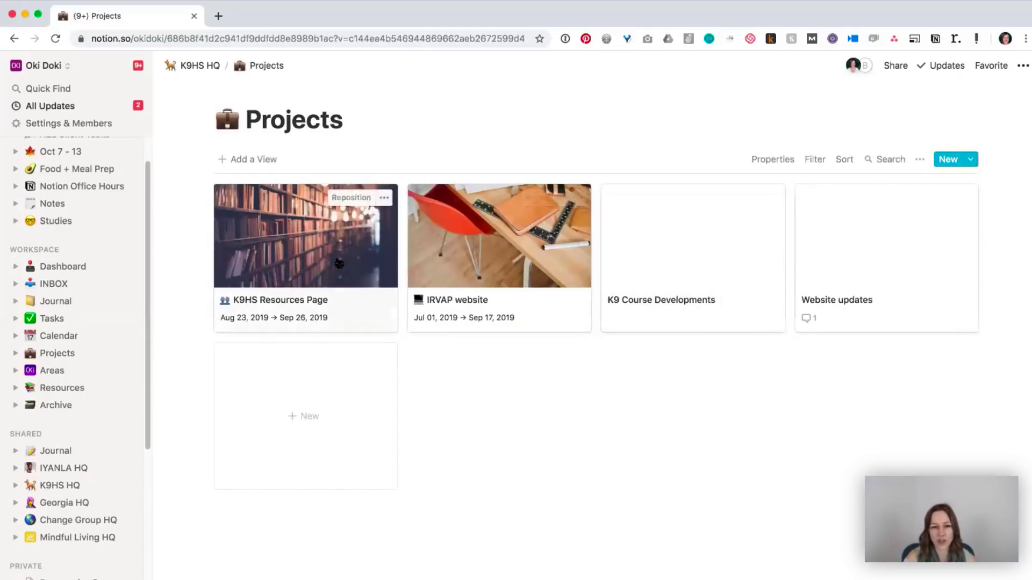
left_click(528, 295)
scroll(480, 327, "down", 4)
scroll(480, 327, "up", 4)
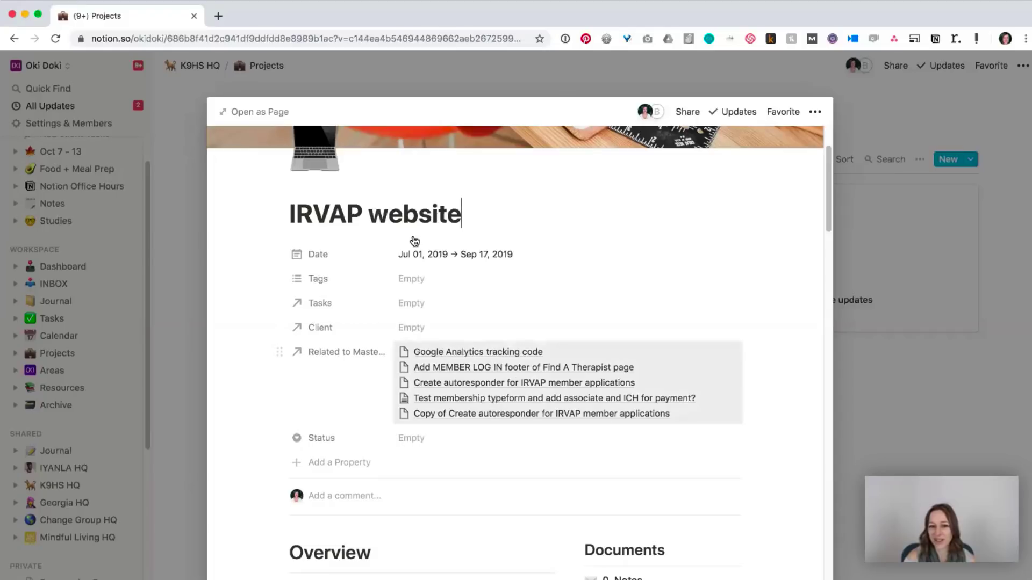
scroll(493, 400, "down", 5)
scroll(628, 394, "down", 10)
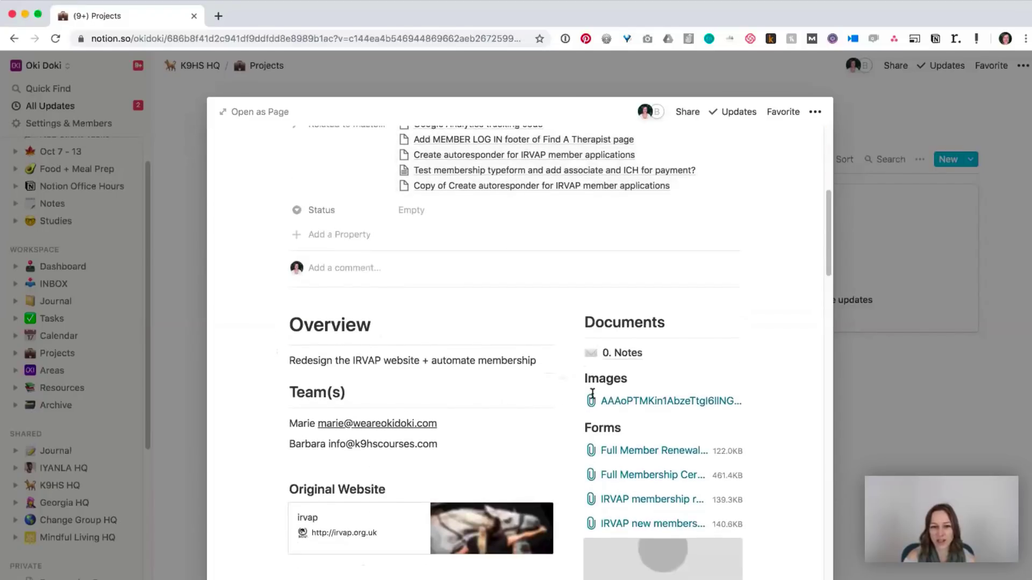
Step: Review the IRVAP project's brand assets, Facebook covers and membership categories, and close the project
scroll(628, 394, "down", 12)
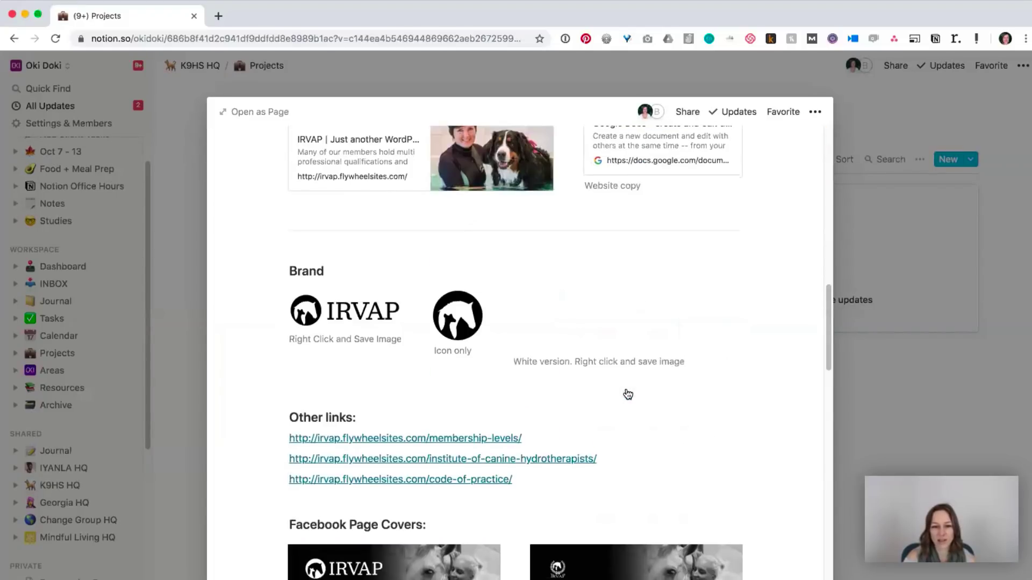
scroll(628, 394, "up", 1)
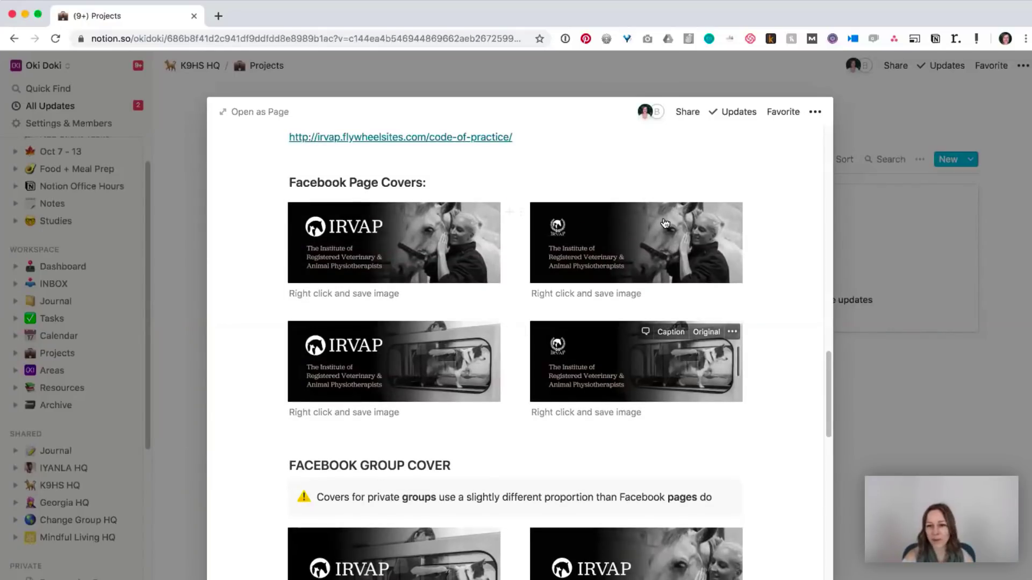
scroll(747, 307, "down", 2)
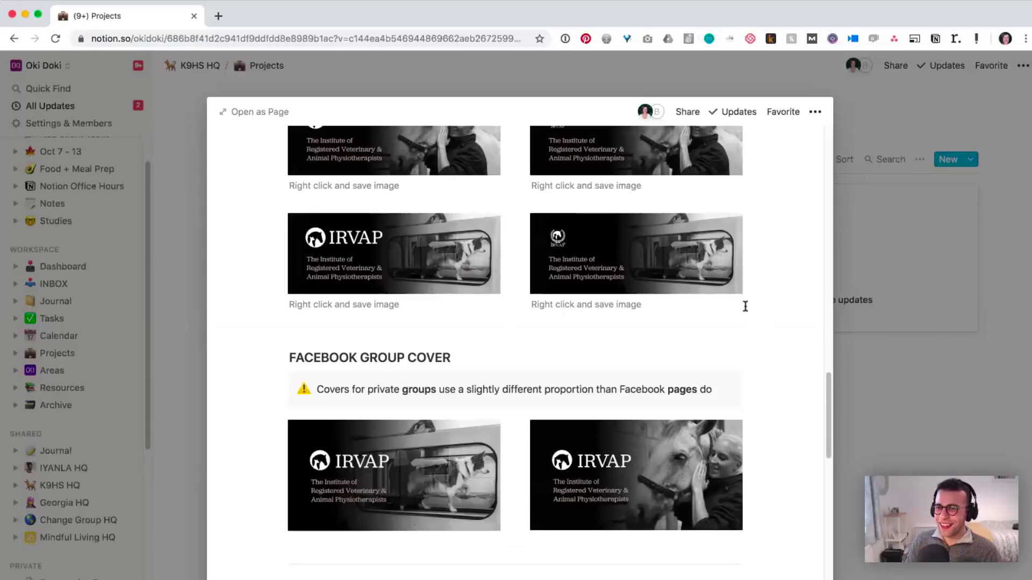
scroll(747, 305, "down", 12)
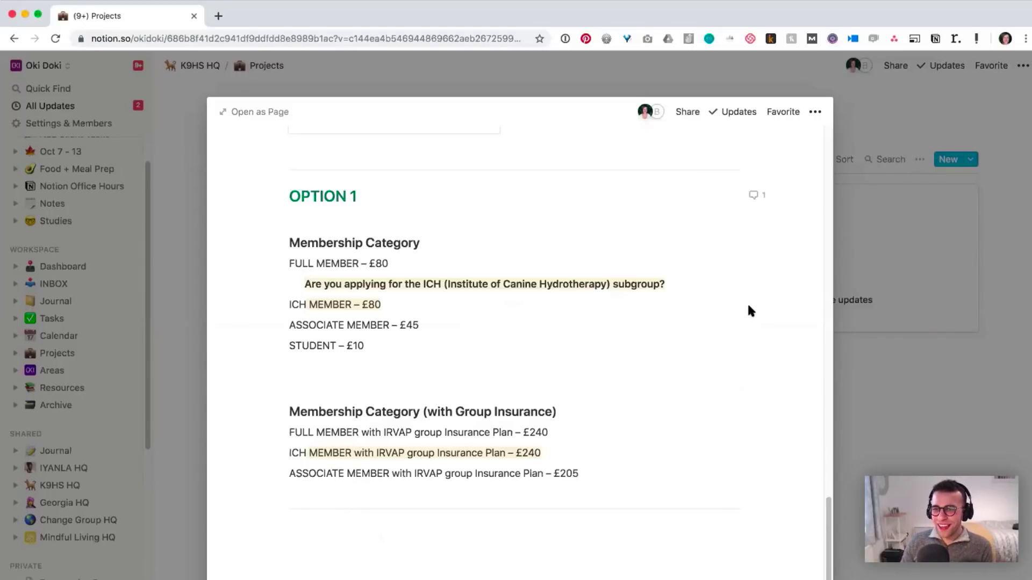
left_click(894, 412)
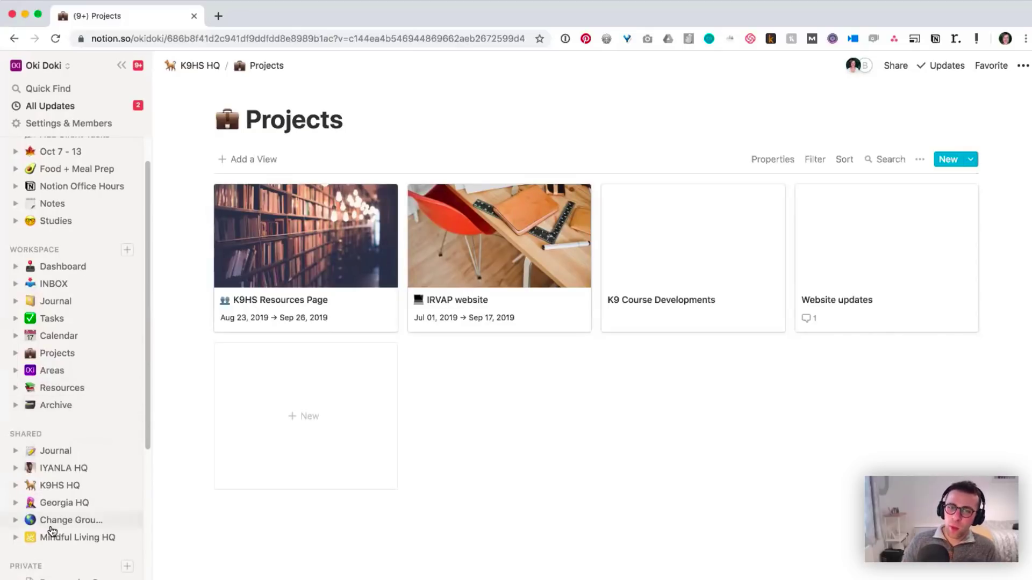
Step: Reopen IYANLA HQ and check the workspace's All Updates feed
left_click(57, 469)
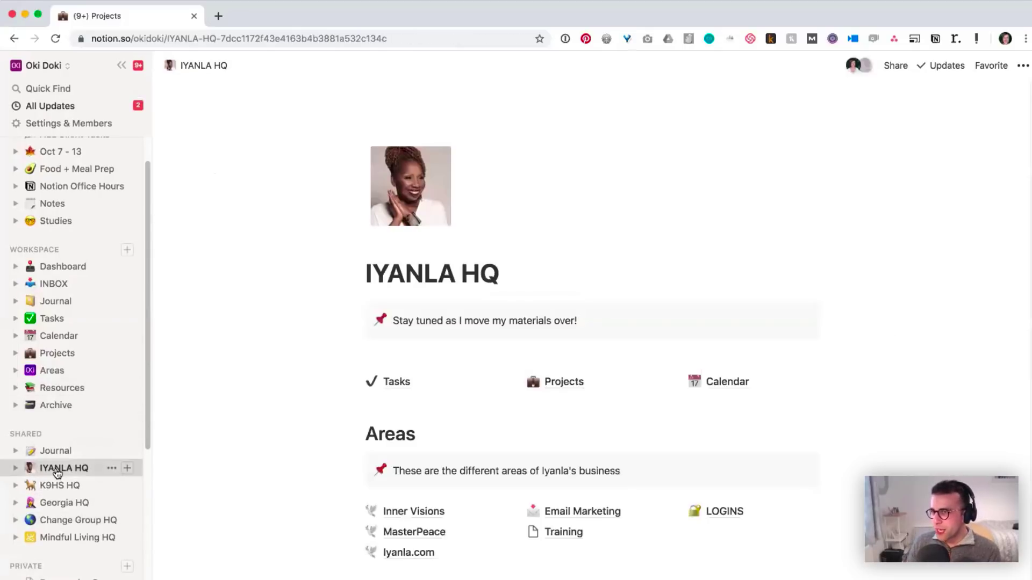
left_click(61, 107)
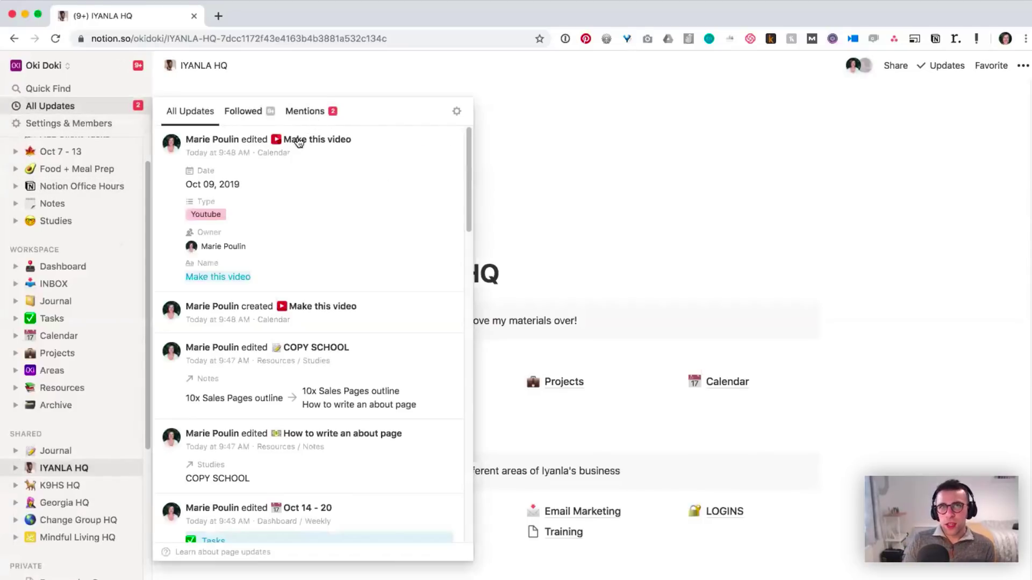
left_click(609, 195)
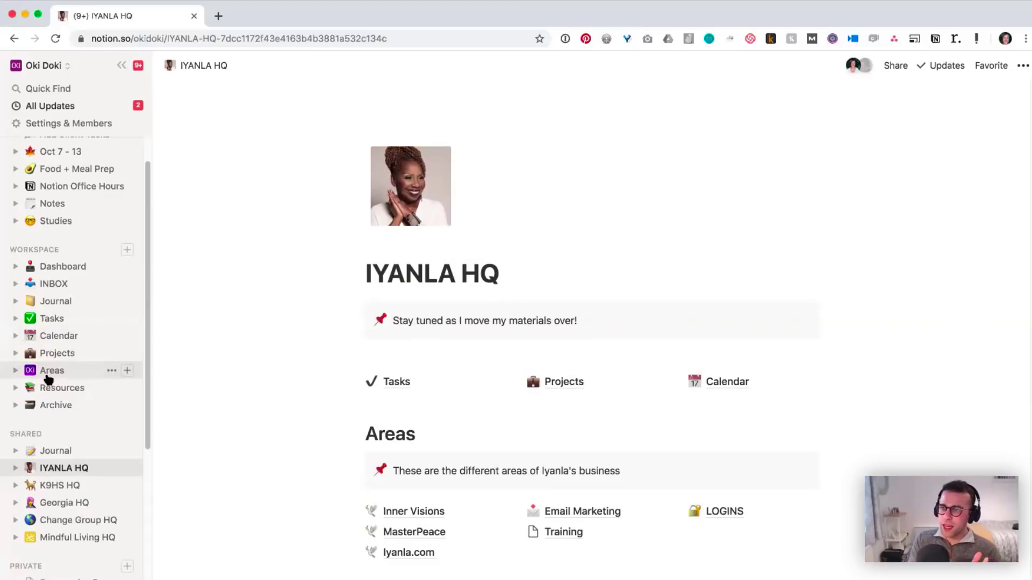
Step: Open the workspace's Calendar page to view its monthly schedule
left_click(53, 337)
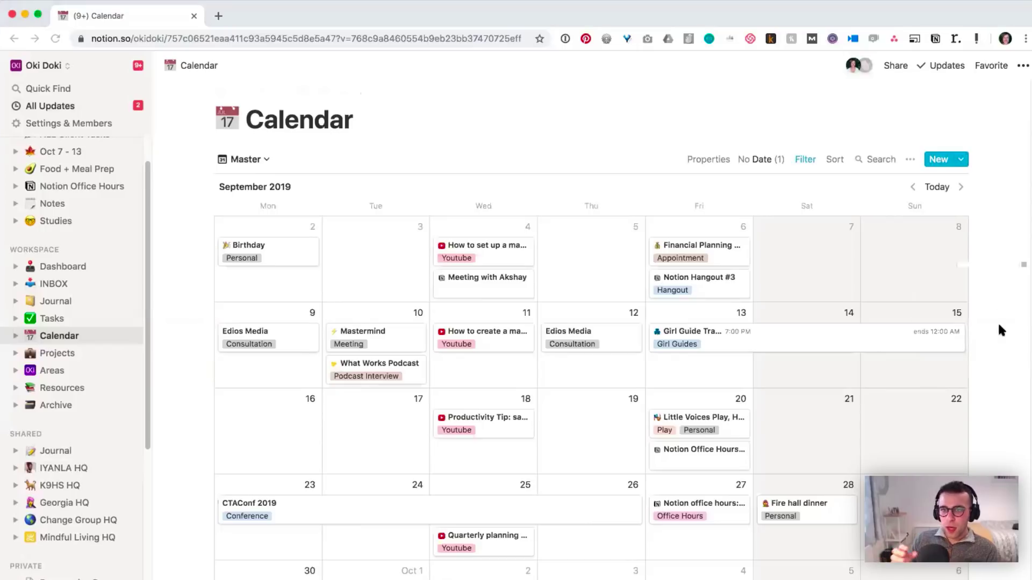
Step: Check the Calendar's entry templates, and review the properties of the October 2 "Database vs pages" entry before closing it
left_click(962, 160)
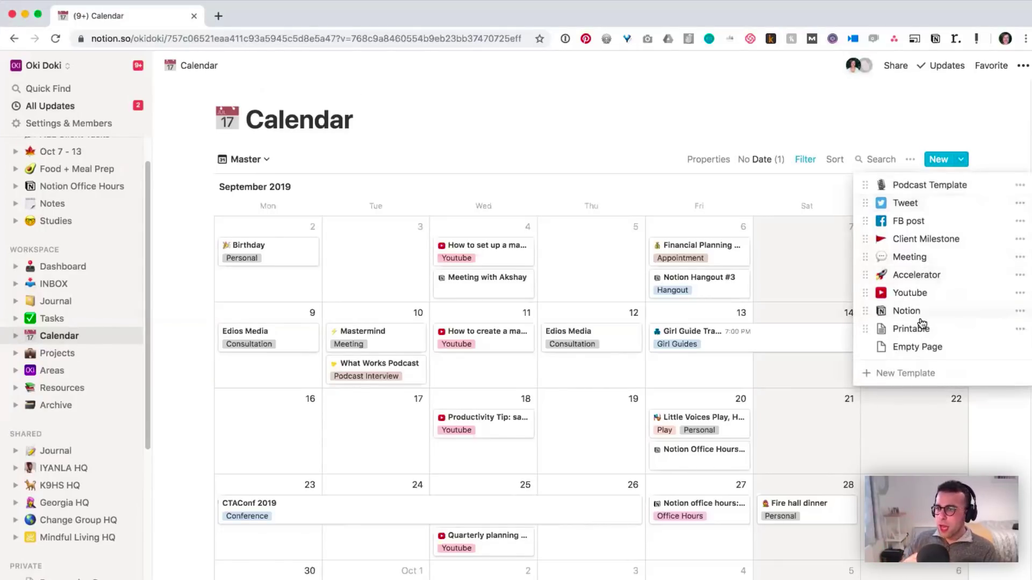
left_click(990, 123)
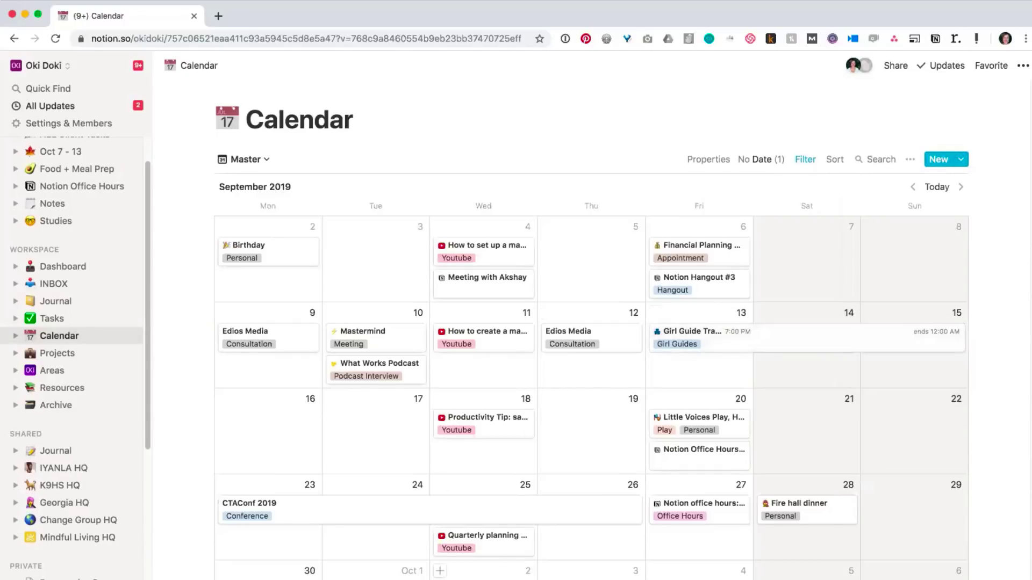
left_click(503, 572)
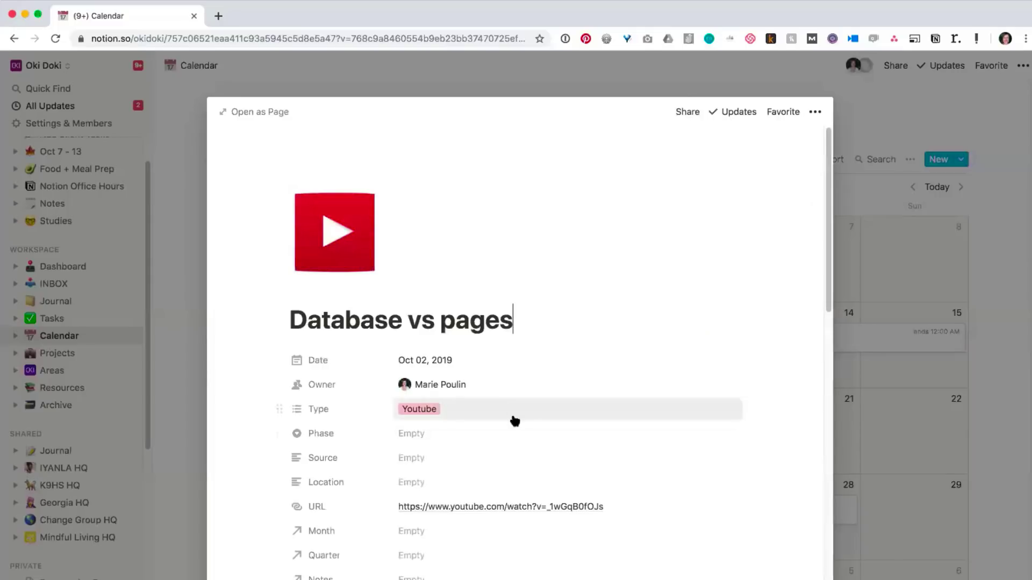
scroll(514, 419, "down", 2)
scroll(516, 420, "down", 1)
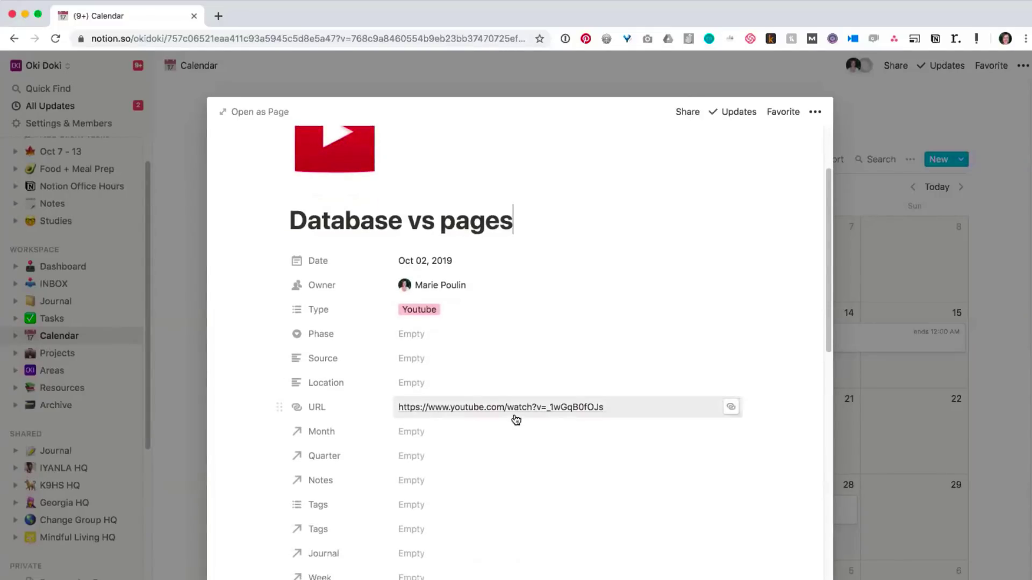
scroll(516, 419, "down", 2)
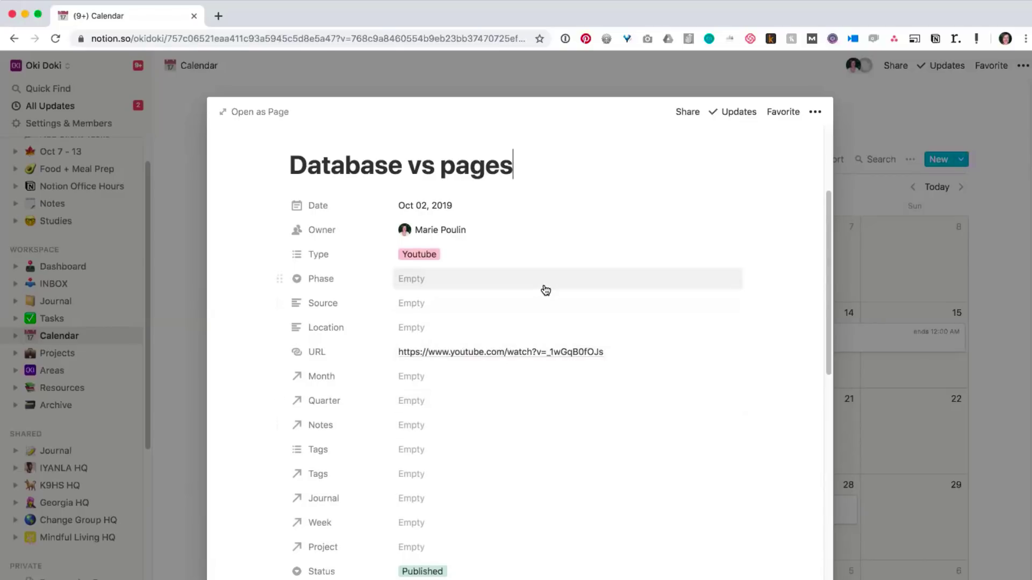
scroll(500, 407, "down", 1)
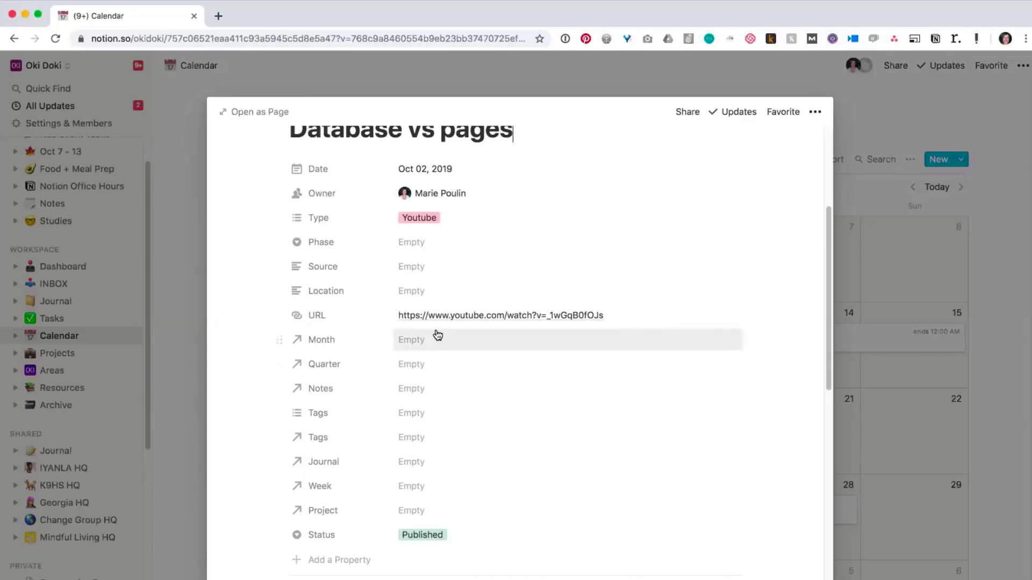
scroll(506, 412, "down", 1)
scroll(507, 412, "down", 1)
scroll(507, 410, "up", 3)
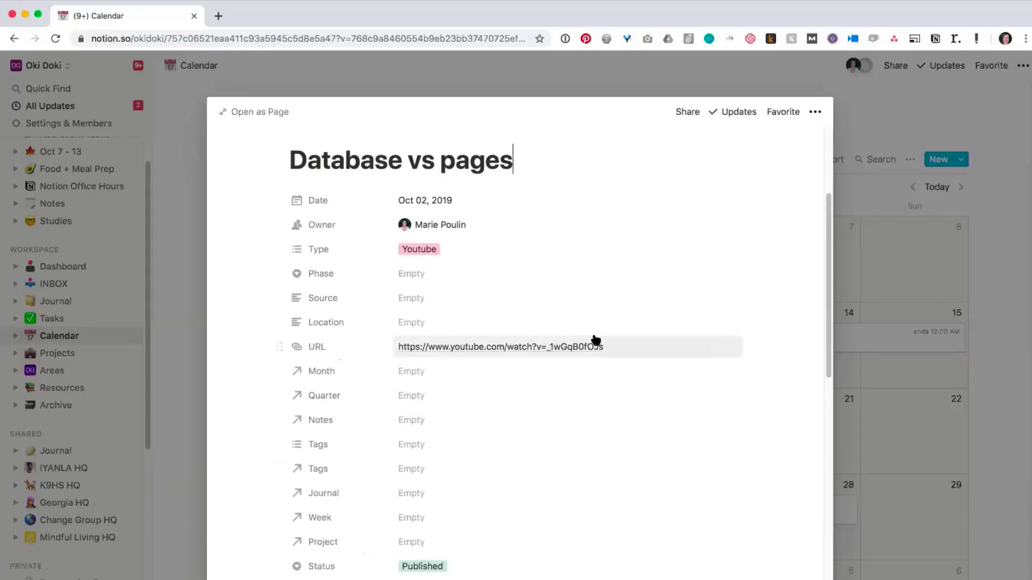
left_click(850, 218)
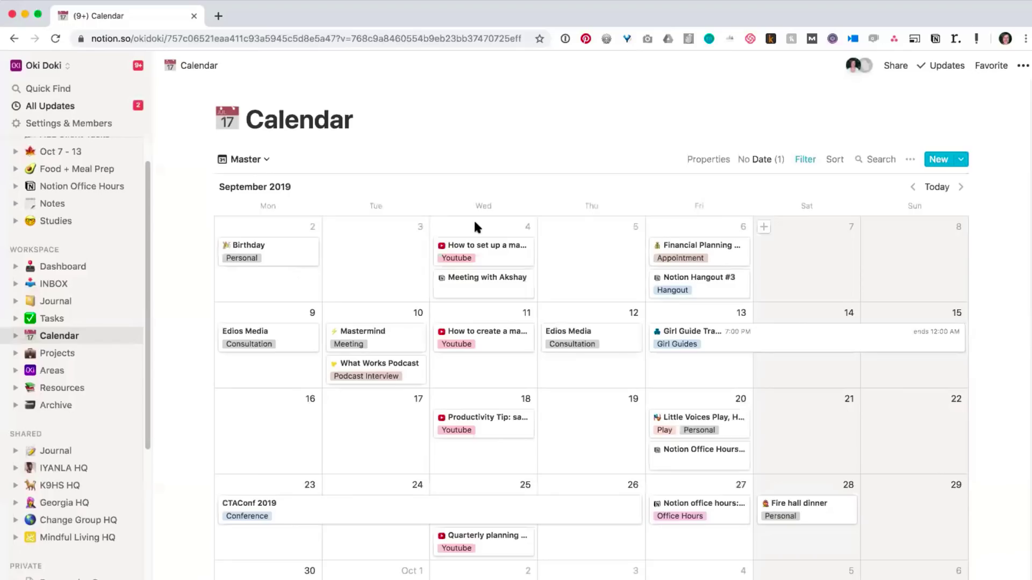
Step: Switch the Calendar to its Editorial Calendar view and show September 2019
left_click(266, 160)
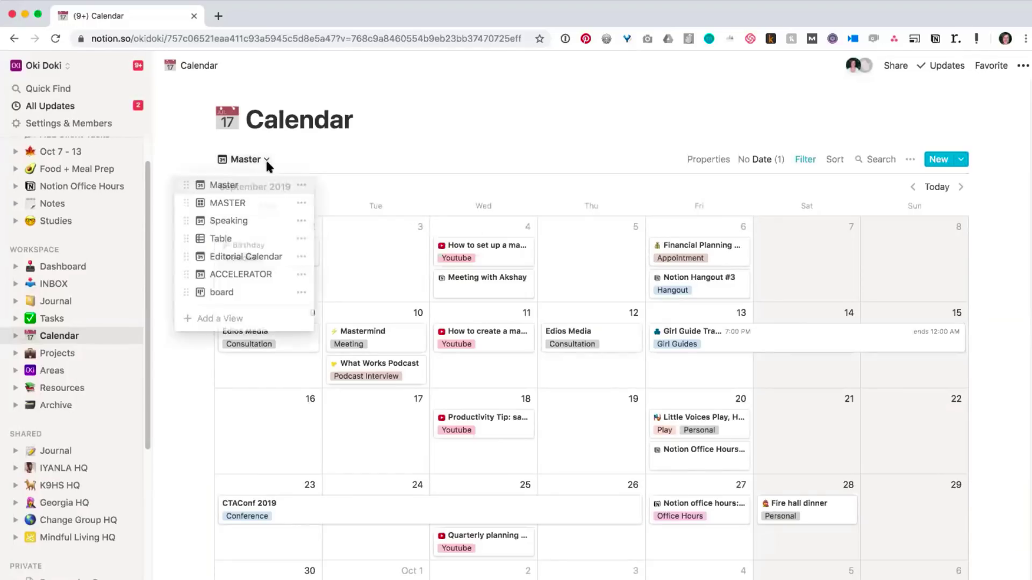
left_click(251, 262)
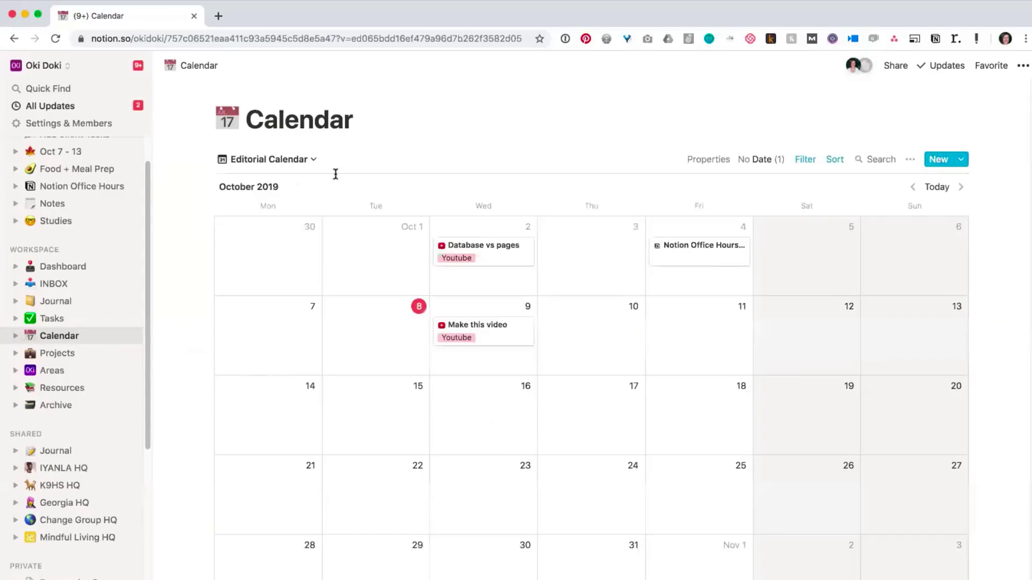
left_click(913, 187)
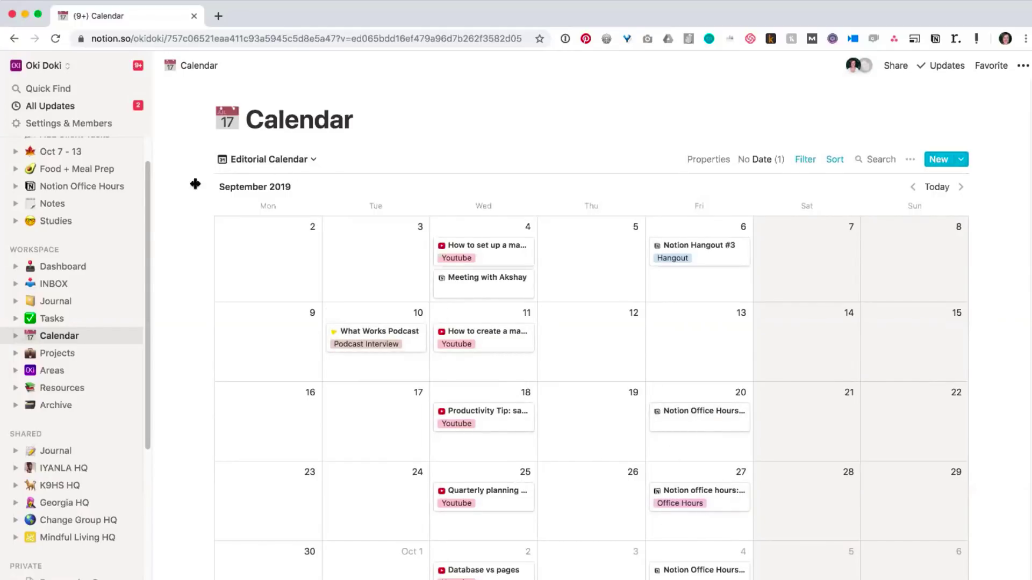
Step: Open the Weekly database that holds the Oct 7 - 13 page and review all weeks in its Progress view
left_click(51, 152)
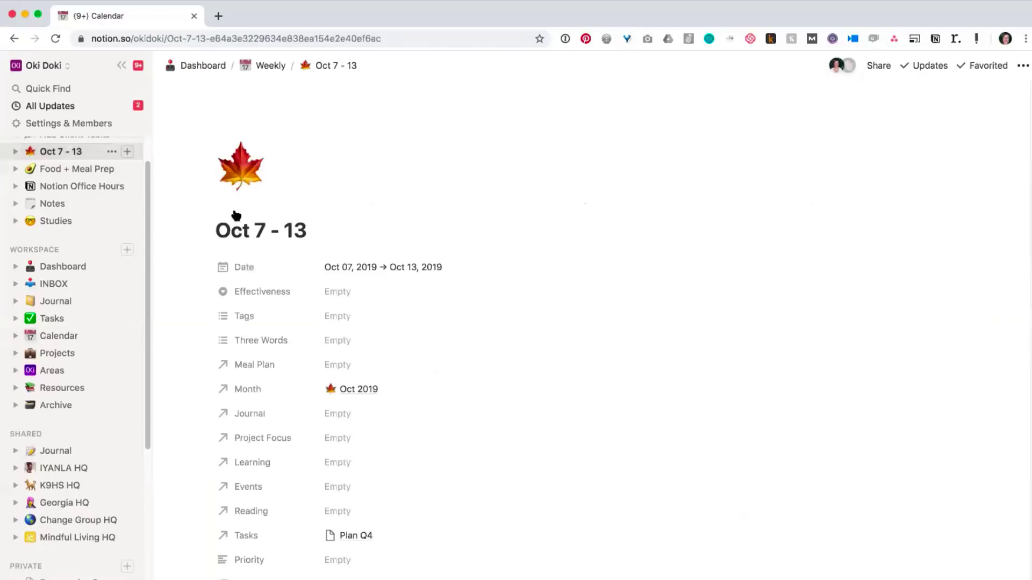
left_click(272, 66)
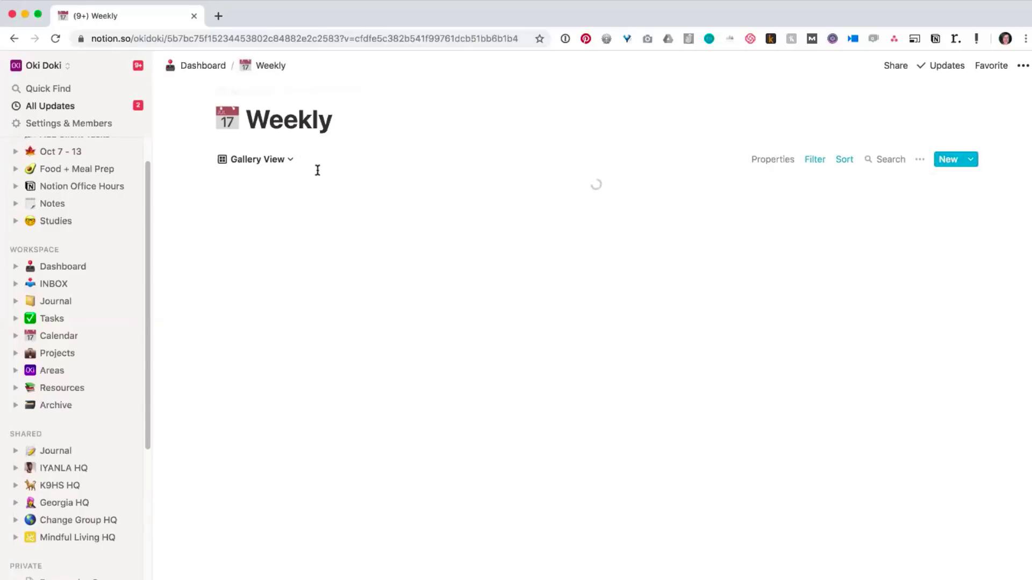
left_click(290, 162)
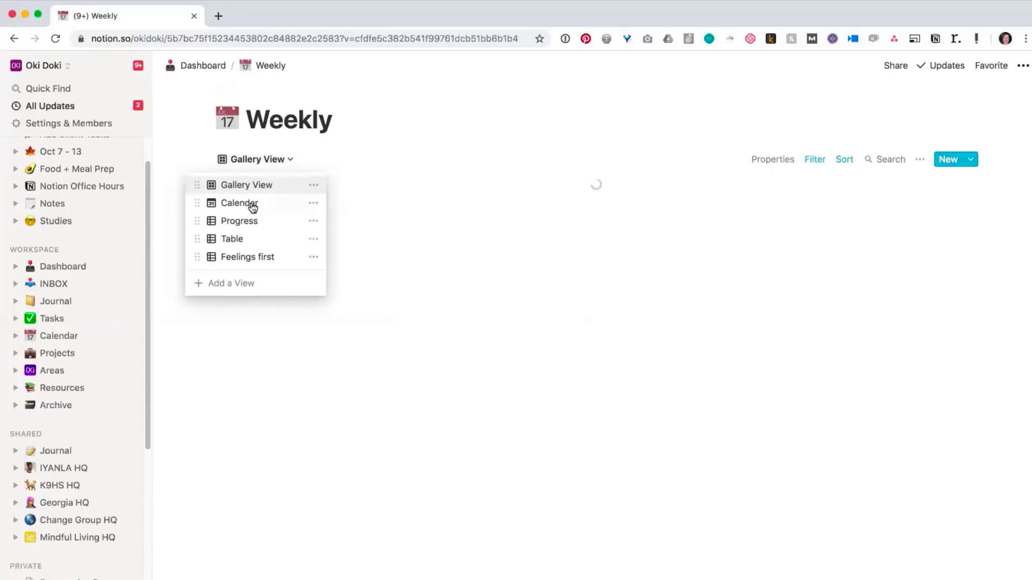
left_click(245, 220)
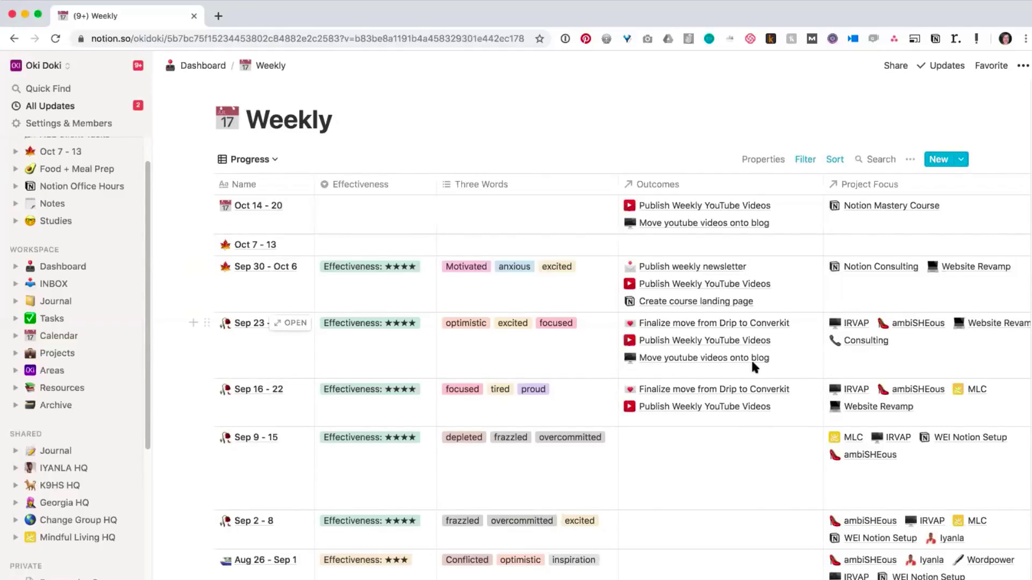
scroll(840, 347, "down", 1)
scroll(672, 357, "down", 1)
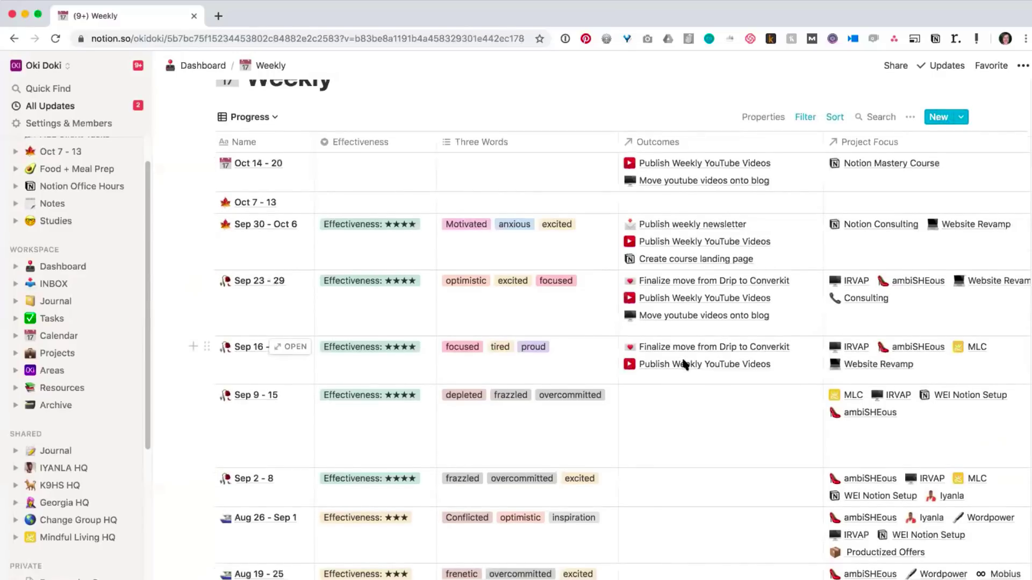
scroll(701, 377, "down", 6)
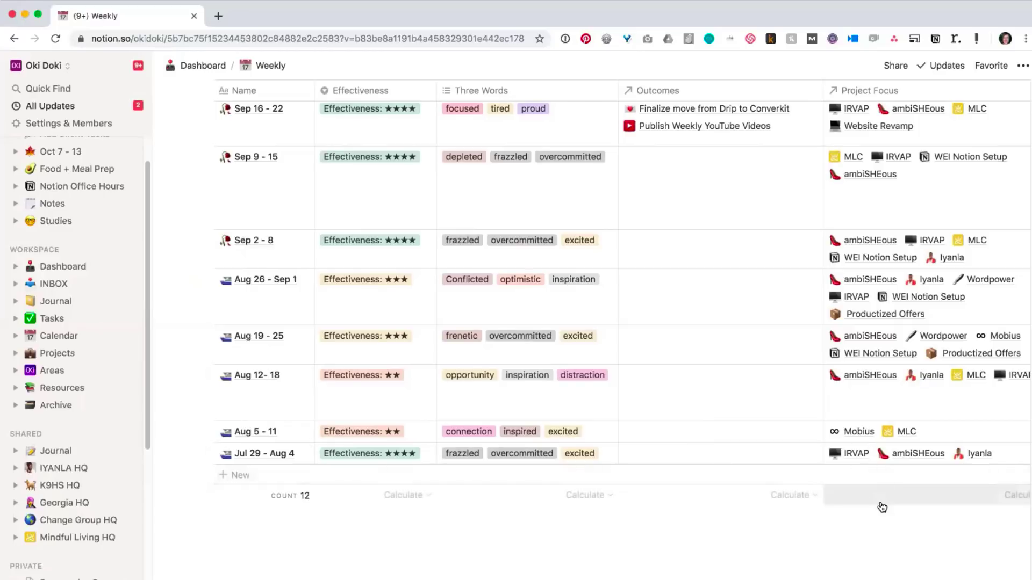
scroll(877, 495, "up", 6)
scroll(802, 404, "up", 1)
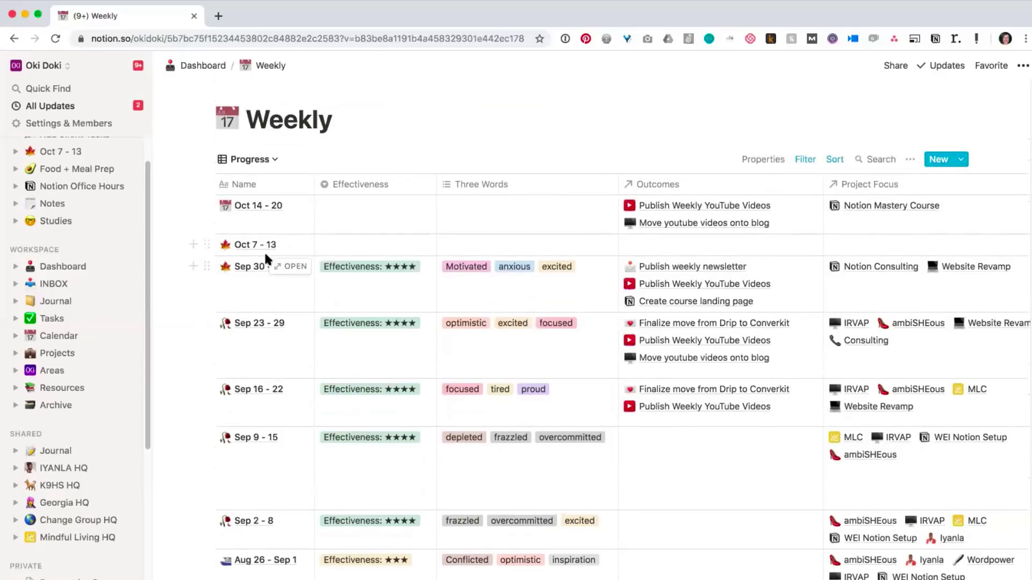
Step: Visit the Dashboard, return to the Calendar and switch it to the monthly Master view
left_click(220, 67)
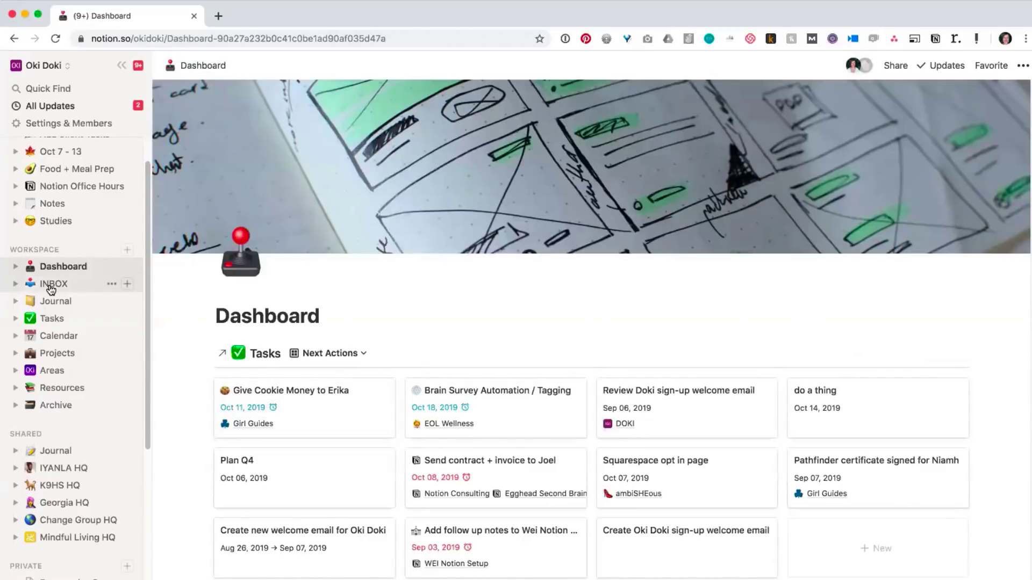
left_click(54, 336)
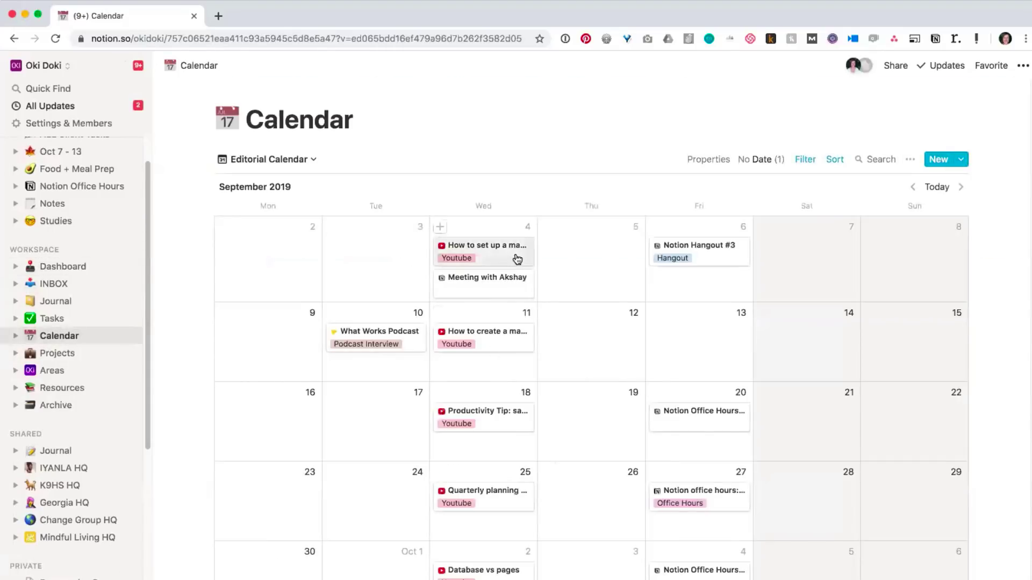
left_click(300, 161)
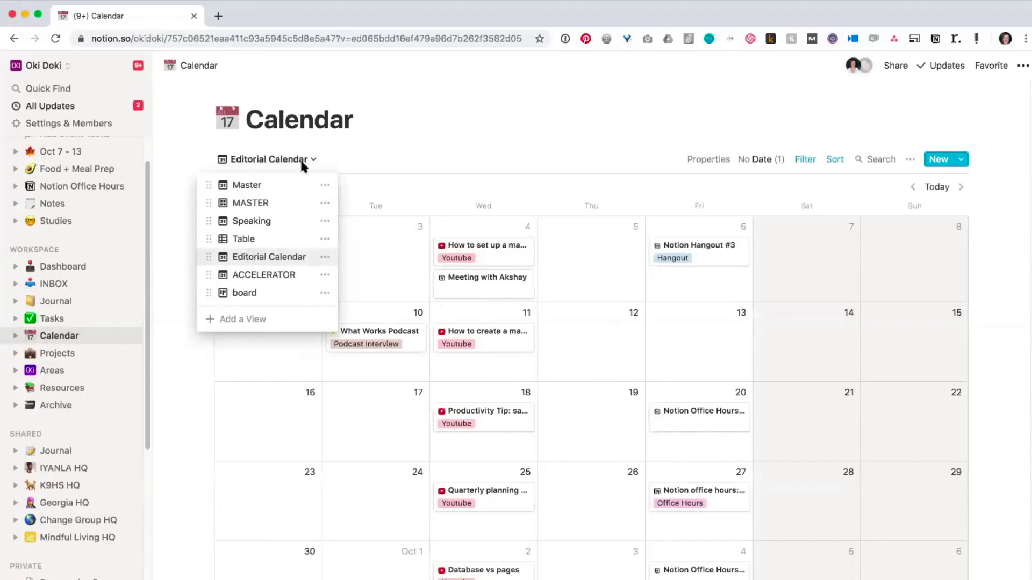
left_click(274, 186)
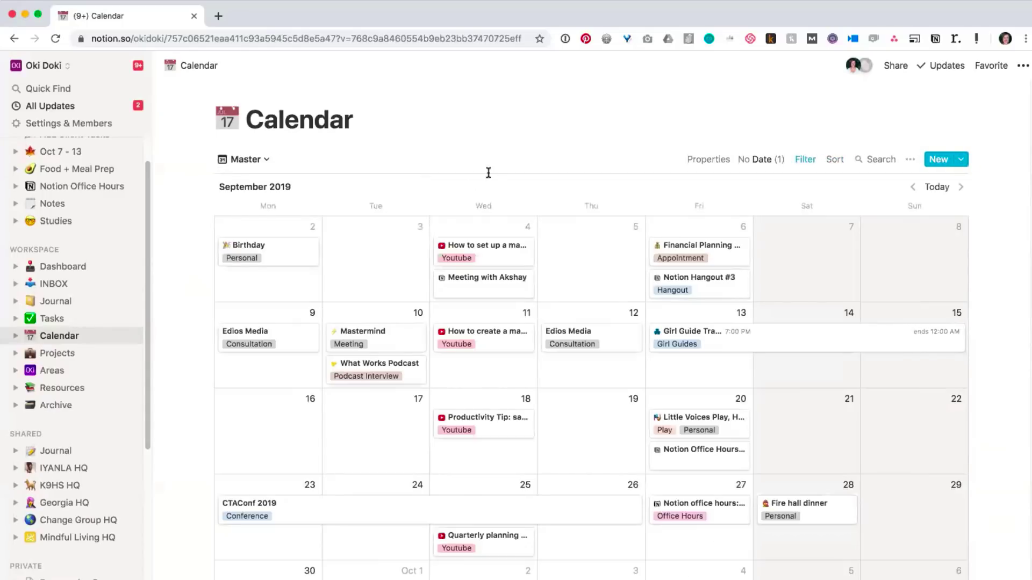
Step: Open the Areas page and look over its Shared, Business and Personal sections
left_click(57, 375)
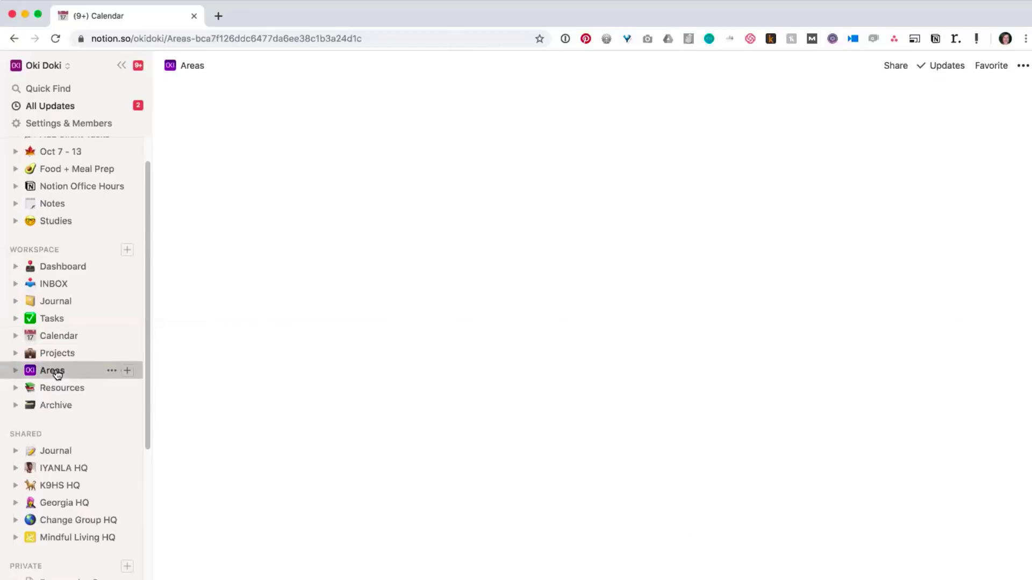
scroll(562, 306, "down", 1)
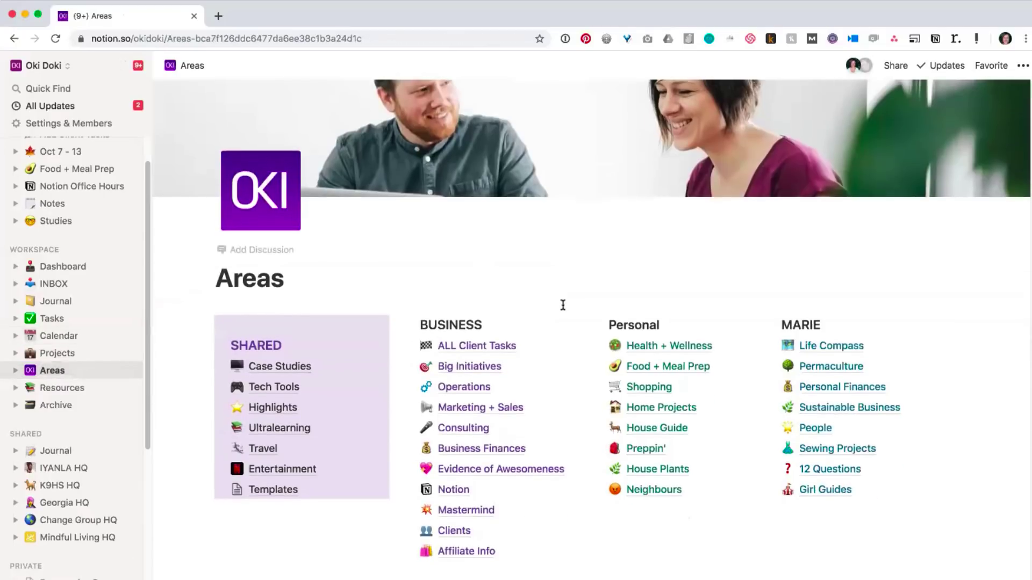
scroll(563, 306, "down", 1)
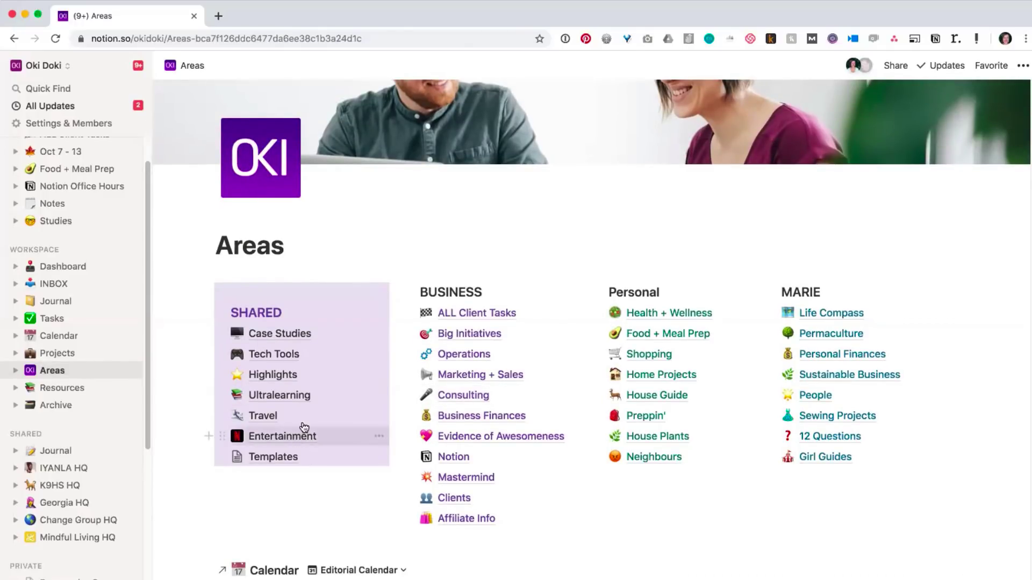
Step: Open Case Studies from Areas, review the K9HS Courses entry, close it and browse the gallery
left_click(291, 336)
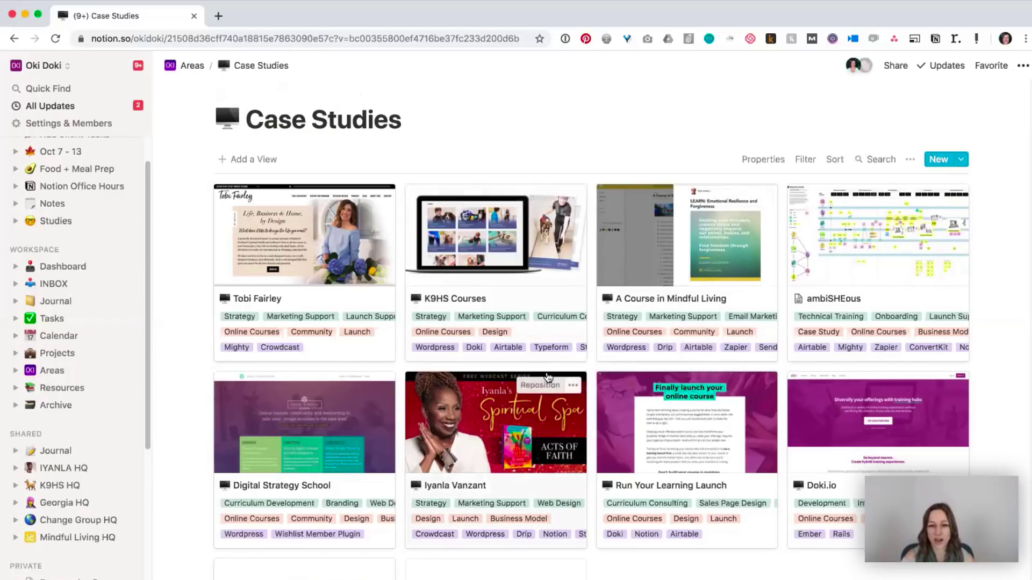
left_click(462, 355)
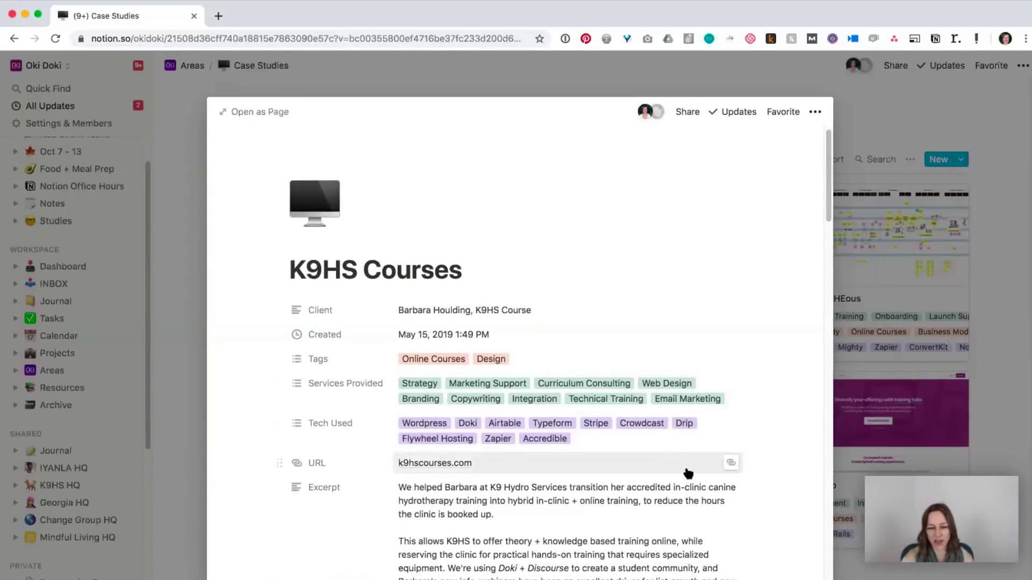
scroll(752, 445, "down", 3)
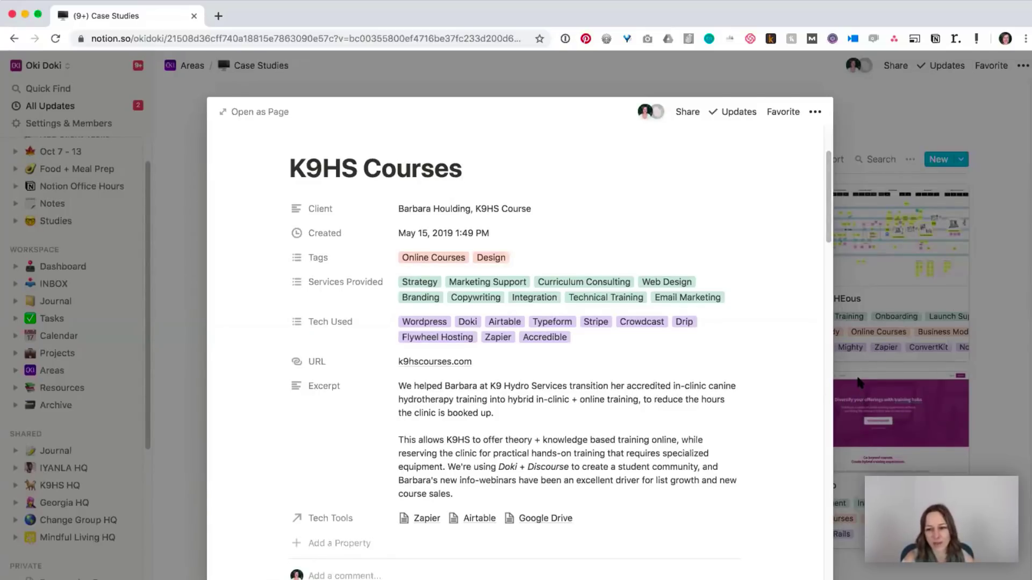
left_click(834, 401)
scroll(835, 397, "down", 2)
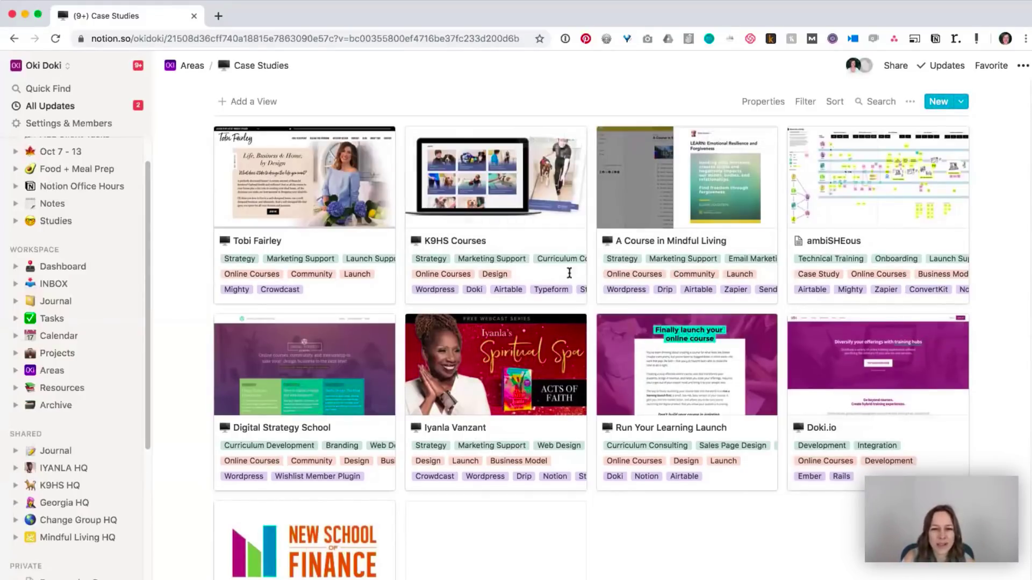
Step: Go back to Areas, check its Templates page, and return to the Areas overview
left_click(192, 65)
scroll(494, 330, "down", 3)
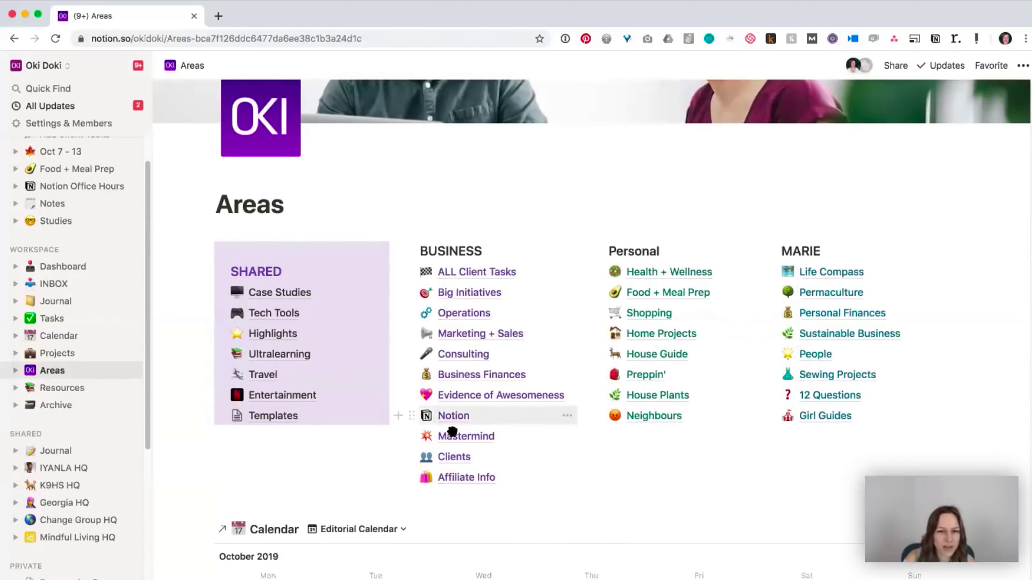
left_click(273, 417)
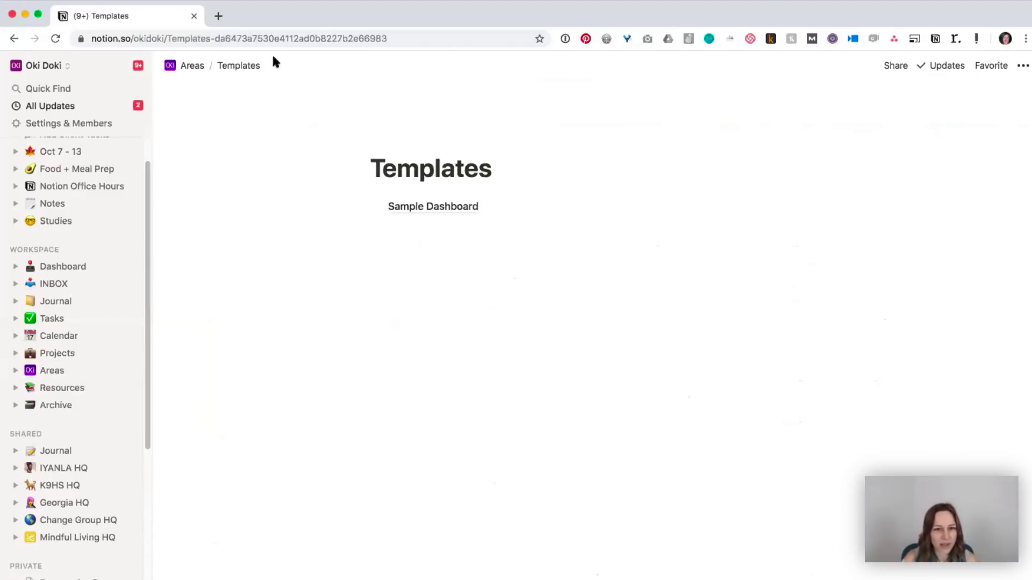
left_click(196, 63)
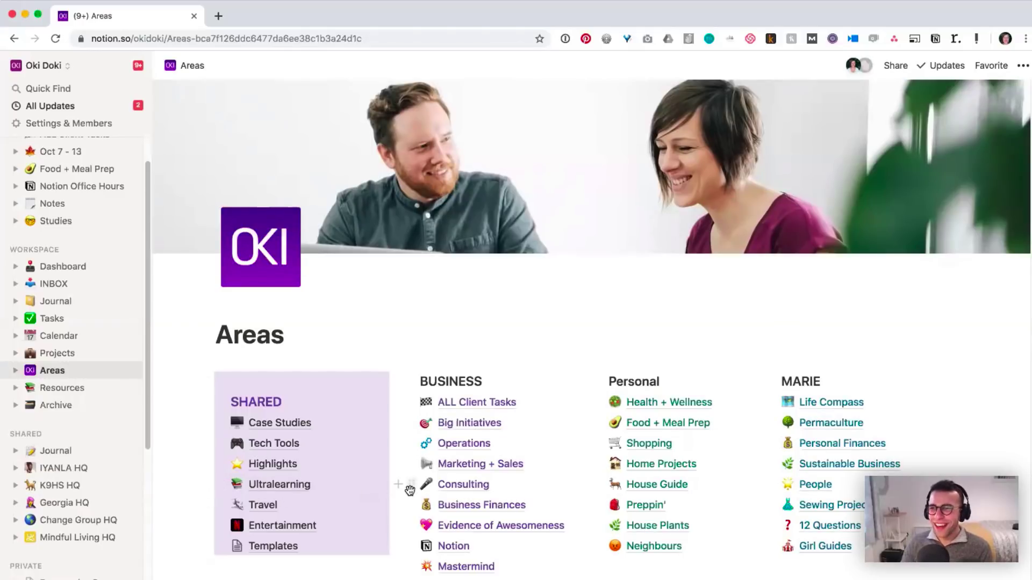
scroll(468, 510, "down", 1)
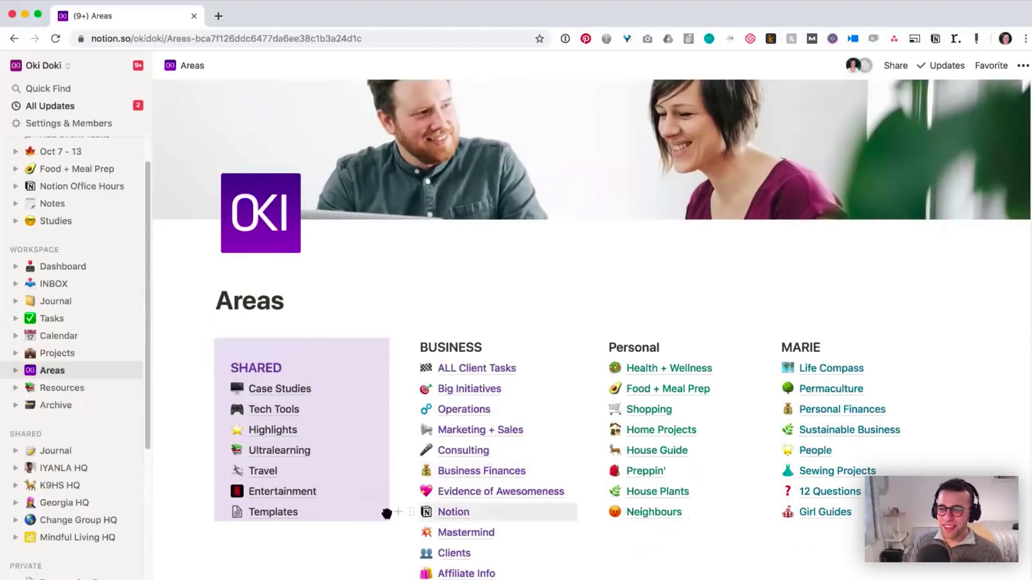
scroll(323, 505, "down", 2)
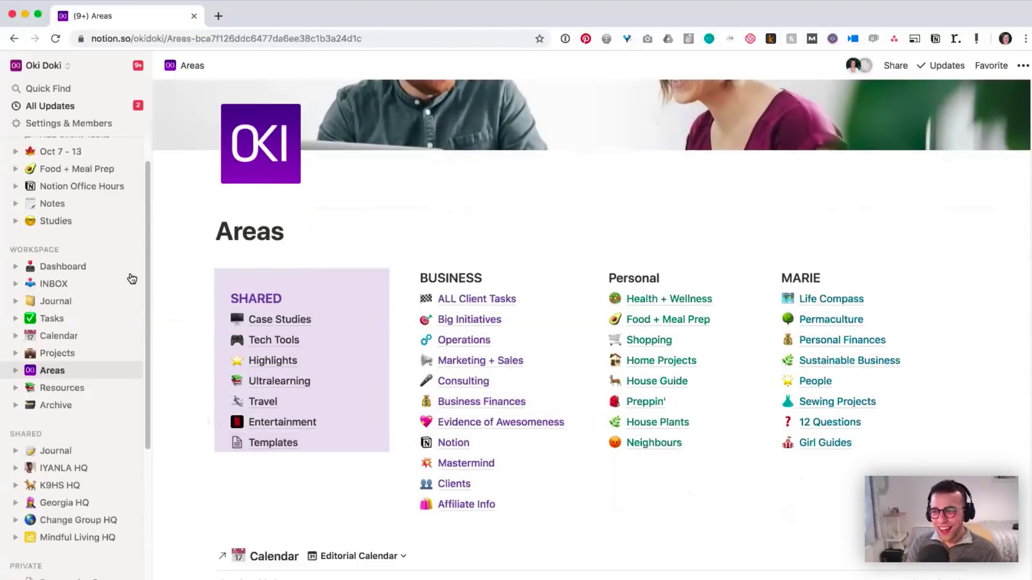
scroll(131, 278, "up", 2)
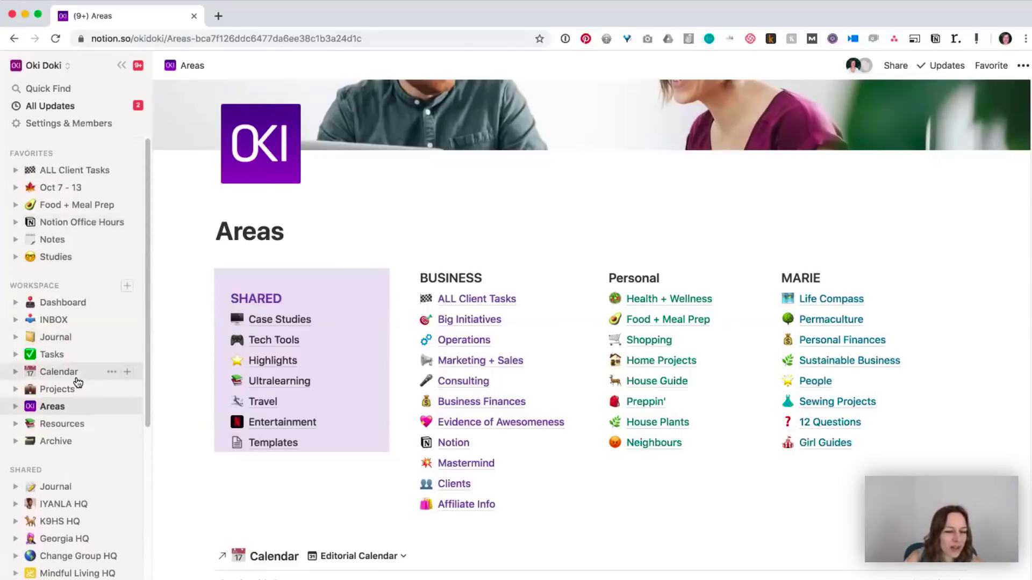
Step: Open the Egghead Second Brain project from Projects and go to its egghead.io Second Brain client portal page
left_click(57, 389)
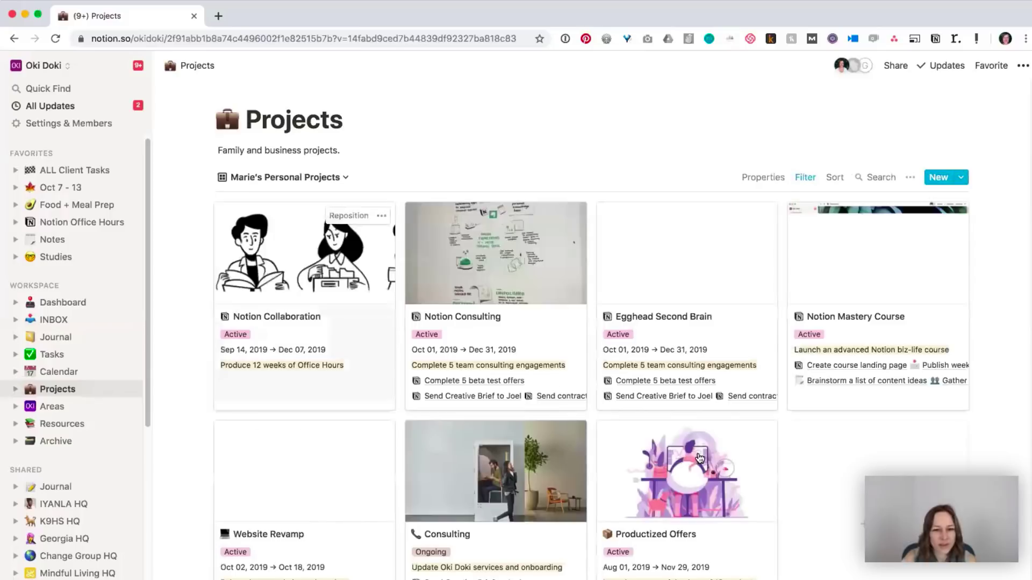
left_click(672, 288)
scroll(618, 417, "down", 10)
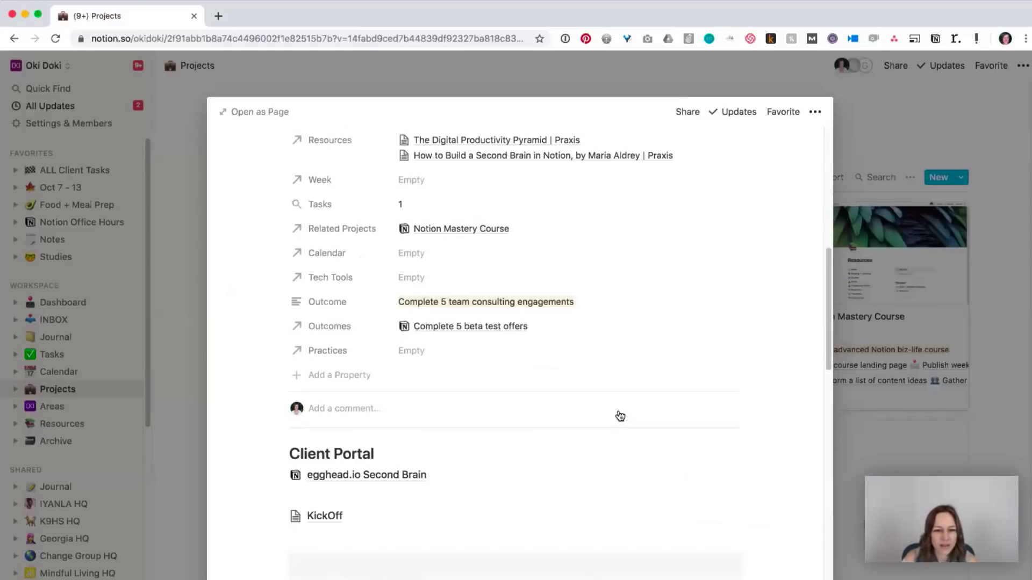
left_click(398, 473)
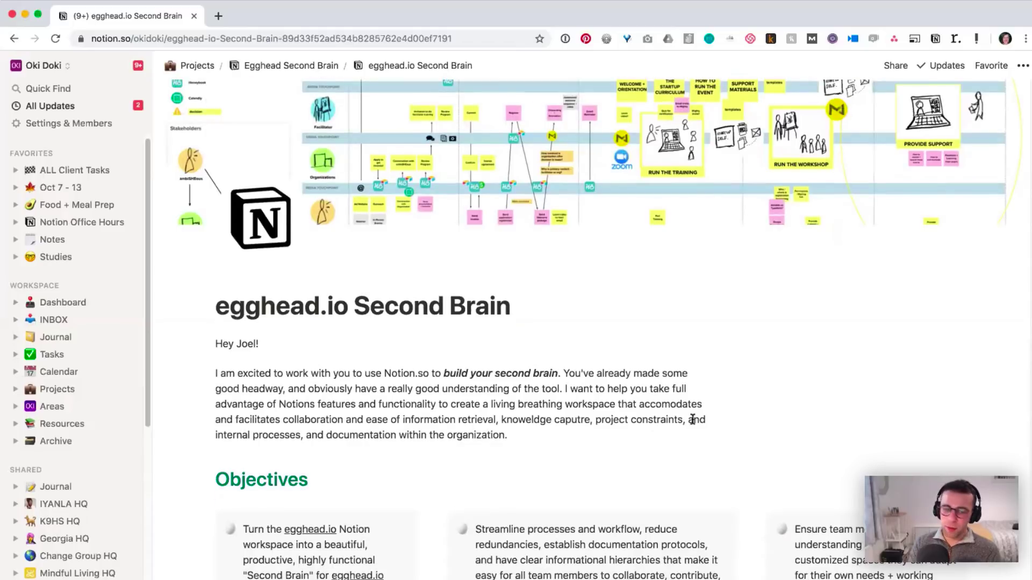
Step: Review the Objectives and Discovery sections, then open the Podcast workflow card under Areas to explore + optimize and close it
scroll(693, 419, "down", 5)
scroll(693, 420, "down", 11)
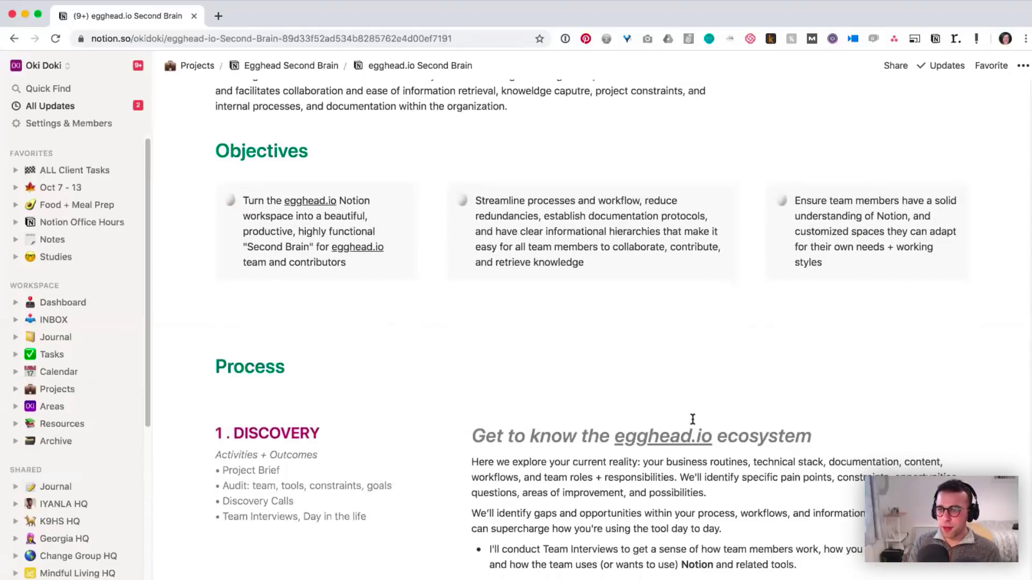
scroll(693, 420, "down", 3)
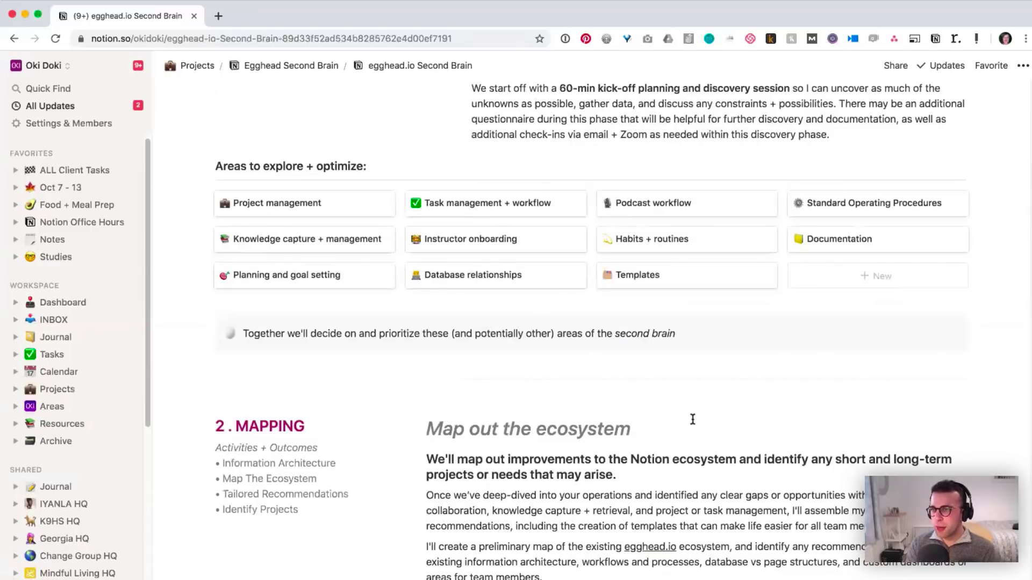
scroll(693, 420, "up", 3)
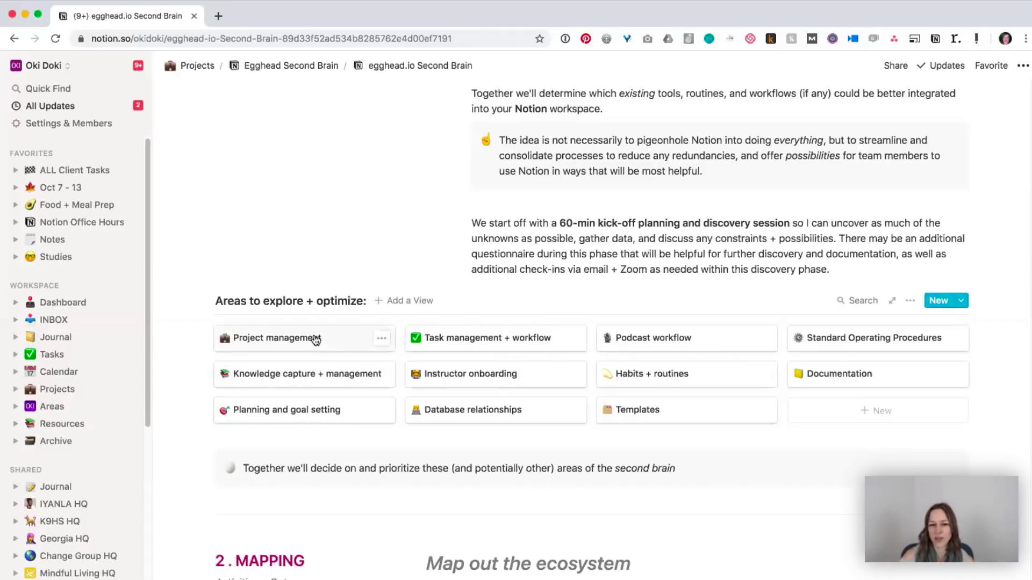
left_click(701, 343)
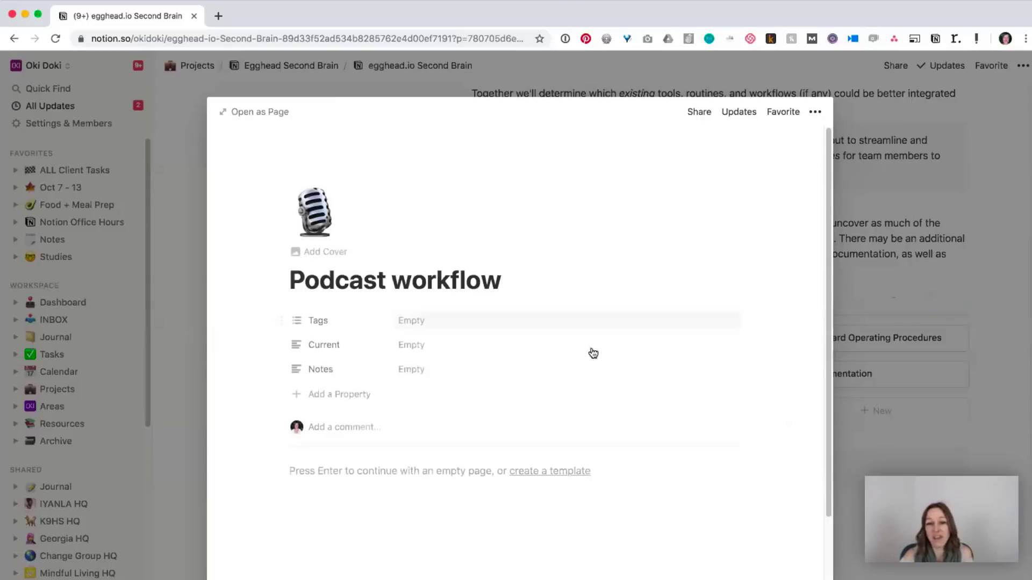
key("Escape")
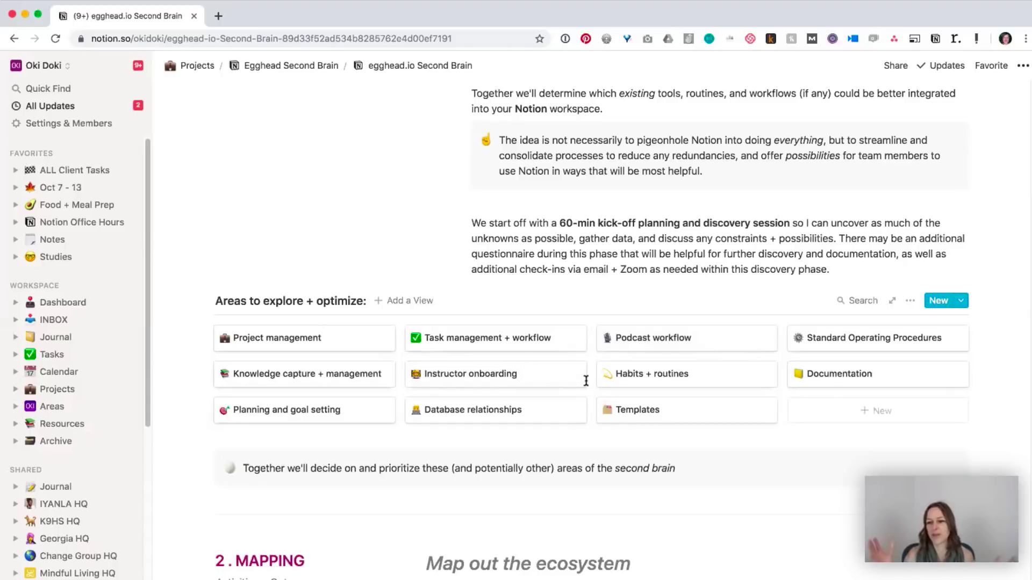
Step: Read on through the Mapping, My Approach and My Experience sections to the embedded Build a Personal Wiki clip
scroll(571, 352, "down", 2)
scroll(571, 347, "down", 20)
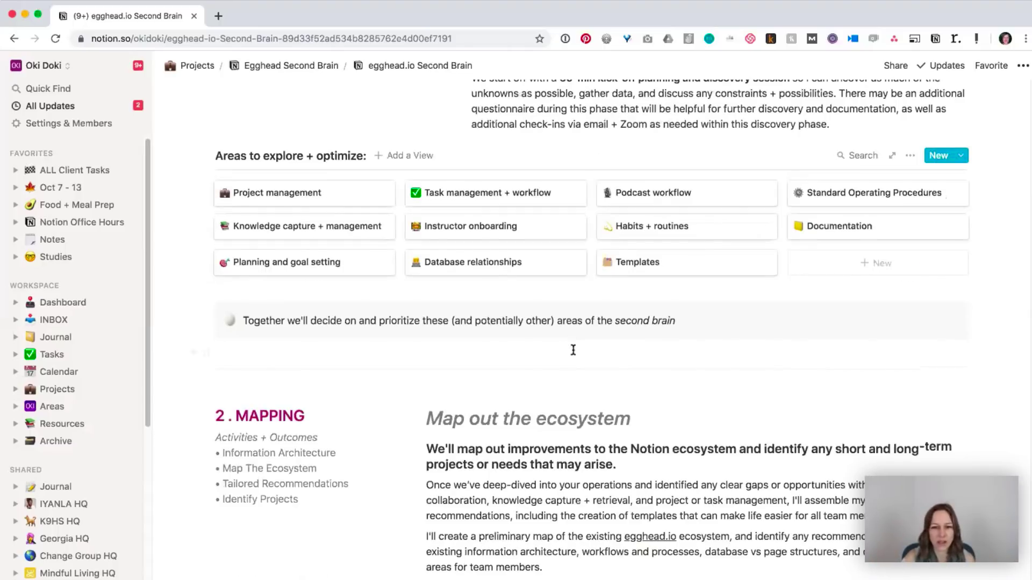
scroll(575, 352, "down", 15)
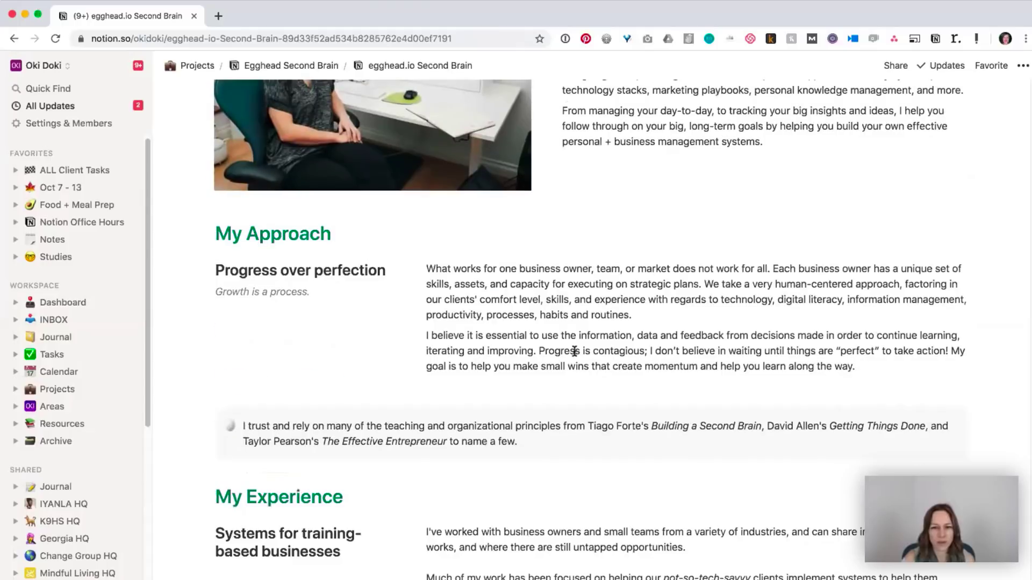
scroll(577, 356, "up", 8)
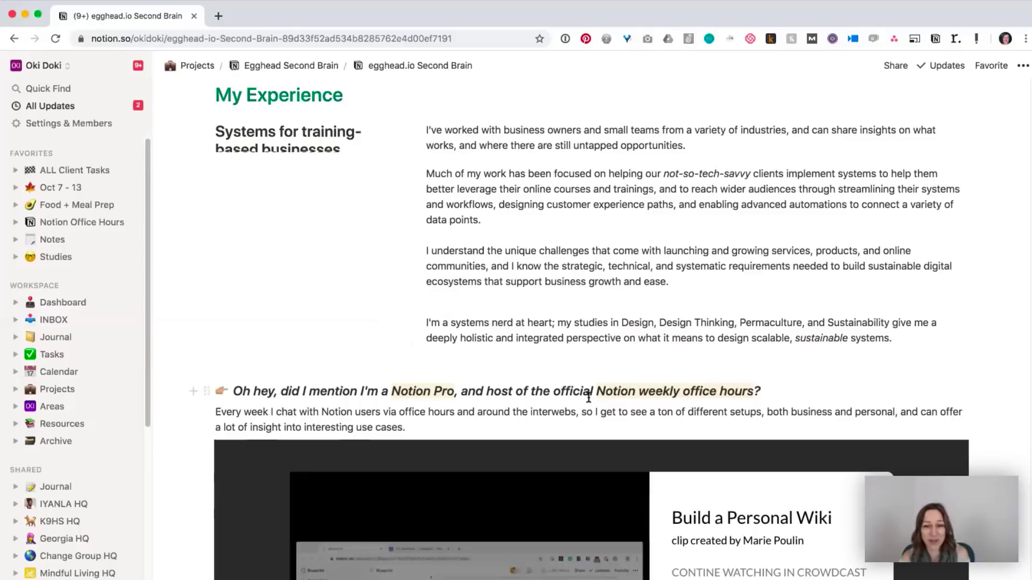
scroll(589, 388, "down", 3)
scroll(404, 427, "down", 5)
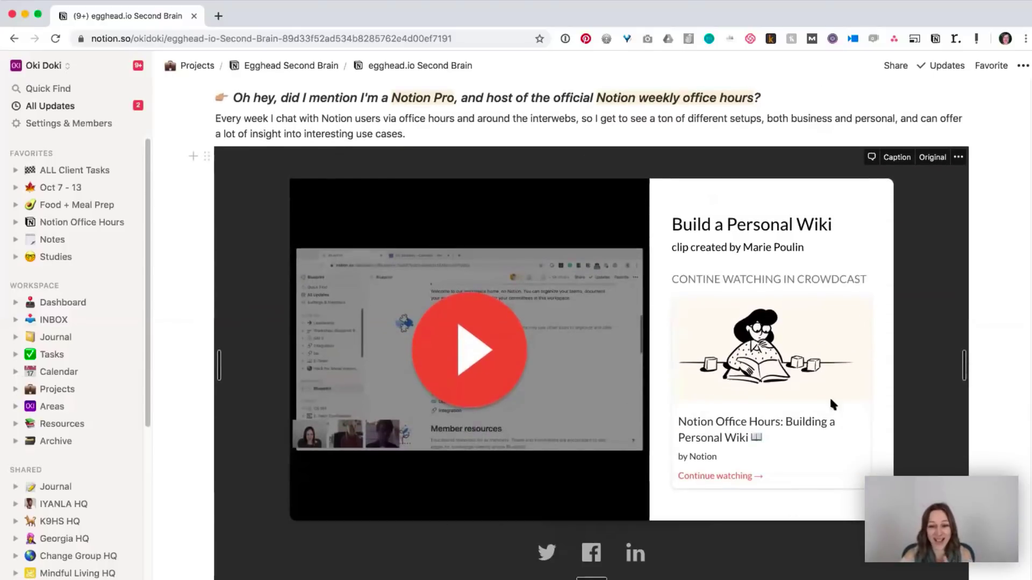
Step: Look over the Case Studies gallery, the Feel the love testimonials and the What's next? section of the proposal
scroll(404, 428, "down", 12)
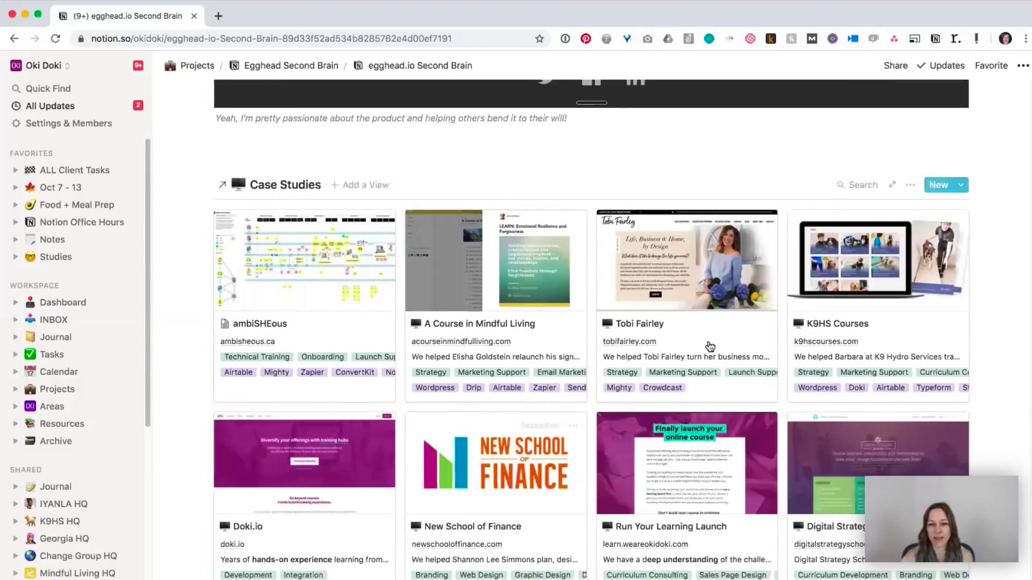
scroll(643, 413, "down", 8)
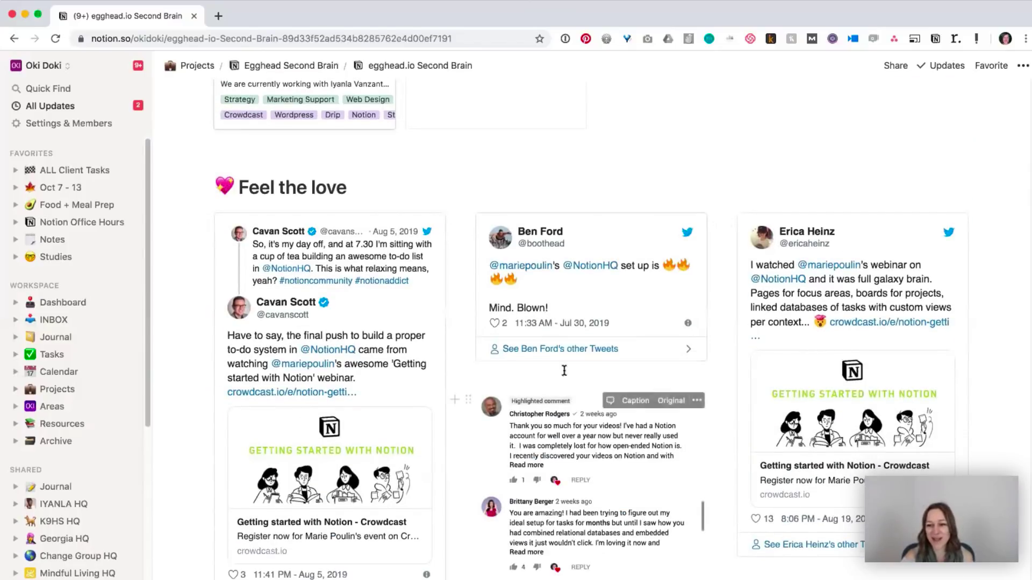
scroll(532, 408, "down", 3)
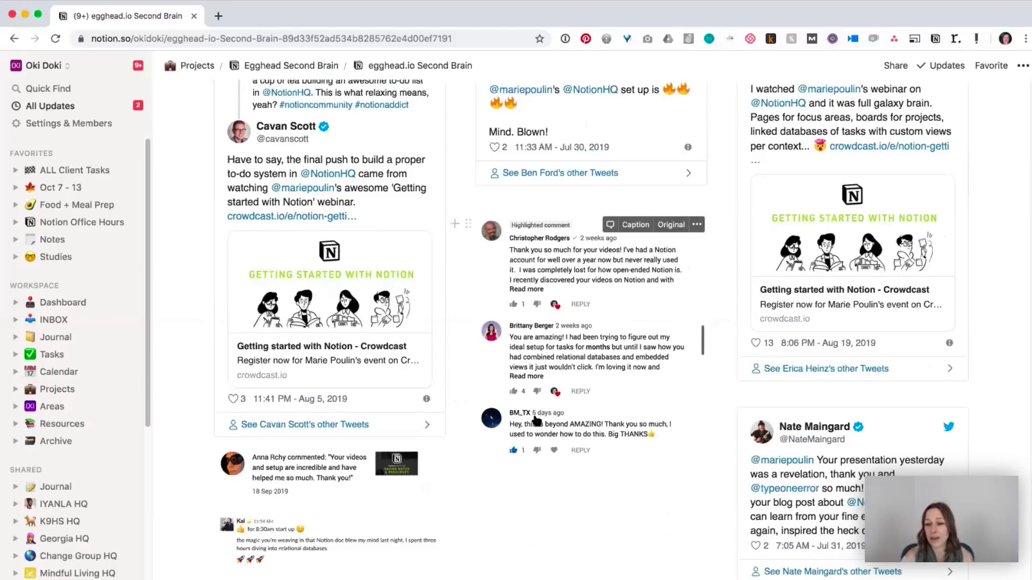
scroll(536, 421, "down", 5)
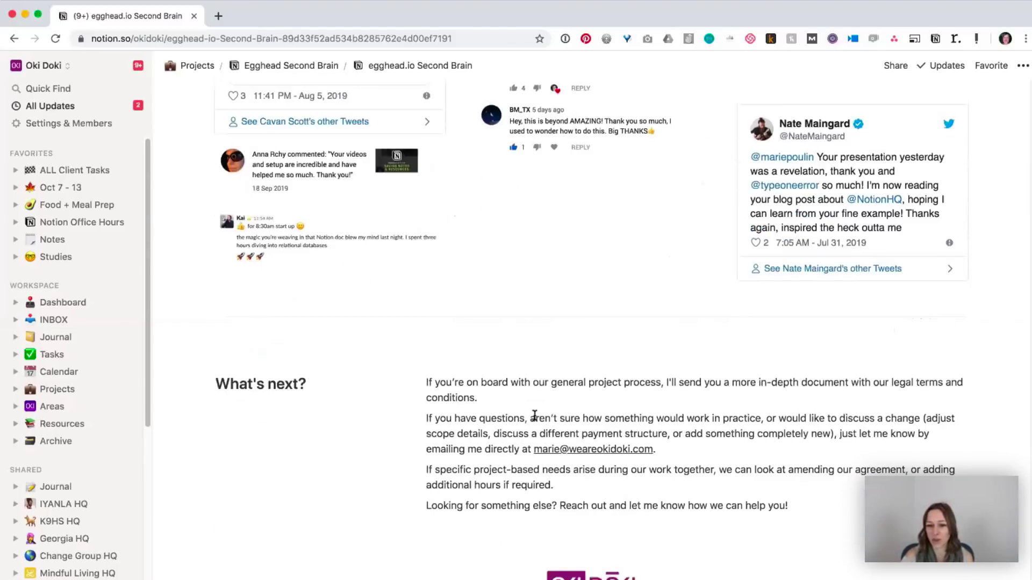
scroll(534, 416, "down", 3)
Step: Check the sharing options of the egghead.io Second Brain page, close them and return to Areas
scroll(560, 431, "up", 9)
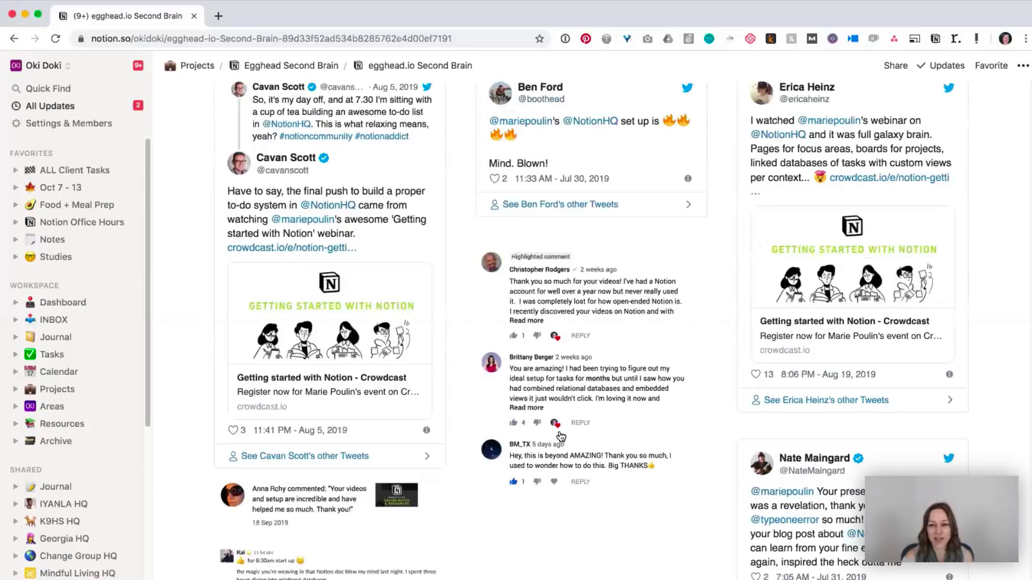
scroll(560, 436, "up", 20)
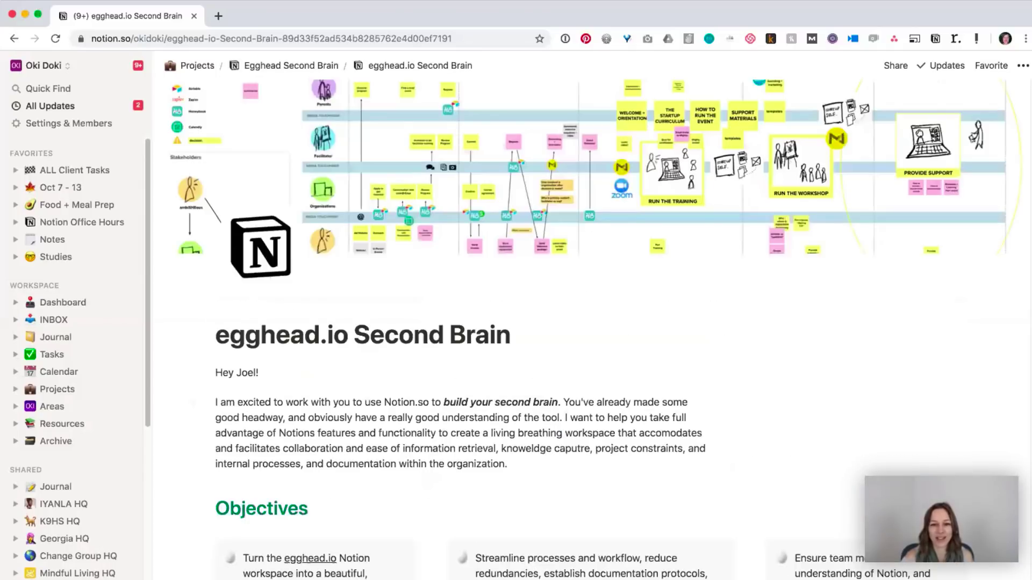
left_click(896, 65)
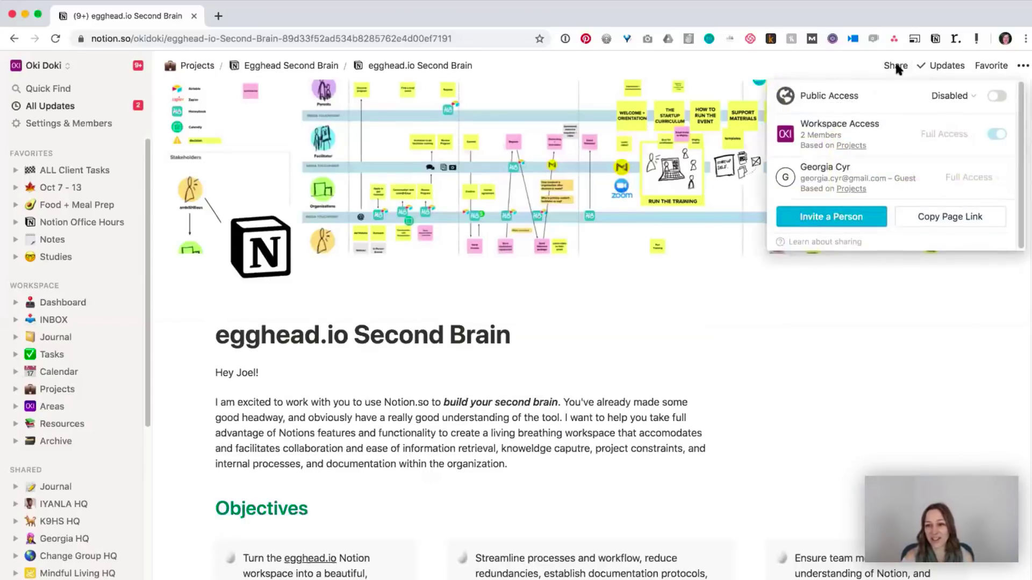
left_click(681, 63)
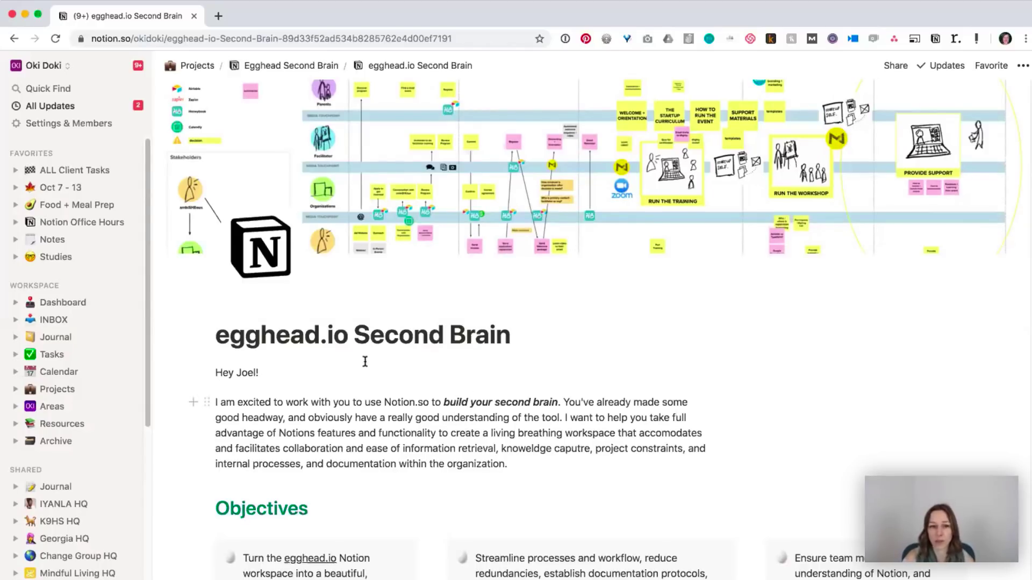
left_click(52, 409)
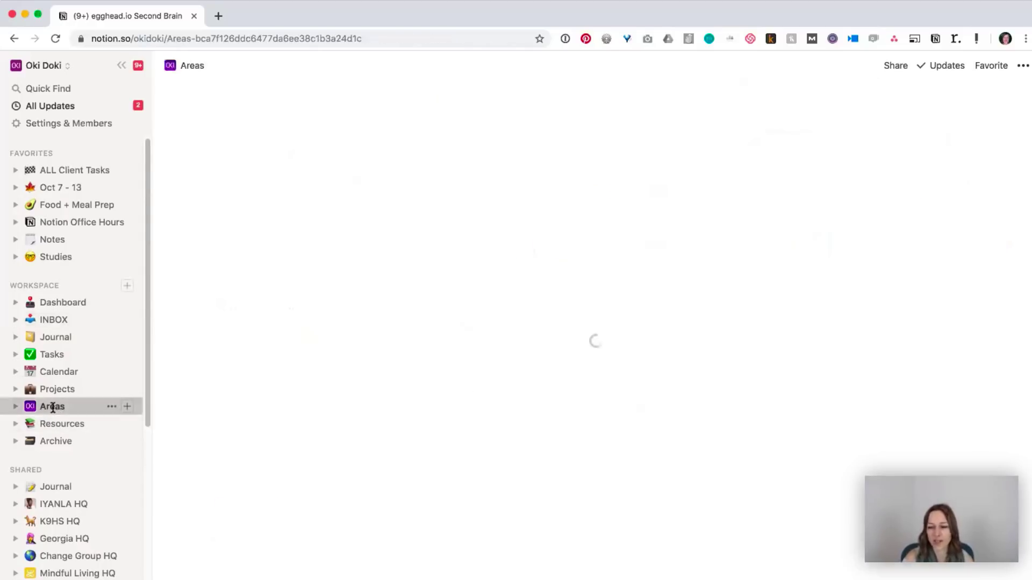